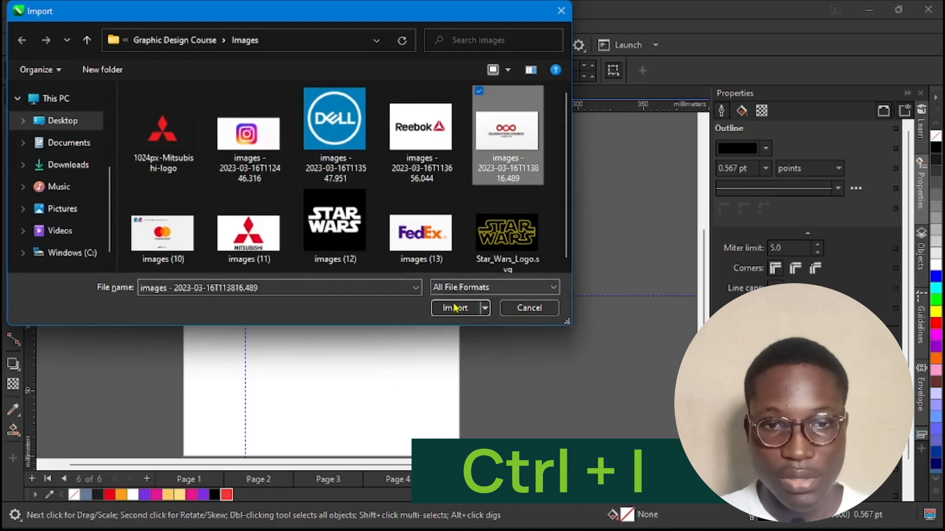
Step: Place the imported Celebration Church logo image on the page about 152 mm wide, and delete all the guidelines
left_click_drag(202, 136, 424, 258)
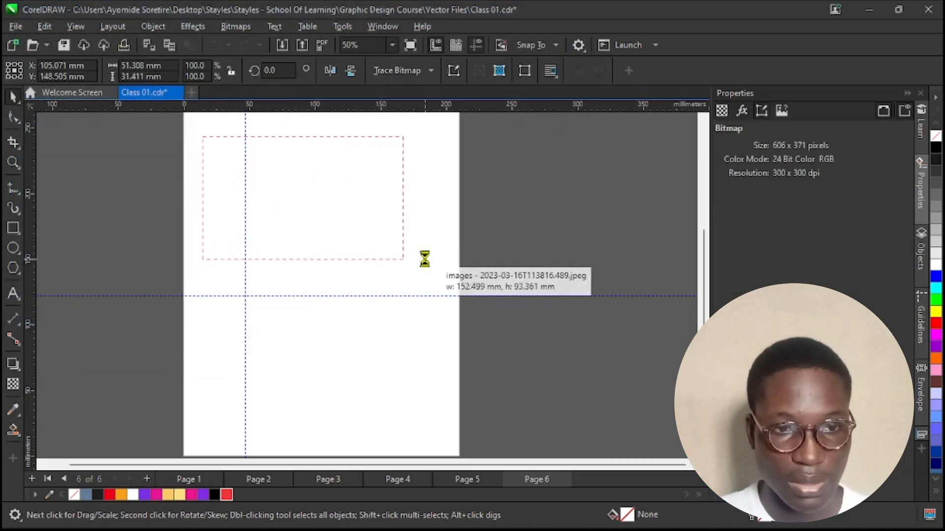
left_click(391, 295)
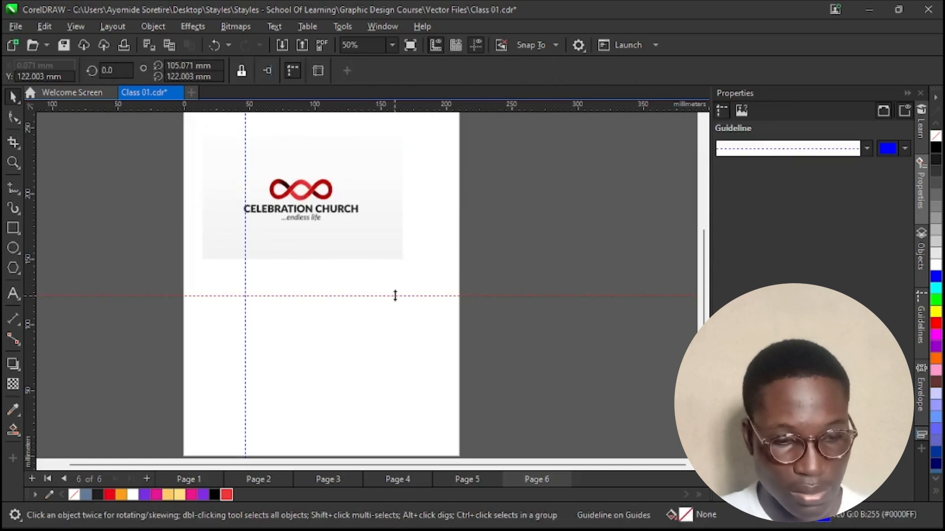
key("ctrl+a")
key("Delete")
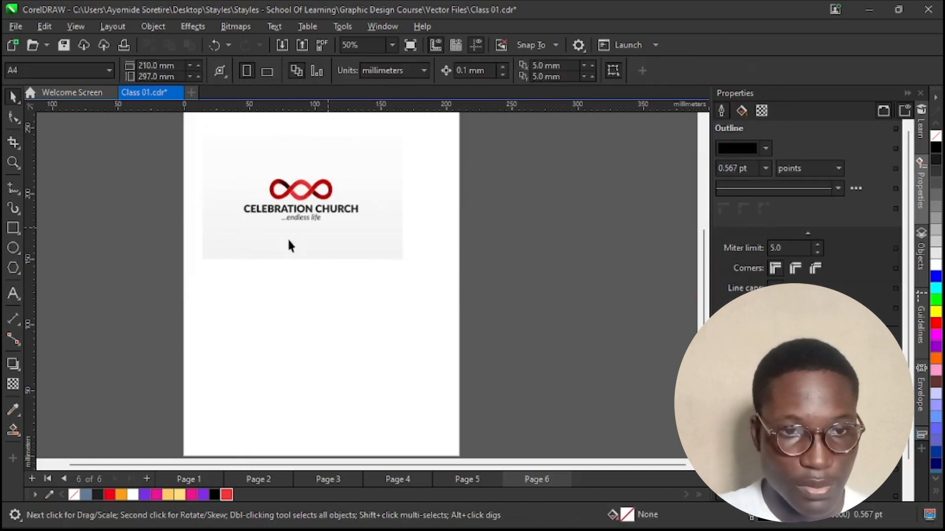
Step: Draw a circle about 41 mm in diameter on the page below the logo image
scroll(312, 215, "up", 2)
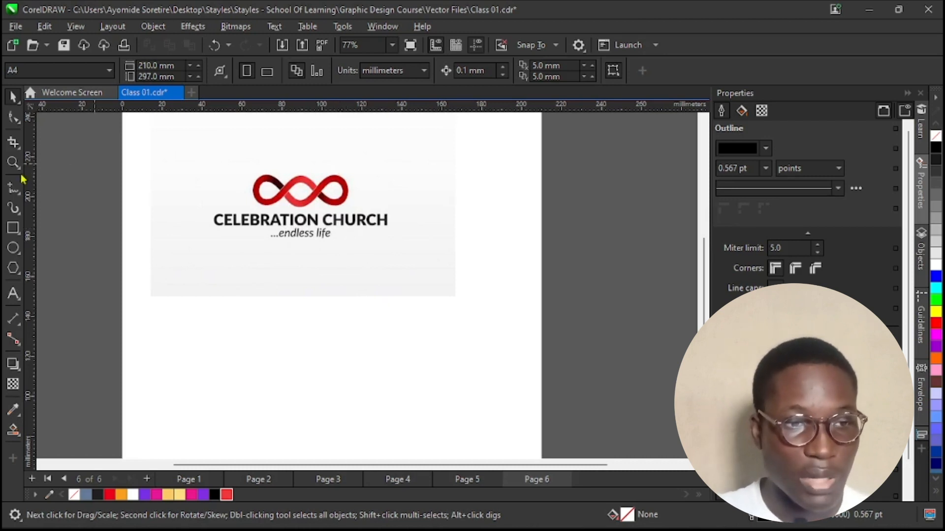
left_click(13, 248)
left_click_drag(194, 328, 290, 431)
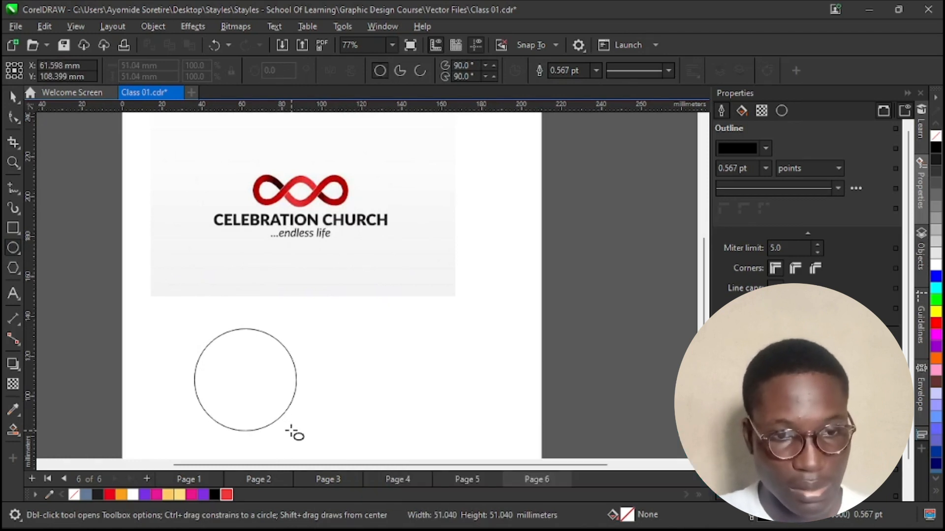
left_click_drag(291, 432, 277, 412)
scroll(276, 424, "up", 1)
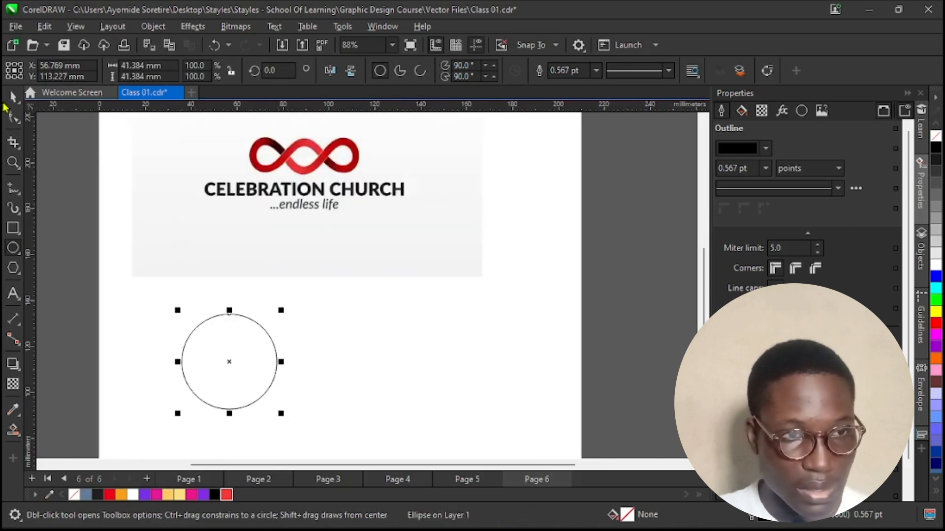
left_click(12, 98)
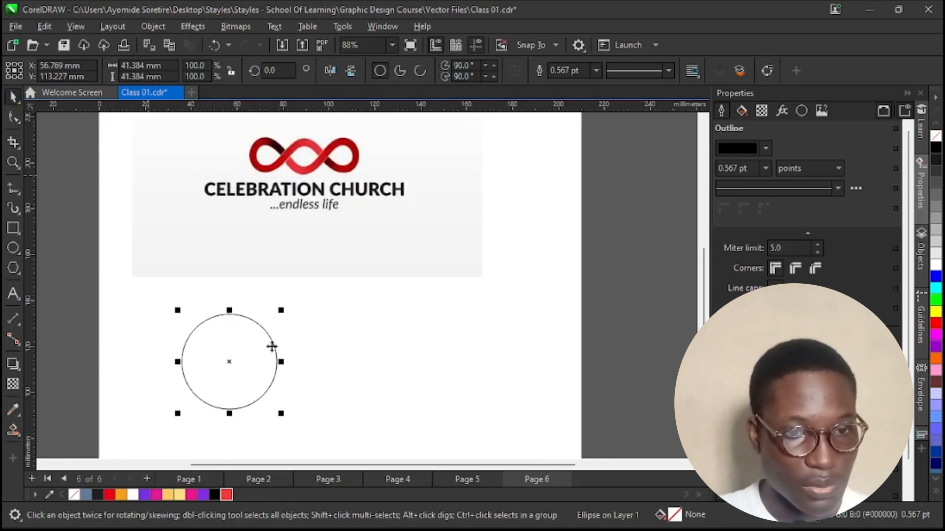
Step: Duplicate the circle, centre the copy on the original, and scale it down to about 26.7 mm in diameter
scroll(243, 397, "up", 1)
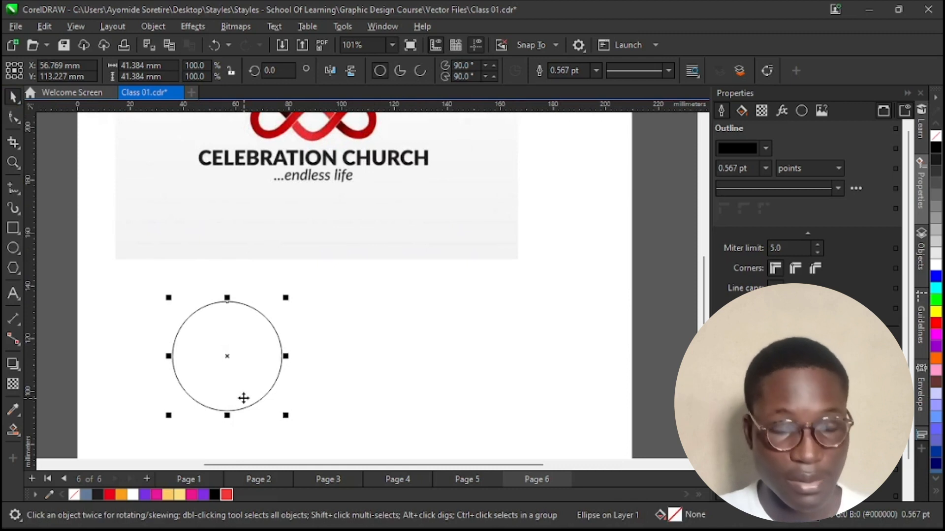
key("ctrl+d")
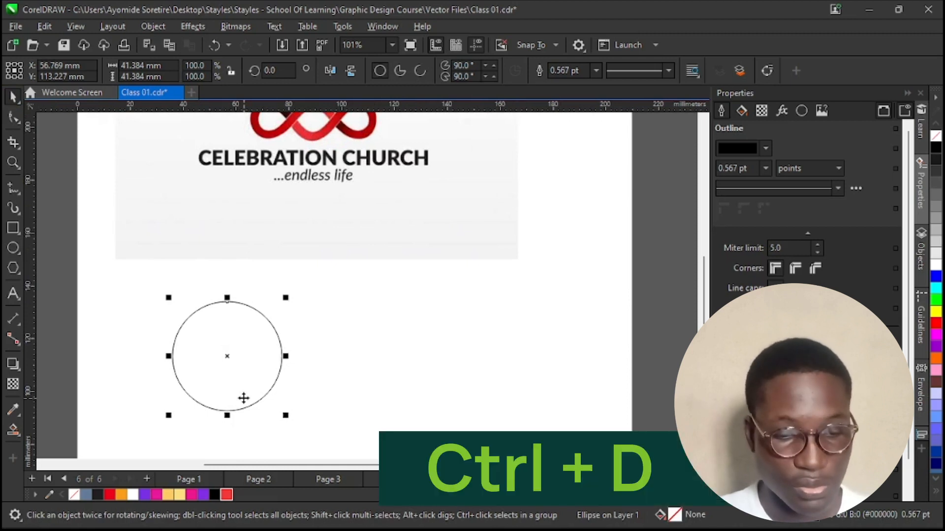
key("ctrl+d")
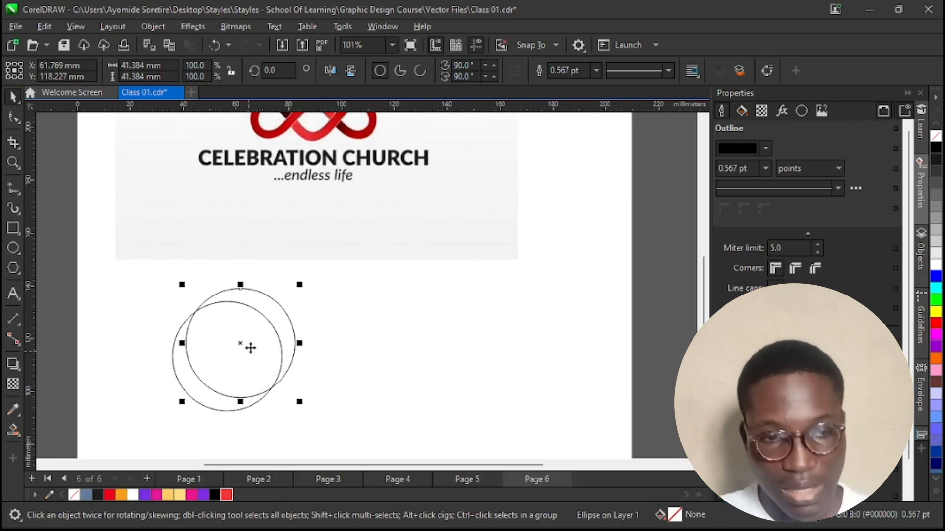
left_click_drag(240, 344, 227, 356)
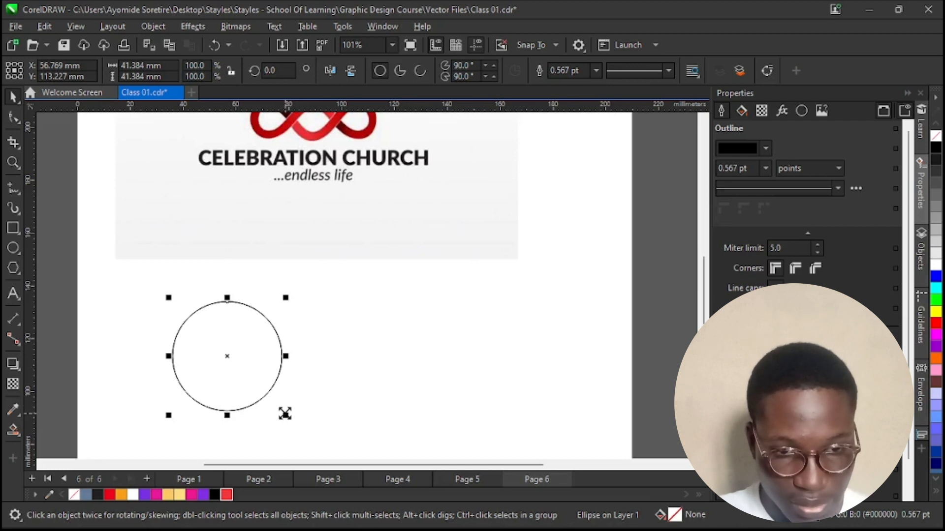
left_click_drag(284, 413, 267, 401)
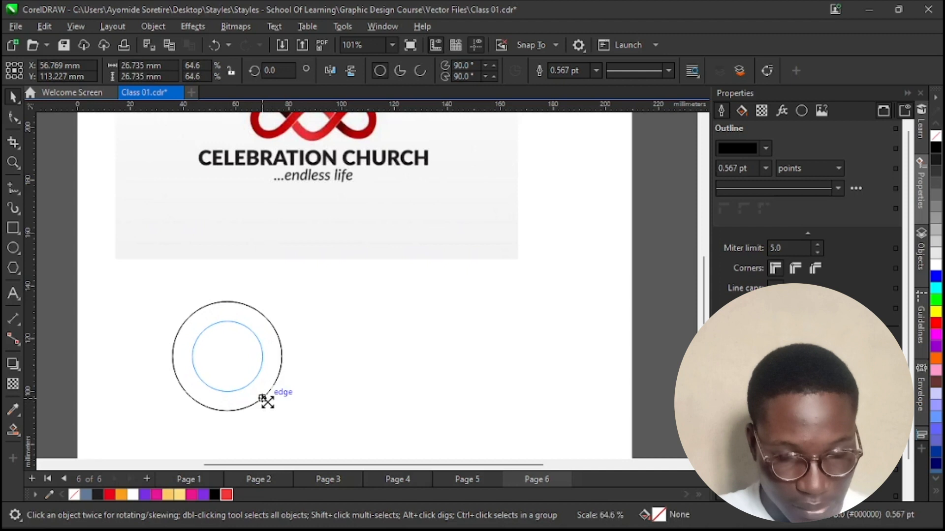
left_click_drag(267, 402, 267, 402)
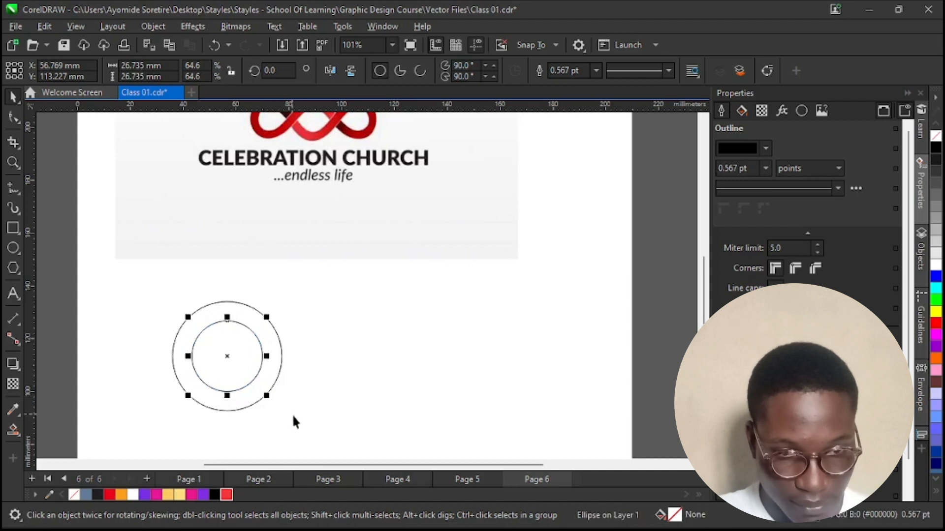
scroll(293, 416, "up", 1)
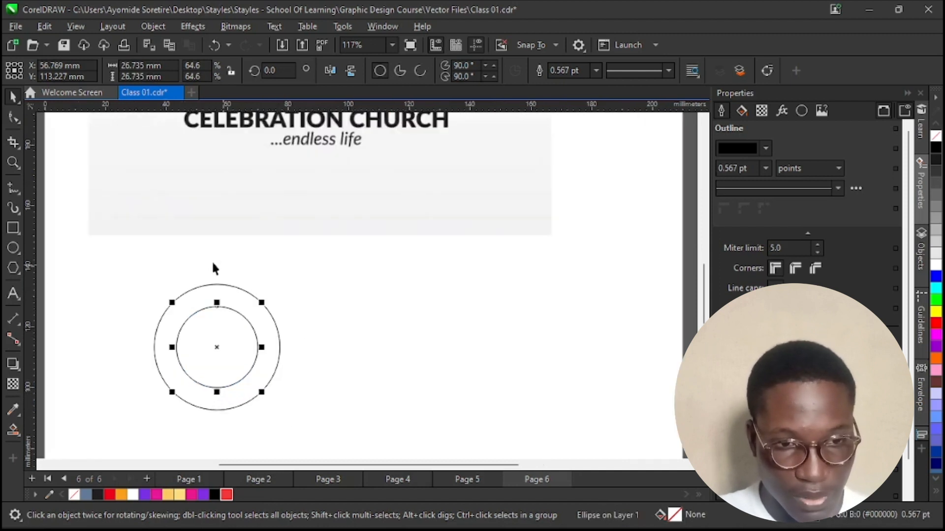
scroll(129, 249, "down", 1)
scroll(232, 397, "up", 1)
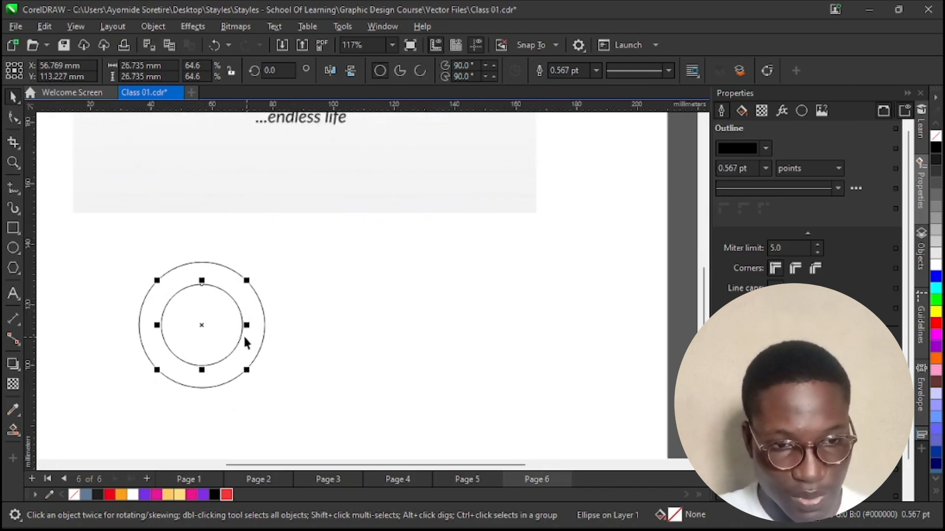
left_click(273, 328)
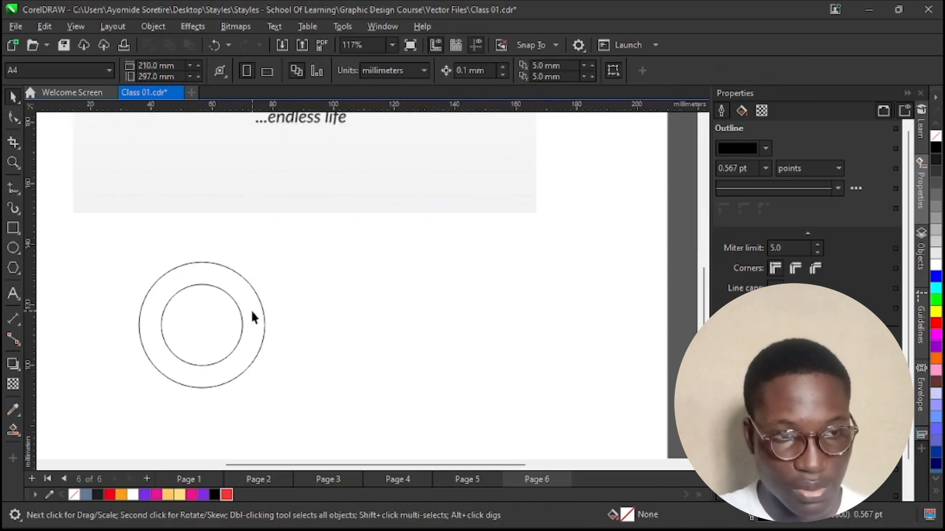
Step: Draw a horizontal line about 7.3 mm long between the two circles' right quadrants, and move it into the empty area beside them
left_click(12, 193)
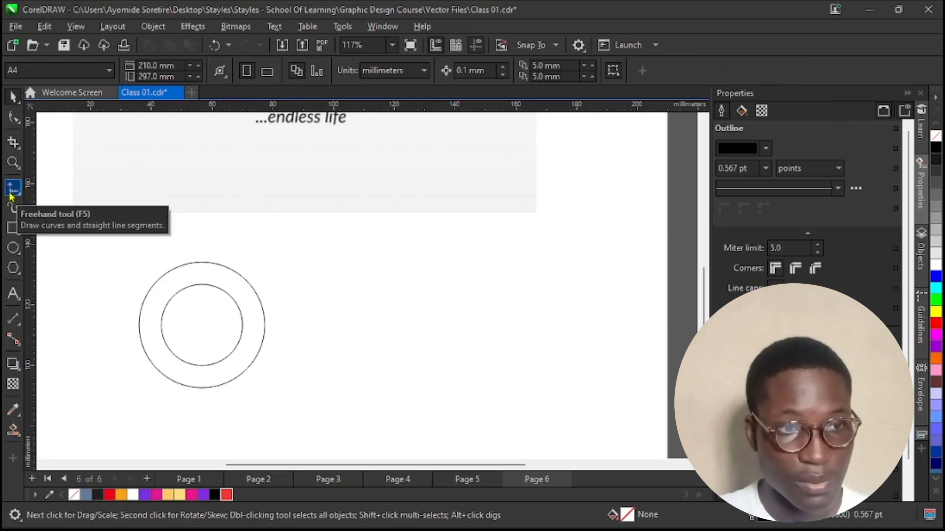
left_click(9, 195)
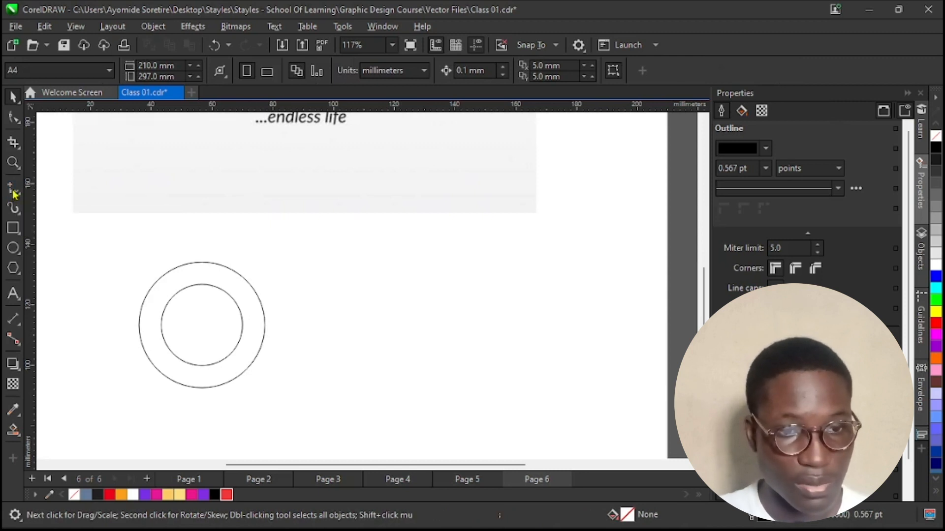
left_click(242, 325)
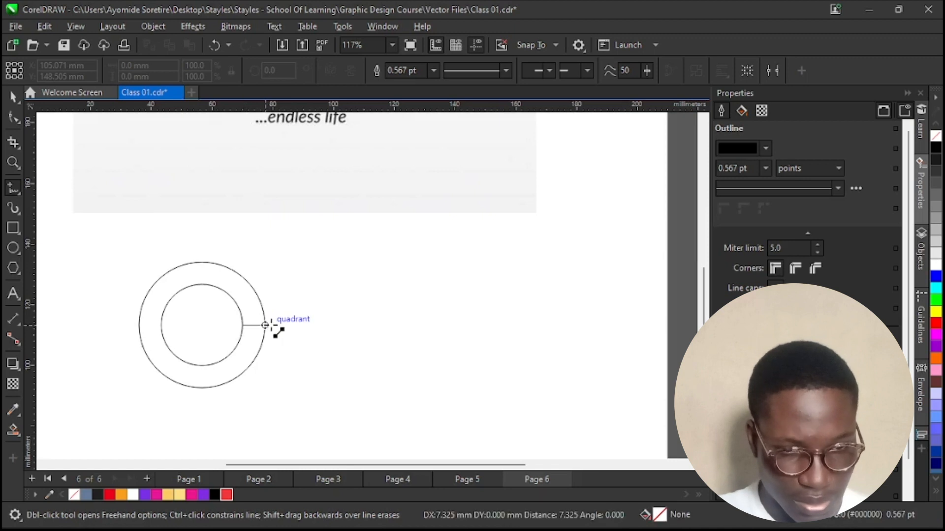
left_click(270, 326)
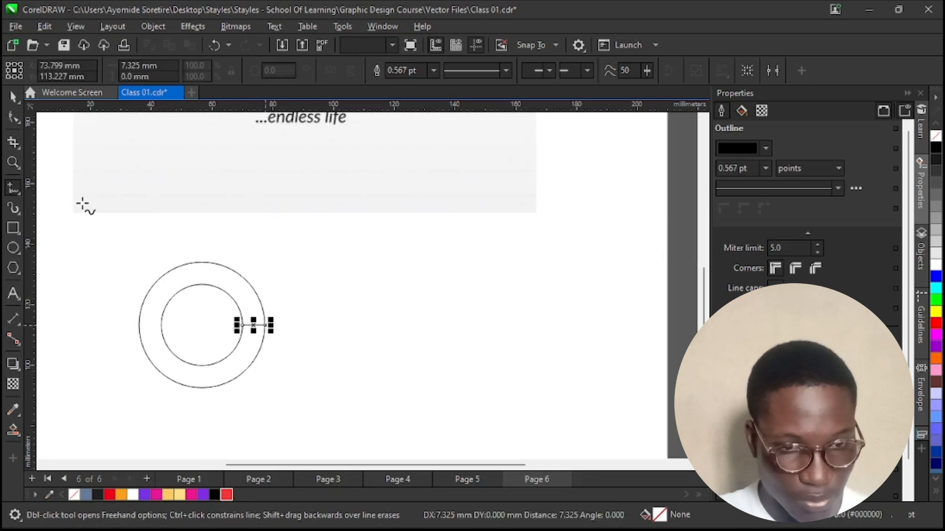
left_click(13, 97)
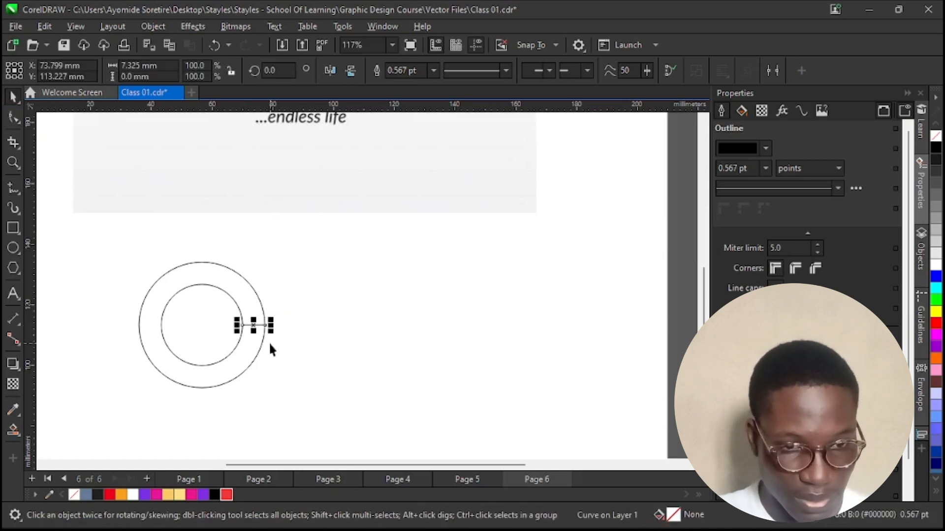
scroll(271, 343, "up", 1)
left_click_drag(390, 320, 405, 319)
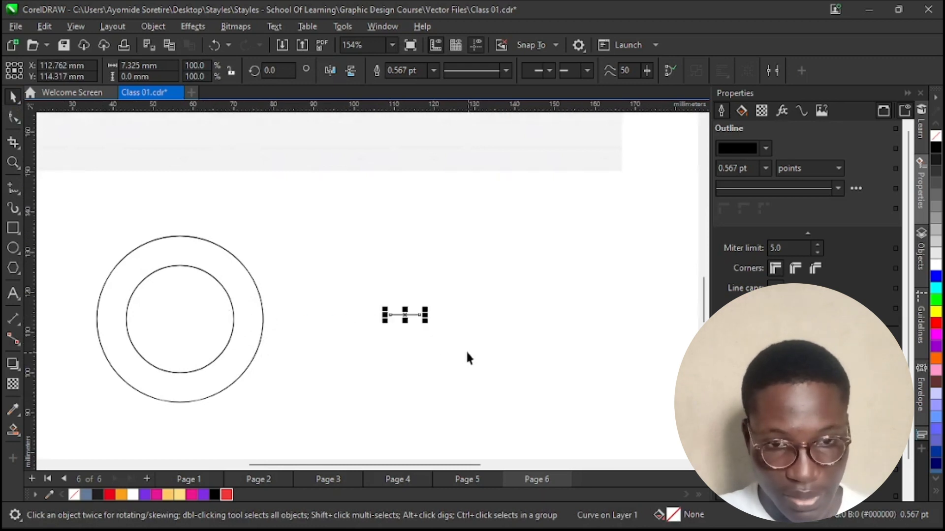
Step: Draw a rectangle about 7.3 mm wide and 1 mm high along the reference line, and remove the line
left_click(13, 228)
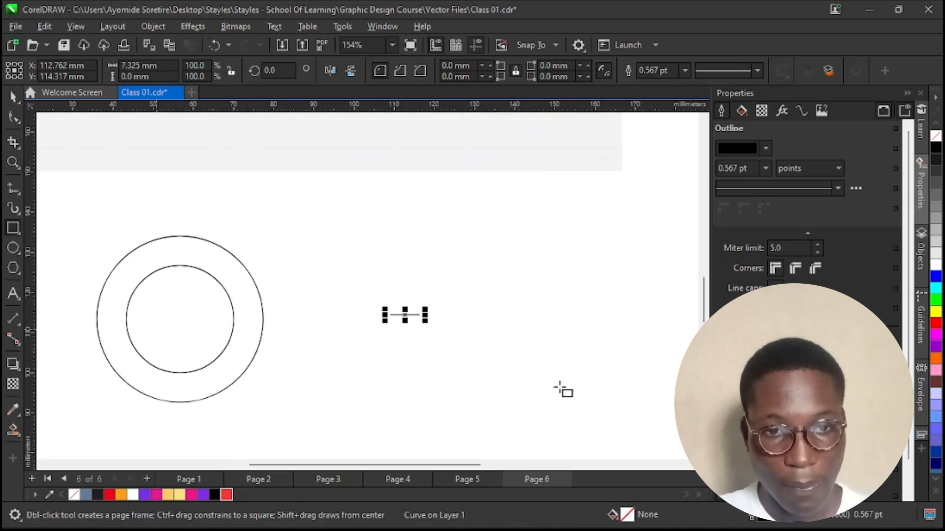
scroll(392, 317, "up", 3)
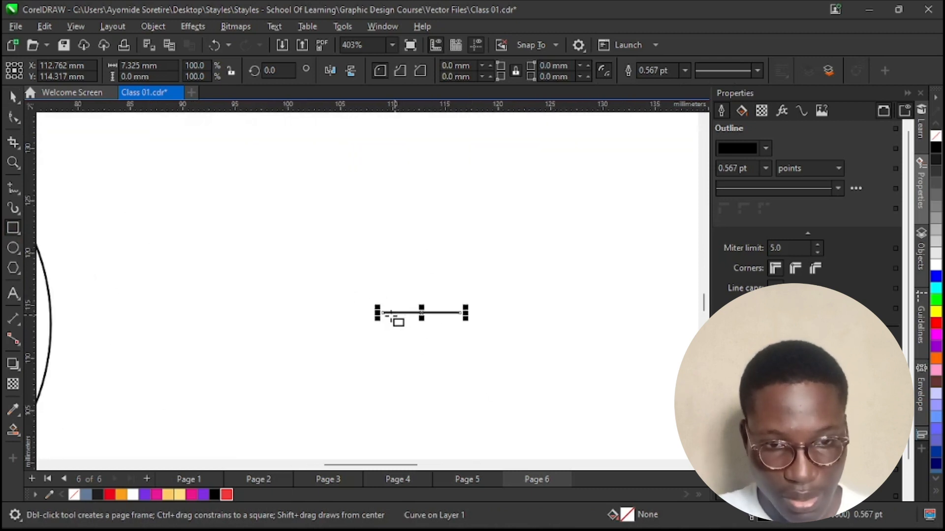
left_click_drag(382, 312, 459, 302)
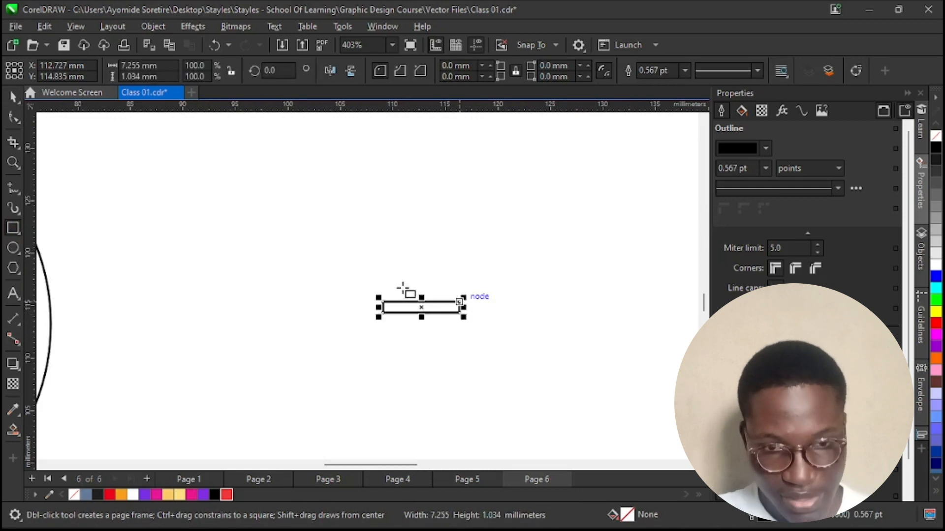
left_click(12, 96)
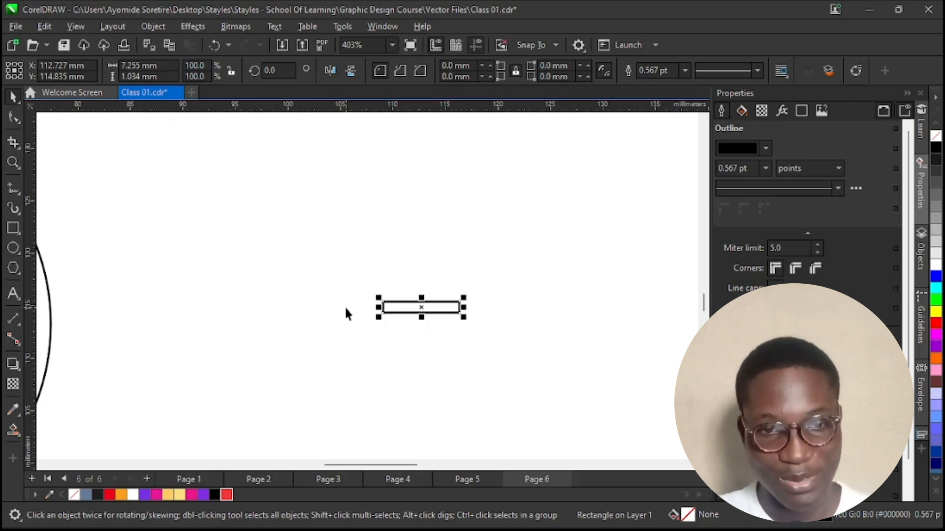
left_click_drag(345, 308, 526, 367)
left_click(525, 364)
Step: Stretch the small rectangle downward to a height of about 49 mm, keeping its width
scroll(289, 224, "down", 2)
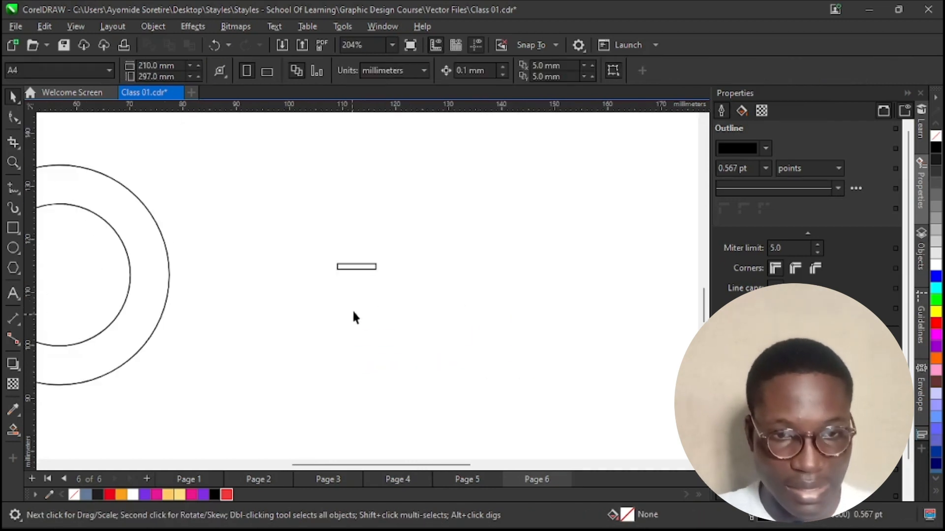
left_click(351, 269)
left_click_drag(358, 270, 367, 421)
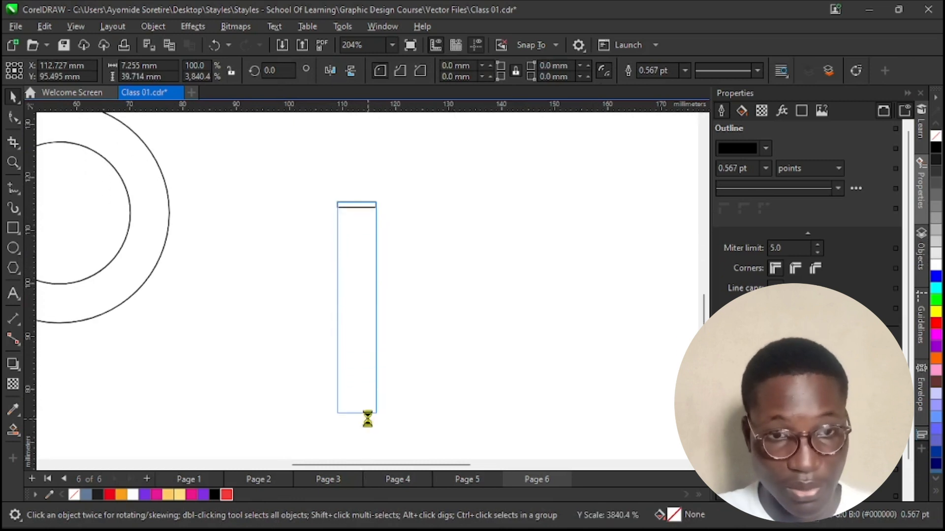
scroll(373, 352, "down", 1)
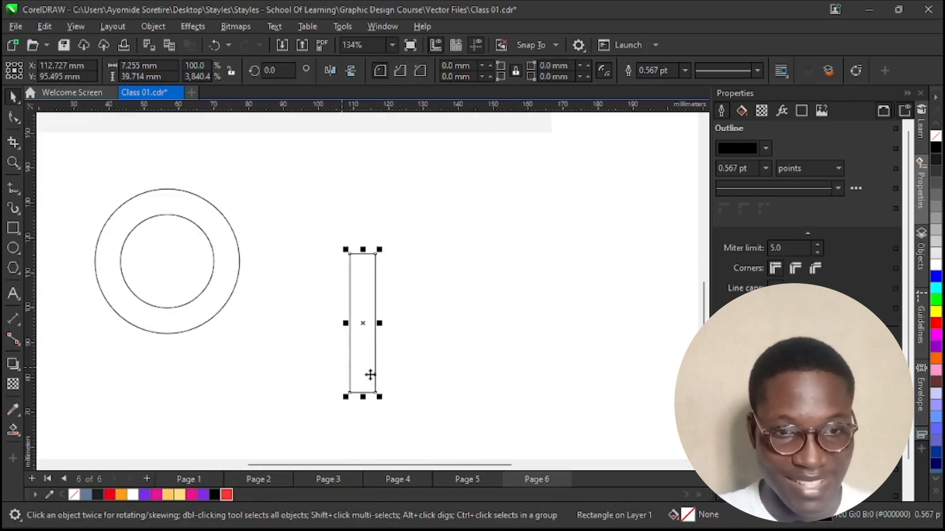
scroll(360, 375, "down", 1)
left_click_drag(362, 389, 361, 412)
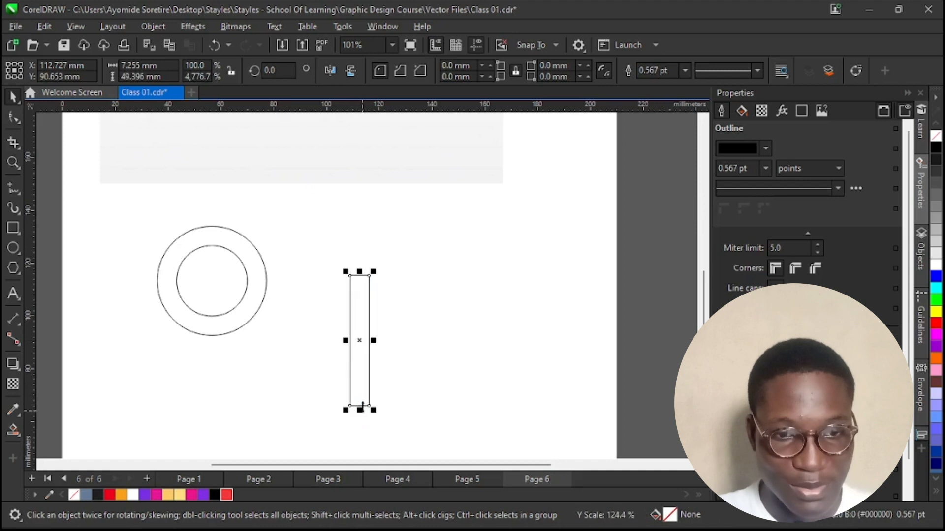
Step: Move the tall rectangle closer to the circles and set its rotation angle to 135 degrees
scroll(361, 382, "up", 1)
left_click_drag(360, 331, 305, 293)
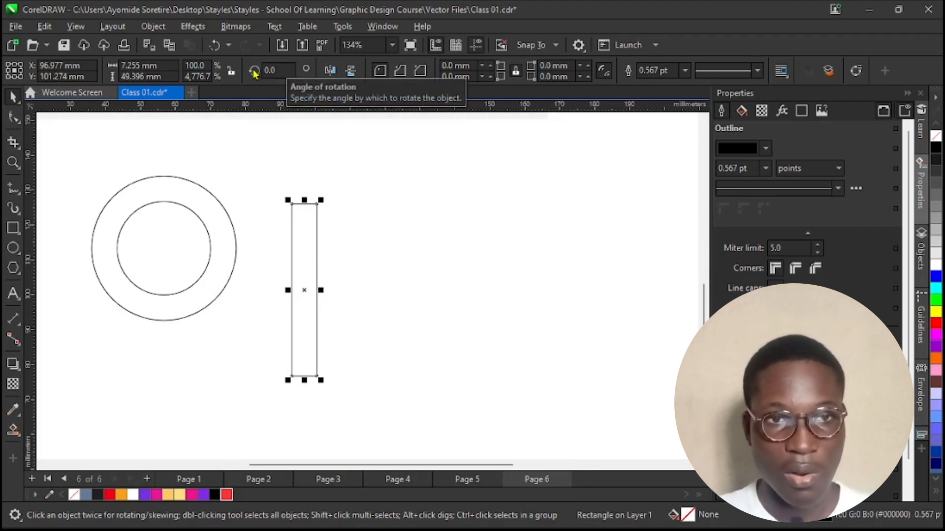
double_click(280, 70)
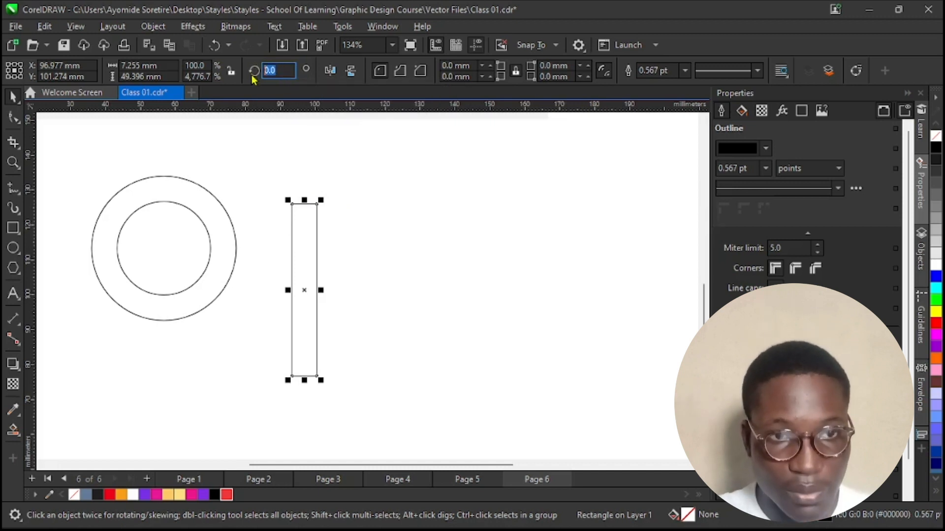
type("13")
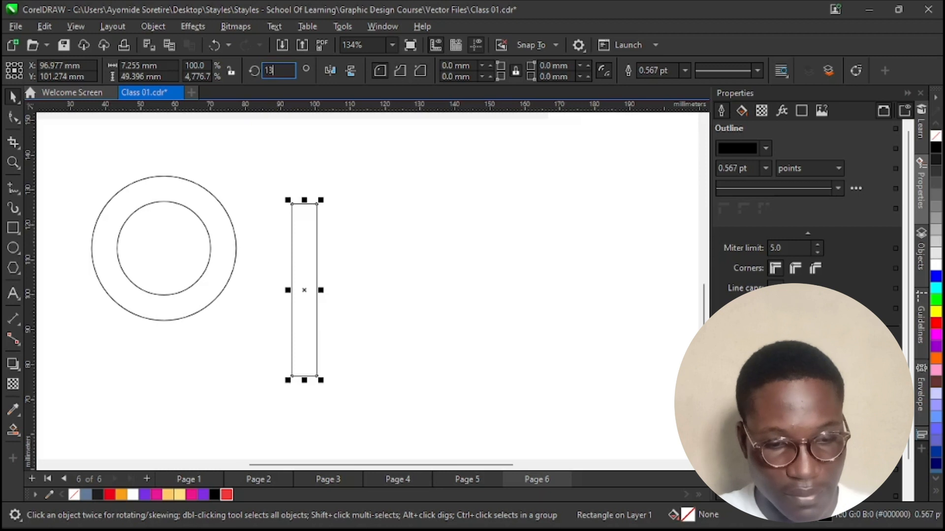
key("Return")
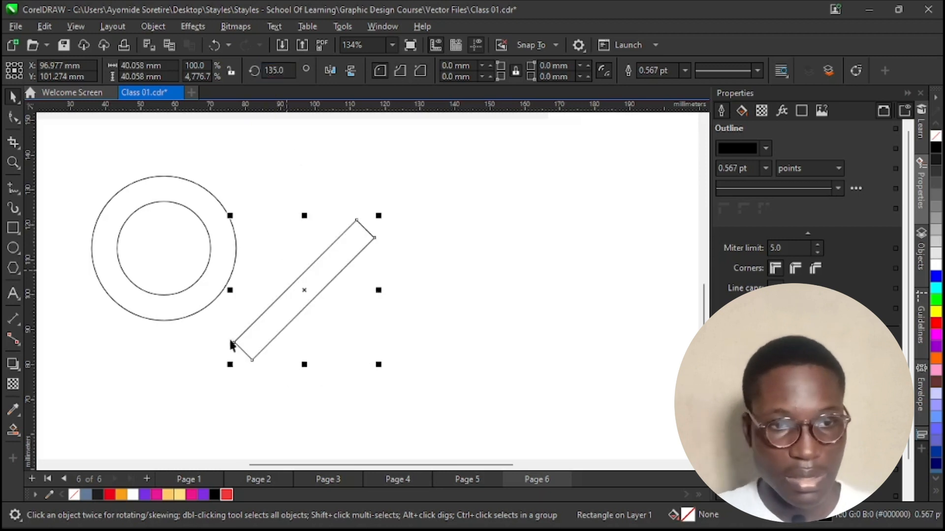
scroll(235, 361, "up", 1)
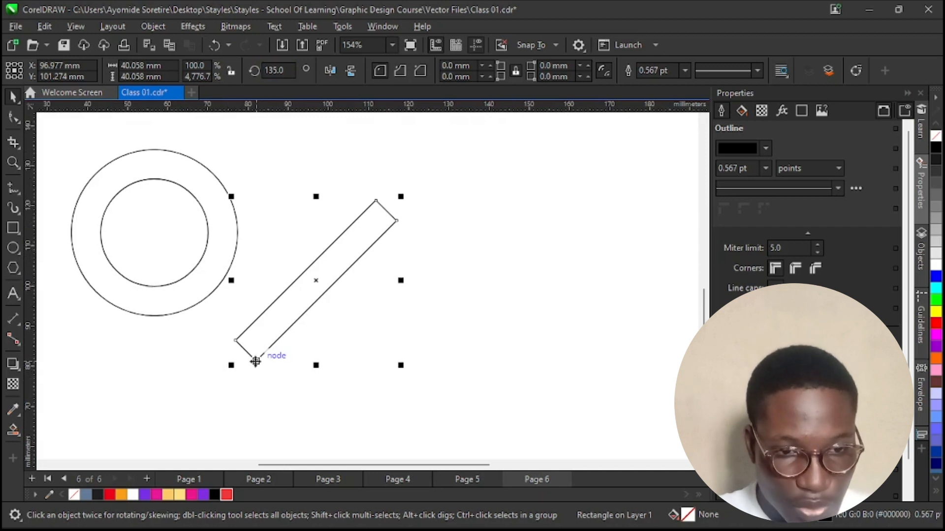
Step: Move the diagonal strip so its lower end spans the ring, with its corners on the inner and outer circles
left_click_drag(256, 361, 205, 300)
scroll(206, 302, "up", 4)
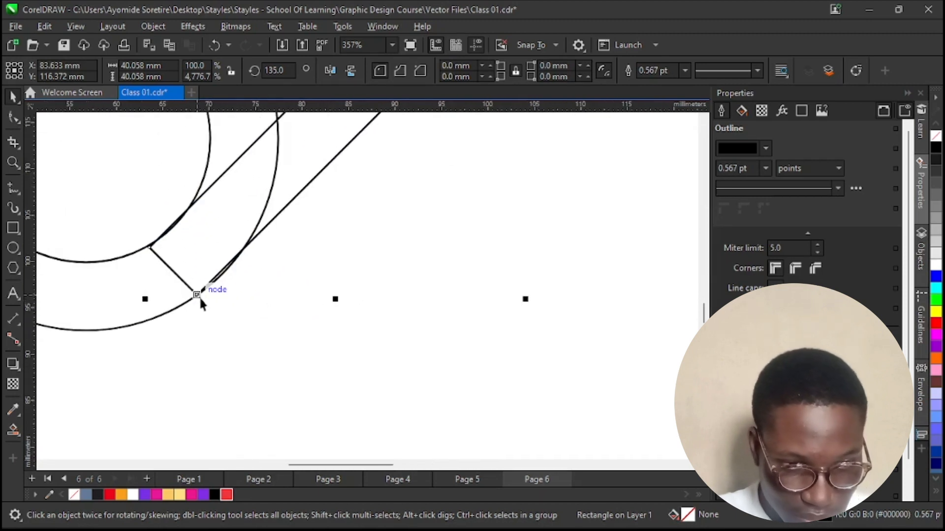
left_click_drag(199, 294, 203, 293)
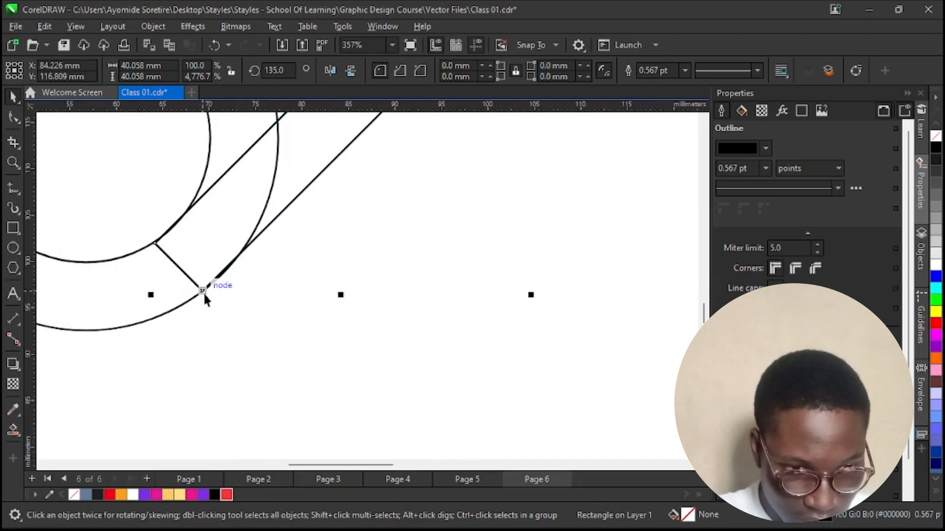
scroll(203, 291, "down", 5)
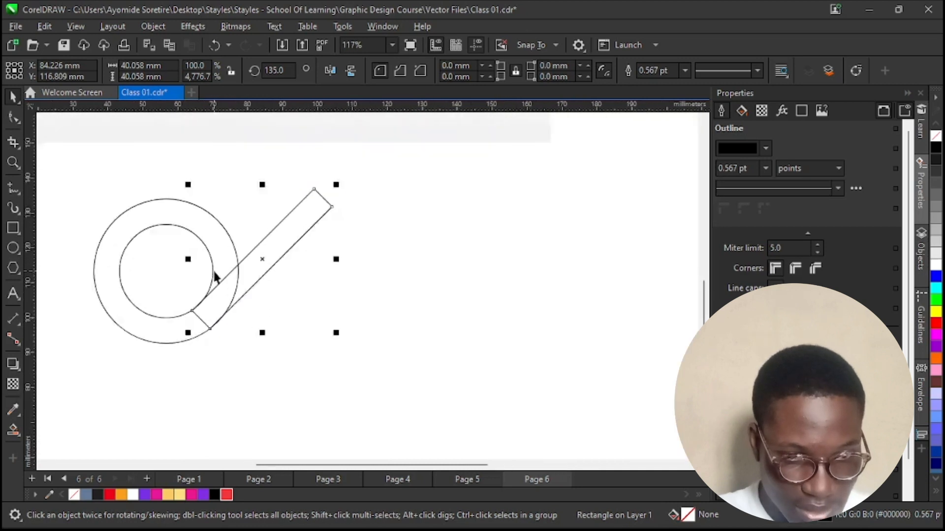
scroll(215, 277, "up", 1)
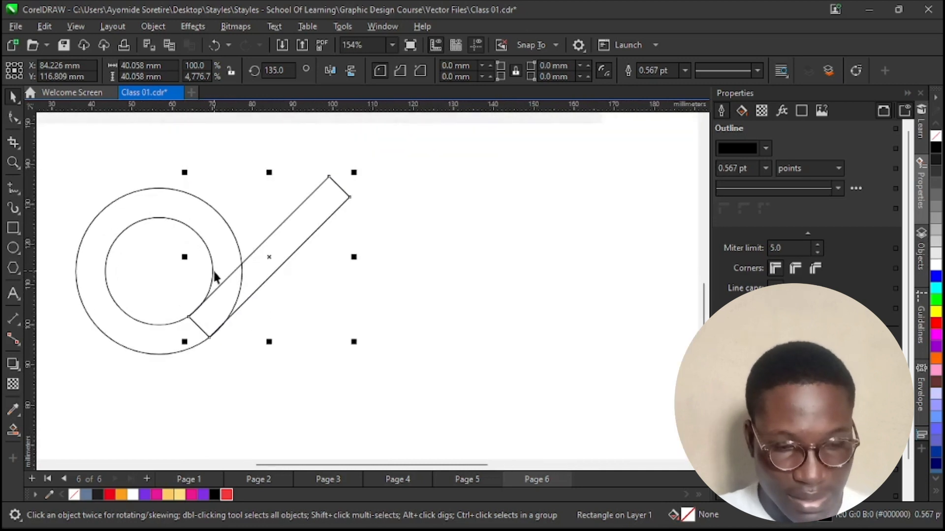
Step: Place a vertically mirrored duplicate of the diagonal strip with its upper end spanning the ring's upper-right part
key("ctrl+d")
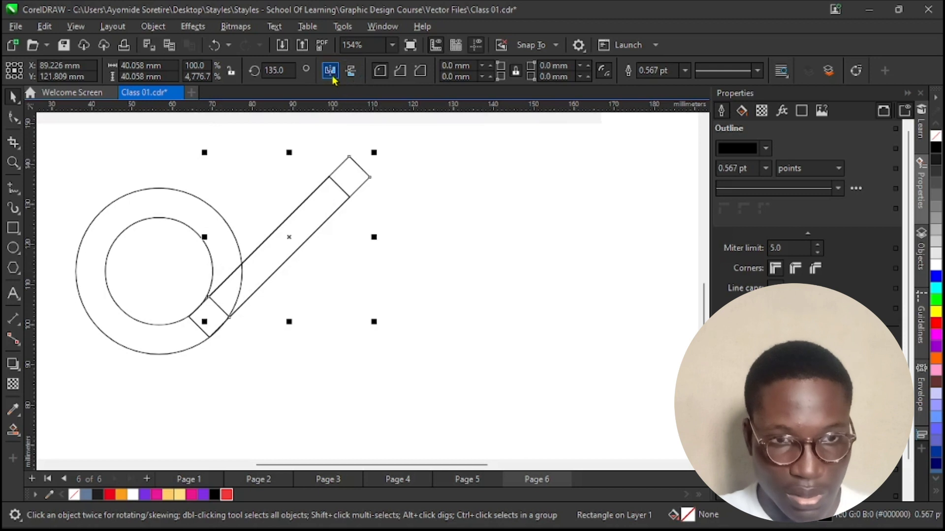
left_click(346, 73)
scroll(209, 178, "up", 1)
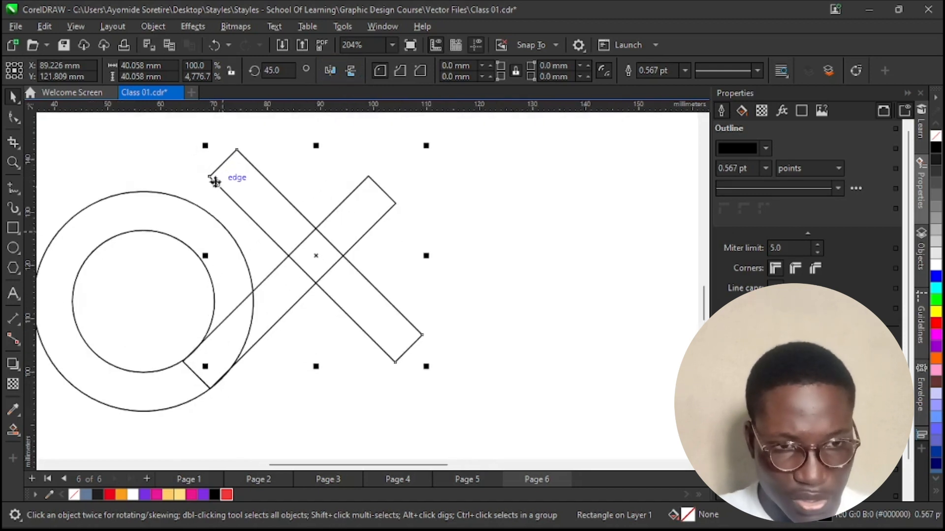
left_click_drag(209, 177, 181, 241)
scroll(336, 279, "down", 3)
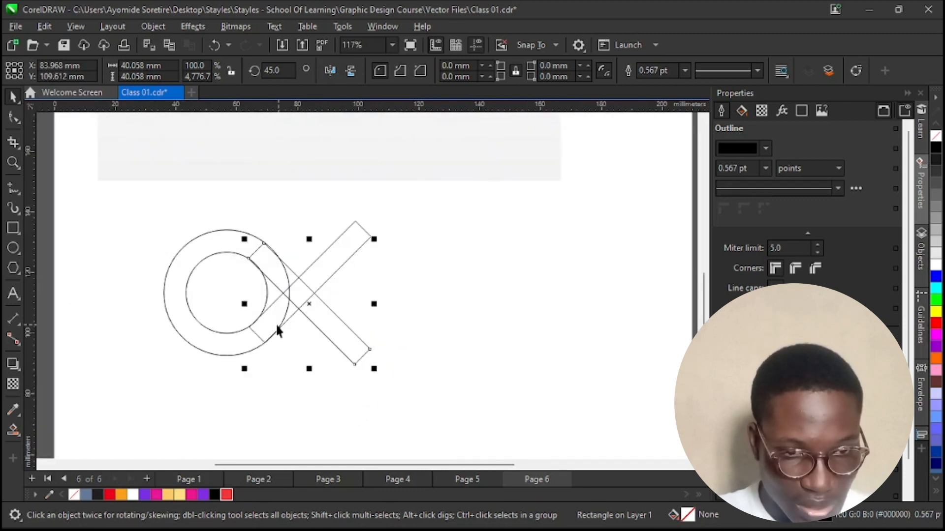
scroll(276, 331, "up", 3)
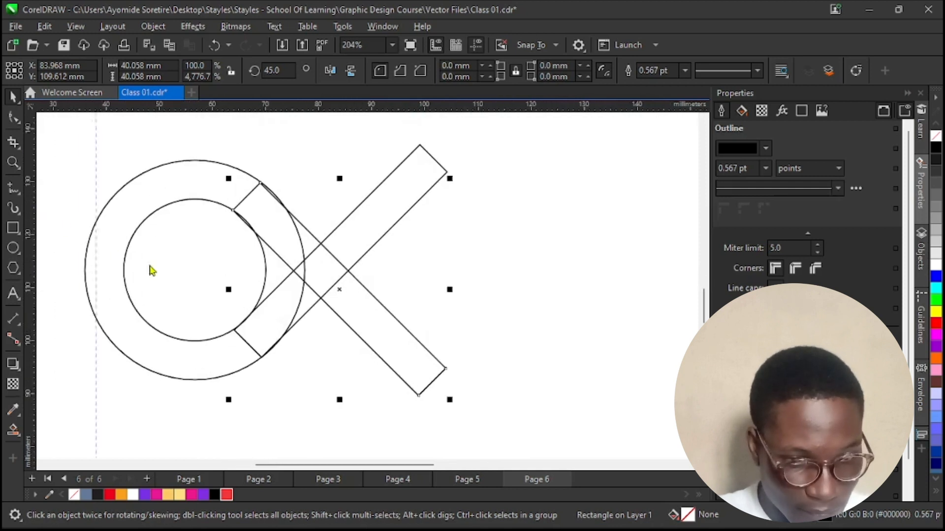
Step: Place a vertical guideline at about X 69.3 mm through the lower strip's corner and align the mirrored strip's outer corner to it
left_click(262, 221)
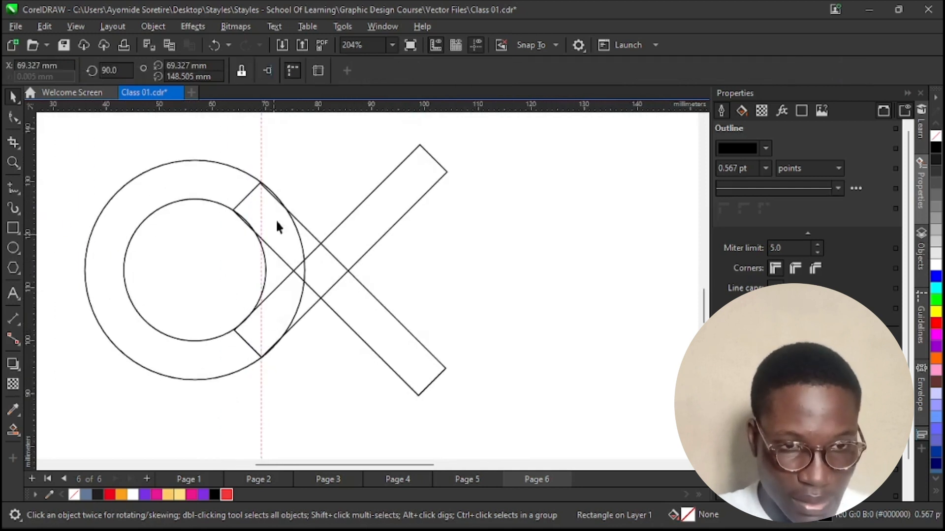
scroll(255, 183, "up", 5)
scroll(266, 197, "up", 2)
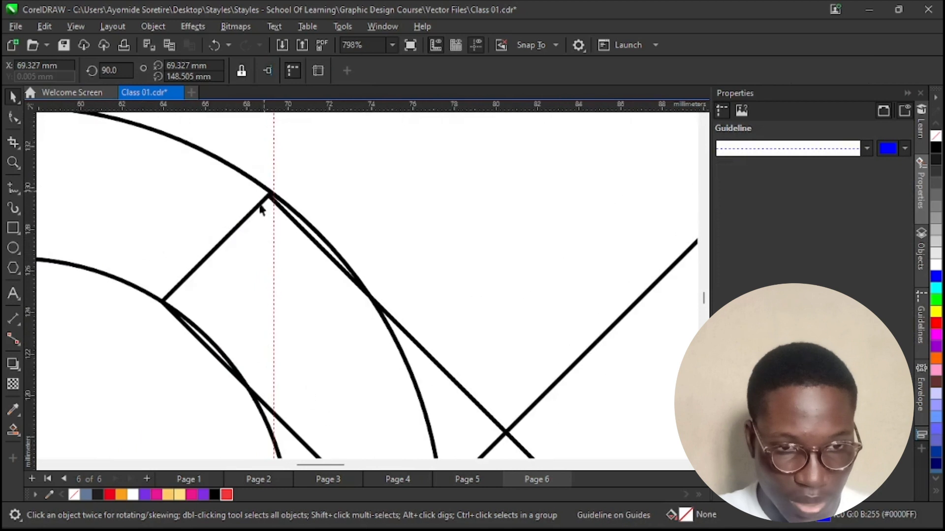
left_click(270, 200)
scroll(270, 202, "up", 2)
left_click_drag(268, 191, 274, 188)
scroll(277, 193, "down", 5)
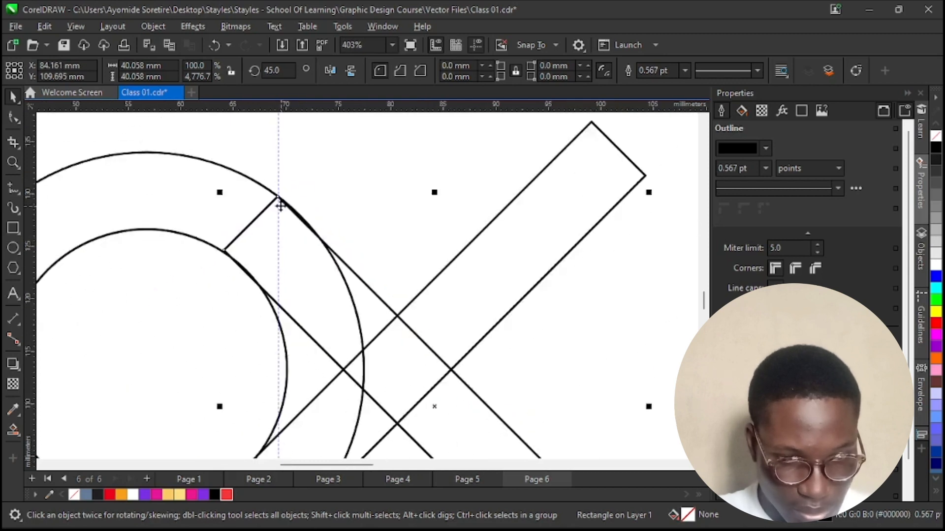
scroll(349, 290, "up", 1)
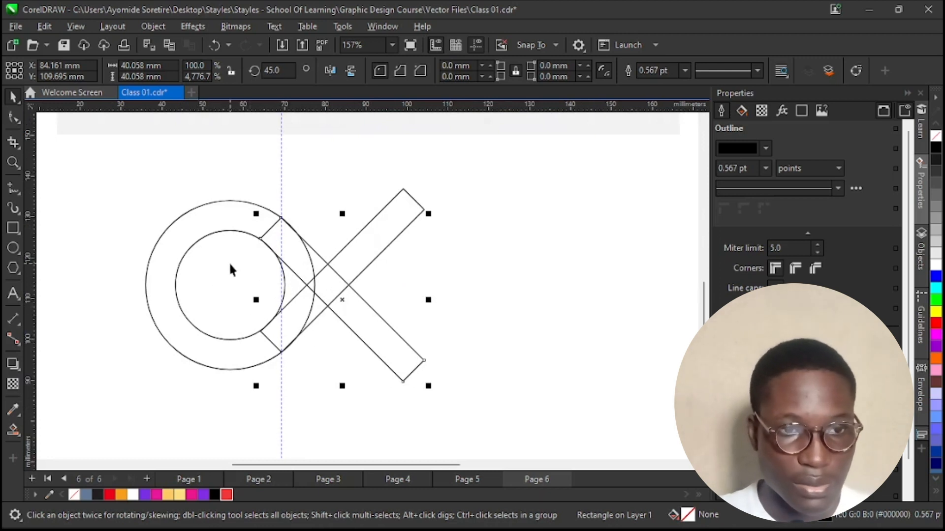
Step: Place a horizontal and a vertical guideline through the common centre of the two circles
left_click_drag(110, 156, 329, 419)
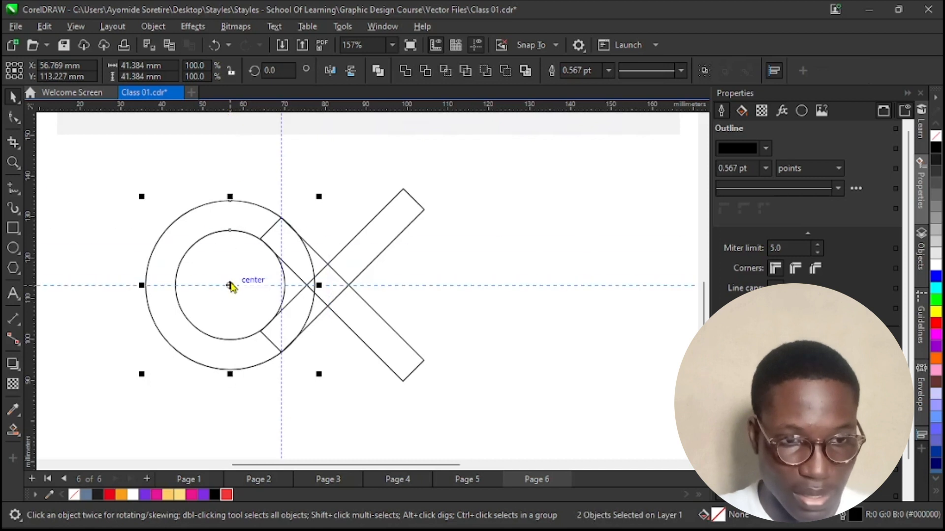
left_click_drag(31, 233, 230, 286)
scroll(163, 303, "down", 2)
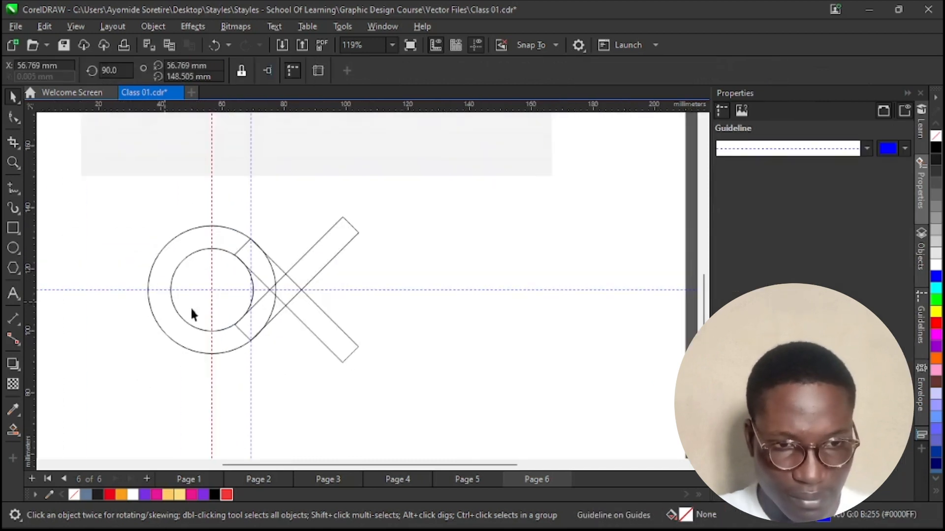
Step: Group the two circles and both diagonal strips
left_click_drag(79, 189, 373, 424)
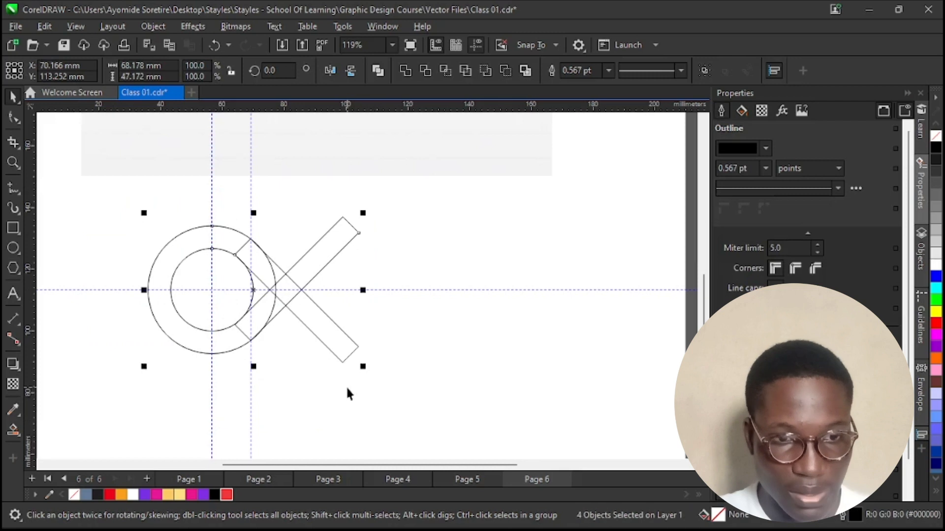
scroll(347, 391, "up", 1)
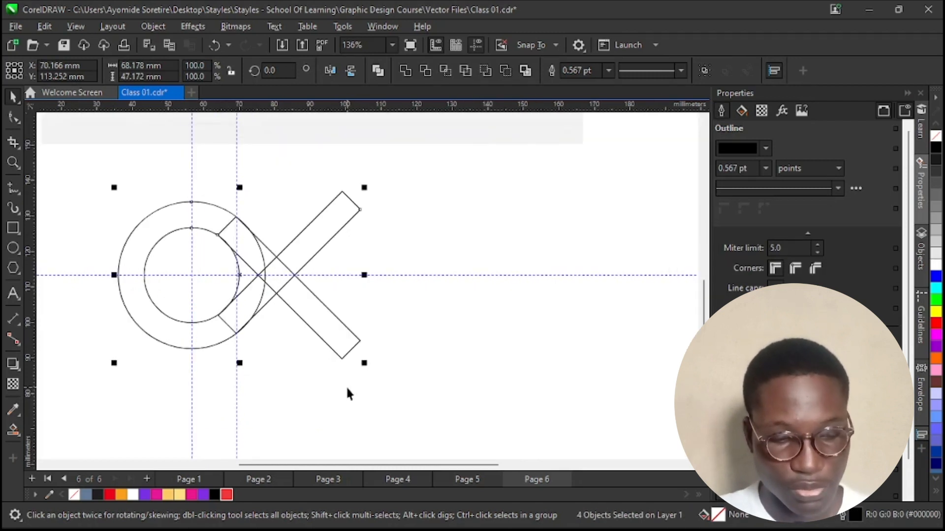
key("ctrl+g")
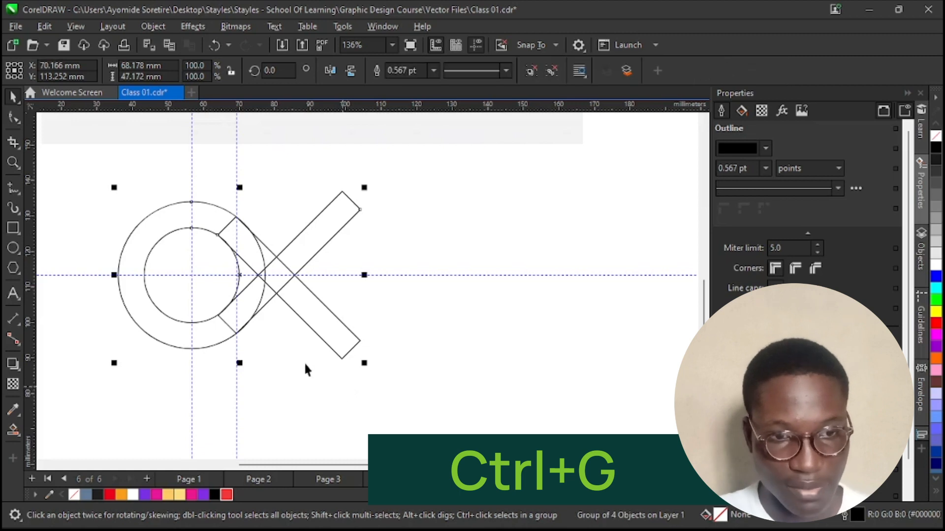
Step: Duplicate the ring-and-strips group and move the copy into the empty area beside the original
scroll(210, 331, "down", 2)
scroll(327, 359, "up", 2)
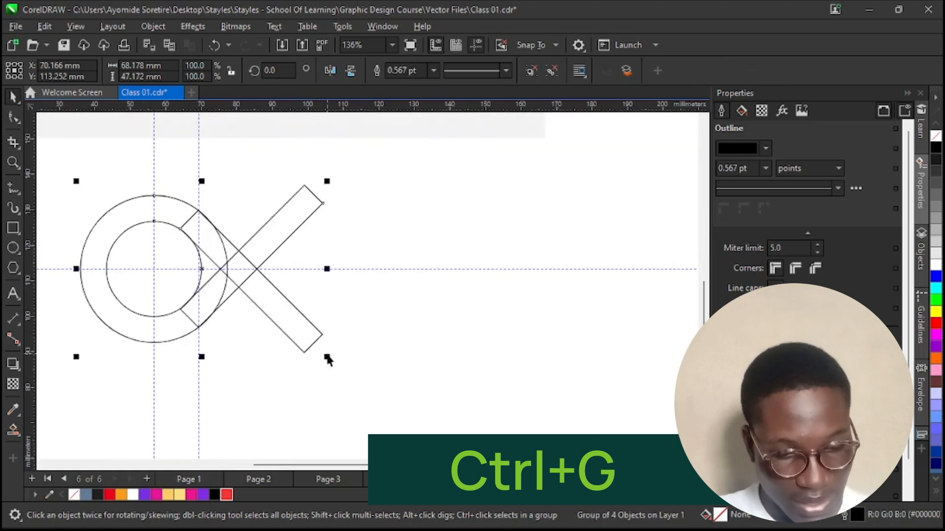
key("ctrl+d")
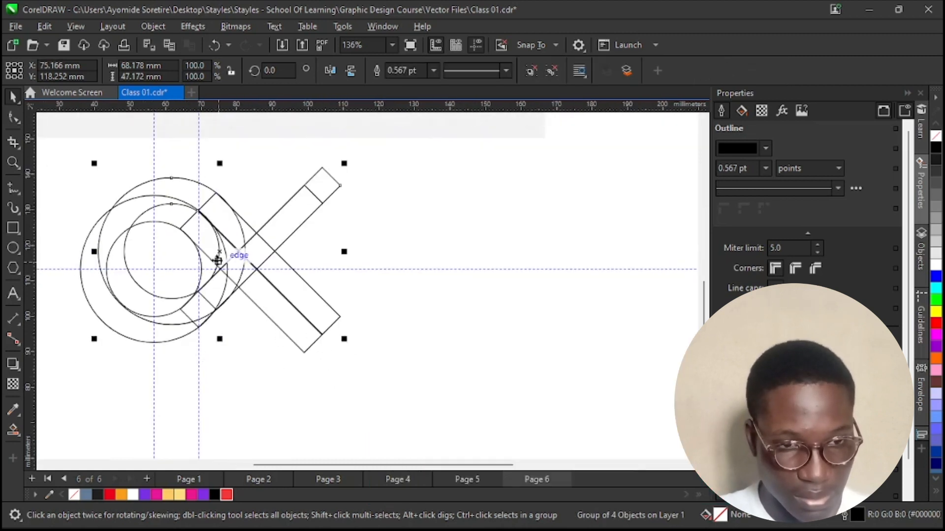
left_click_drag(218, 255, 445, 281)
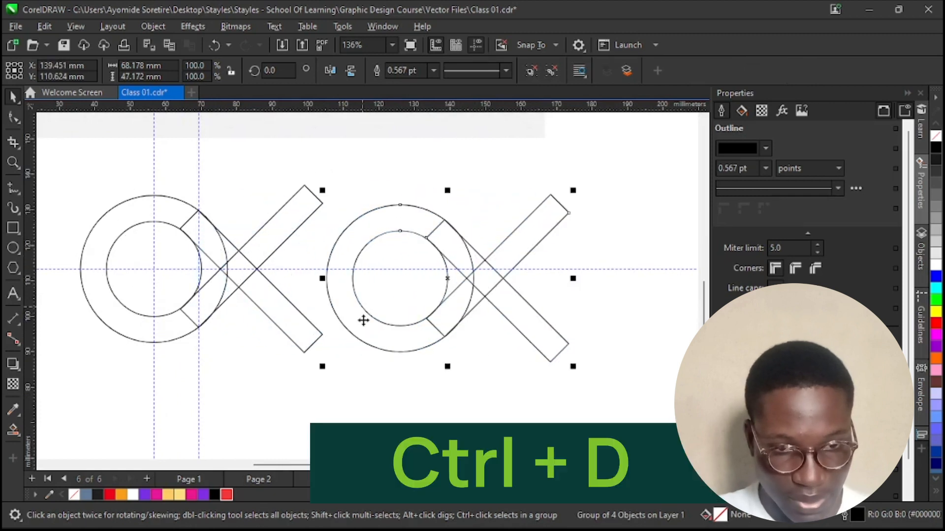
scroll(301, 339, "up", 1)
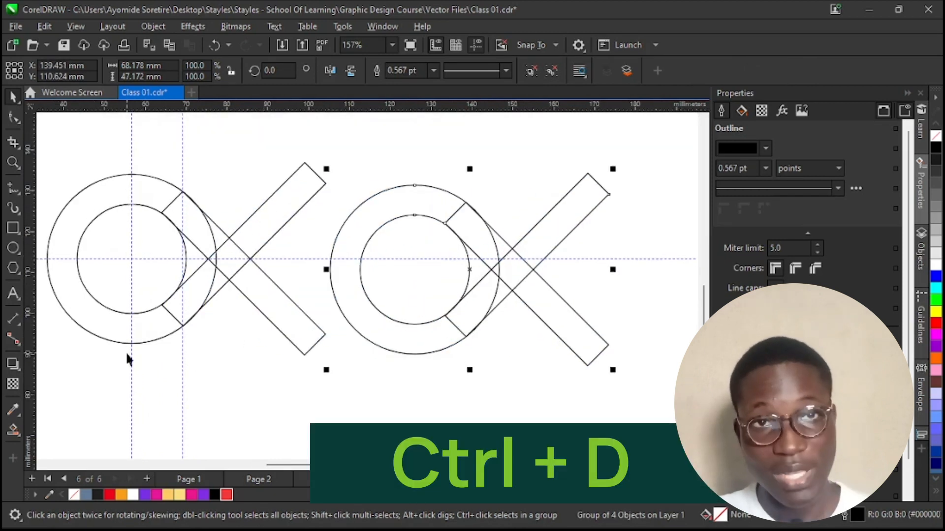
Step: Add a horizontal guideline at the first ring's lower edge and level the copied group with the original at about Y 113.2 mm
left_click_drag(240, 107, 135, 346)
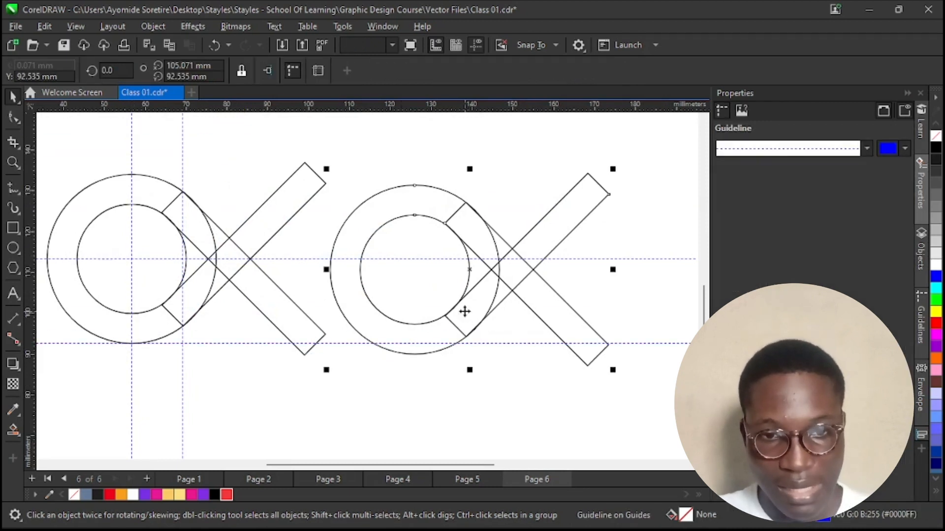
left_click(464, 311)
left_click_drag(357, 330, 278, 328)
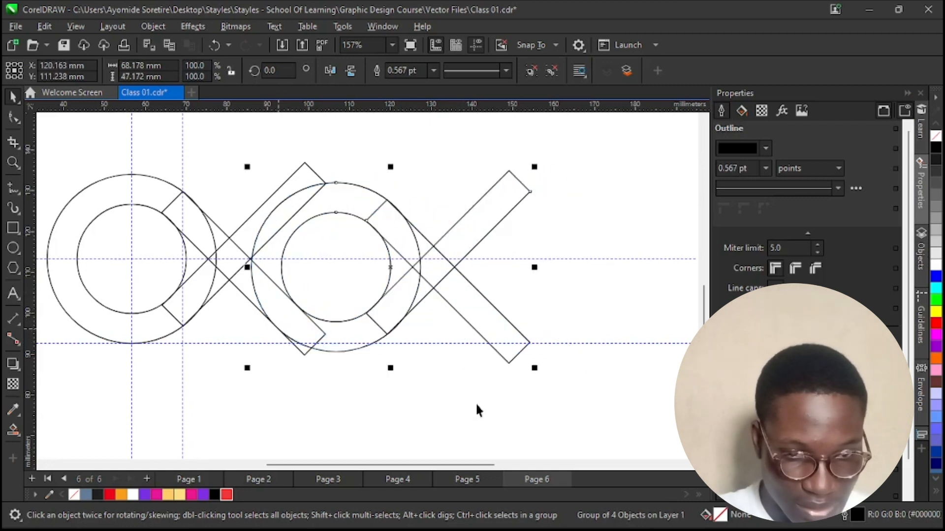
key("Up")
key("Up")
key("Up")
key("Up")
key("Up")
key("Up")
key("Up")
key("Up")
key("Up")
key("Up")
key("Up")
key("Up")
key("Up")
key("Up")
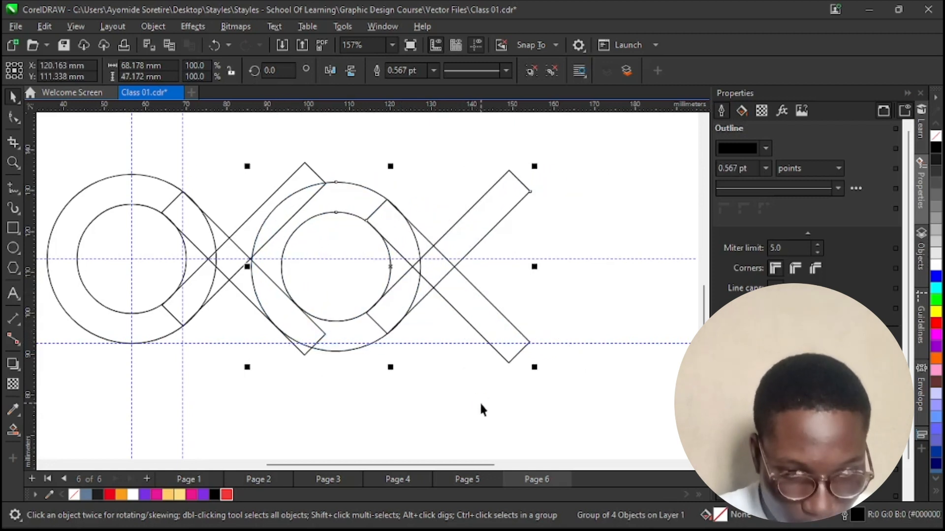
key("Up")
key("Up")
key("Up")
key("Up")
key("Up")
key("Up")
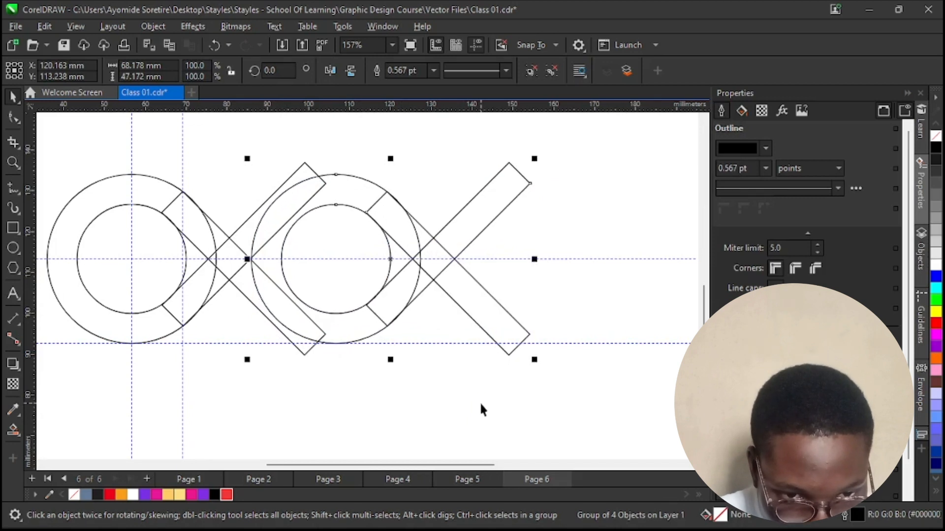
Step: Nudge the copied group left to about X 117.9 mm so its ring fits against the first group's crossed strips
key("Left")
key("Left")
key("Left")
key("Left")
key("Left")
key("Left")
key("Left")
key("Left")
key("Left")
key("Left")
key("Left")
key("Left")
key("Left")
key("Left")
key("Left")
key("Left")
key("Left")
key("Left")
key("Left")
key("Left")
key("Left")
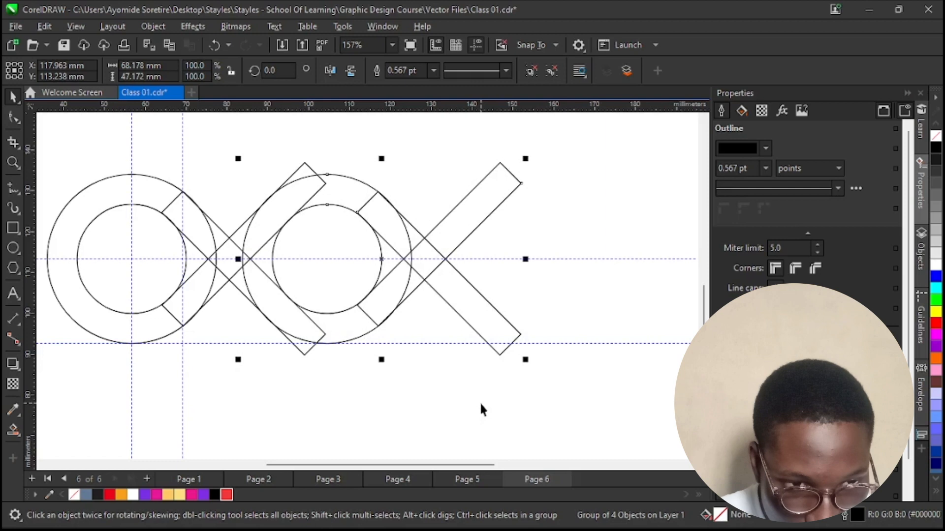
key("Left")
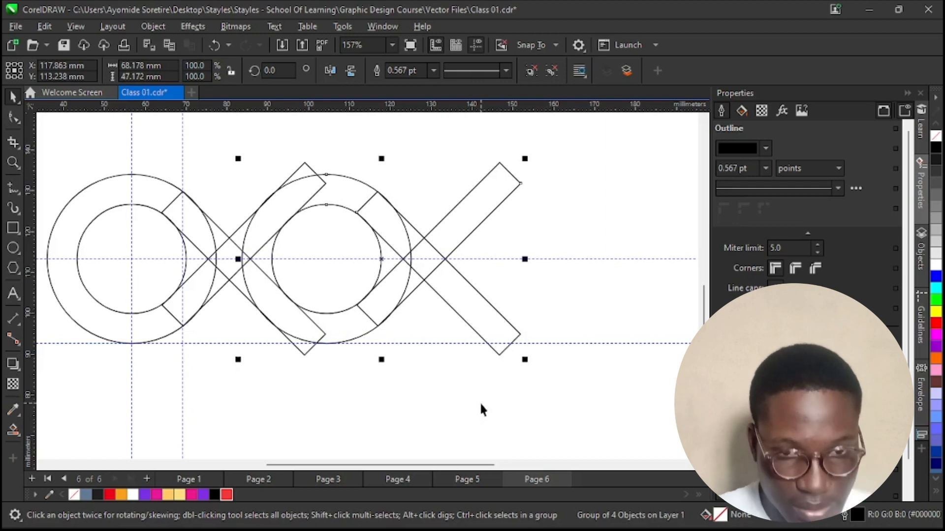
Step: Duplicate the second group and move the copy so its ring overlaps the ends of the second group's strips
scroll(312, 321, "down", 3)
scroll(396, 320, "up", 2)
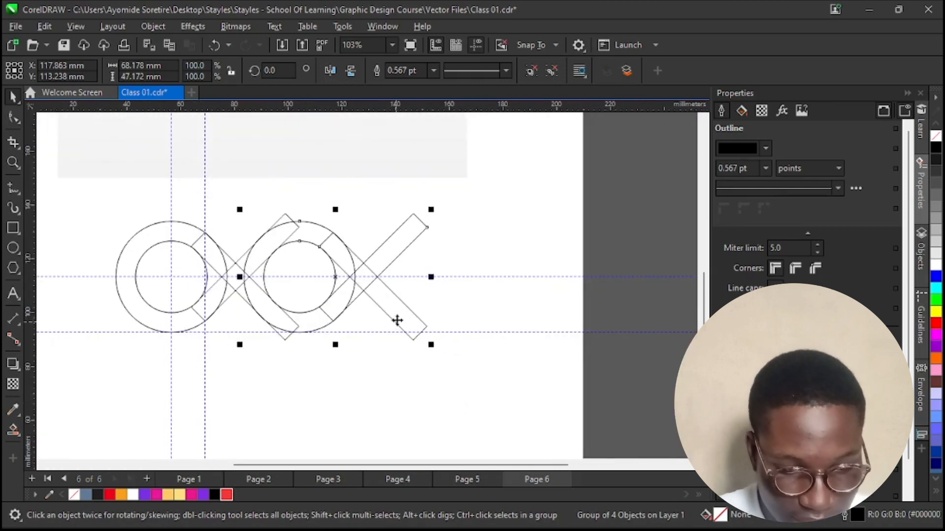
left_click_drag(397, 320, 552, 281)
scroll(485, 326, "up", 3)
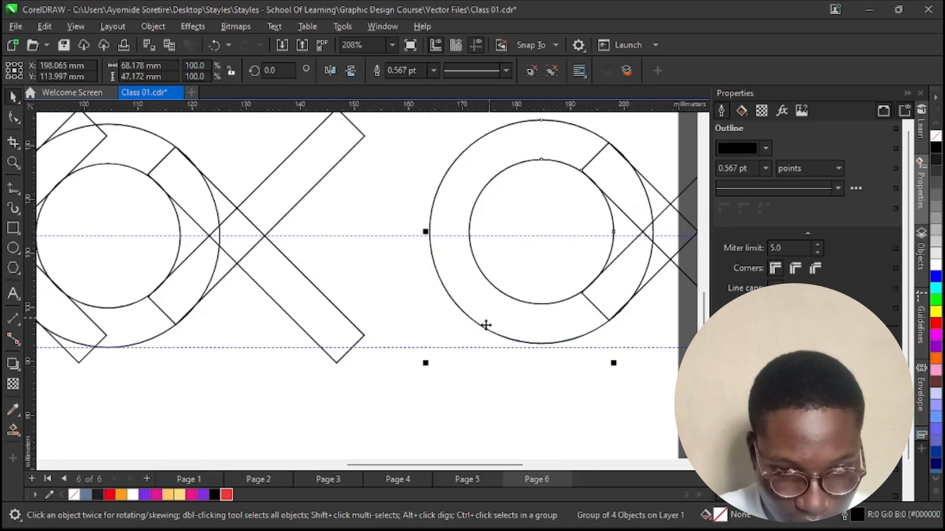
left_click_drag(485, 327, 319, 338)
Step: Nudge the third group to about X 165.7 mm, Y 113.2 mm, level with the guidelines and fitted against the second group's strips
key("Up")
key("Up")
key("Up")
key("Up")
key("Up")
key("Up")
key("Up")
key("Up")
key("Up")
key("Up")
key("Up")
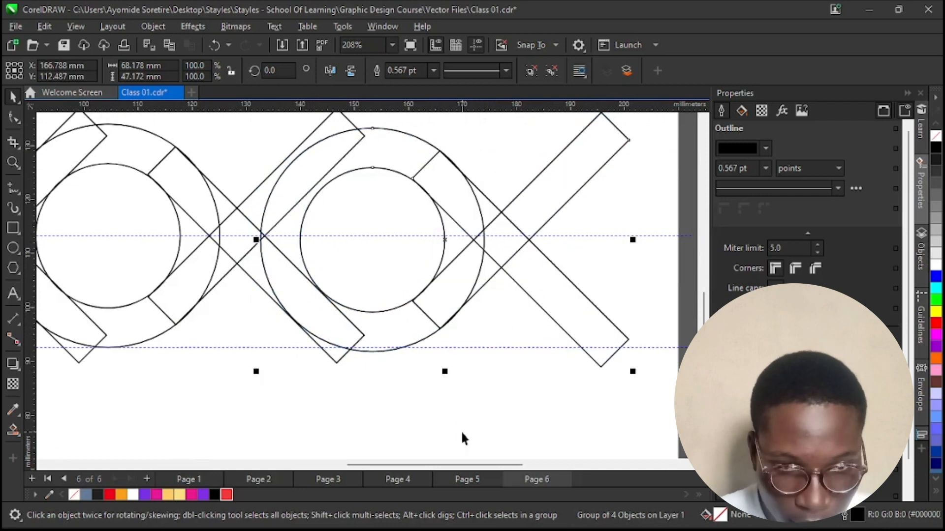
key("Up")
key("Left")
key("Left")
key("Left")
key("Left")
key("Left")
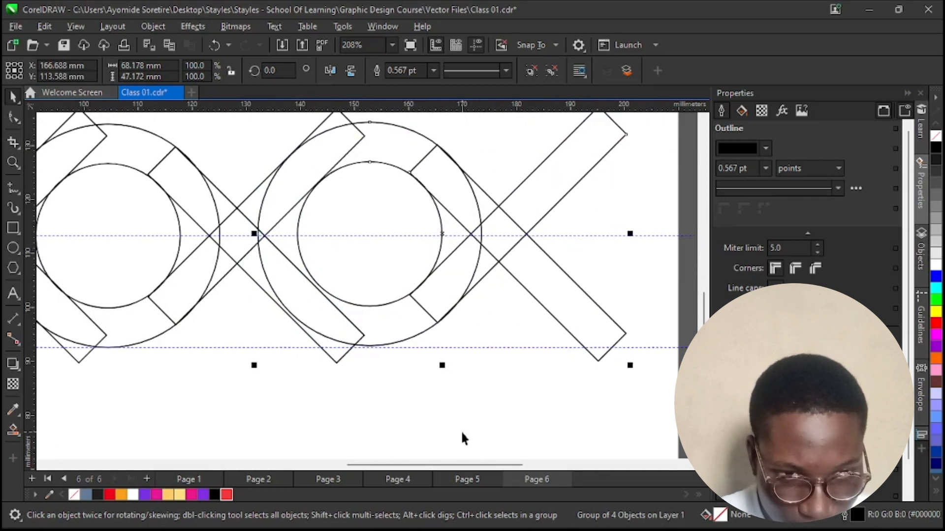
key("Down")
key("Down")
key("Down")
key("Down")
key("Left")
key("Left")
key("Left")
key("Left")
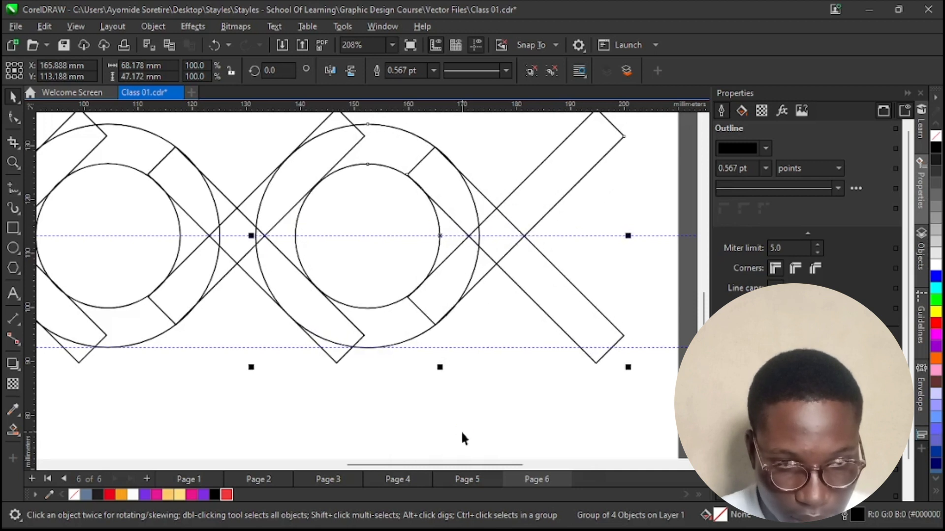
key("Left")
key("Up")
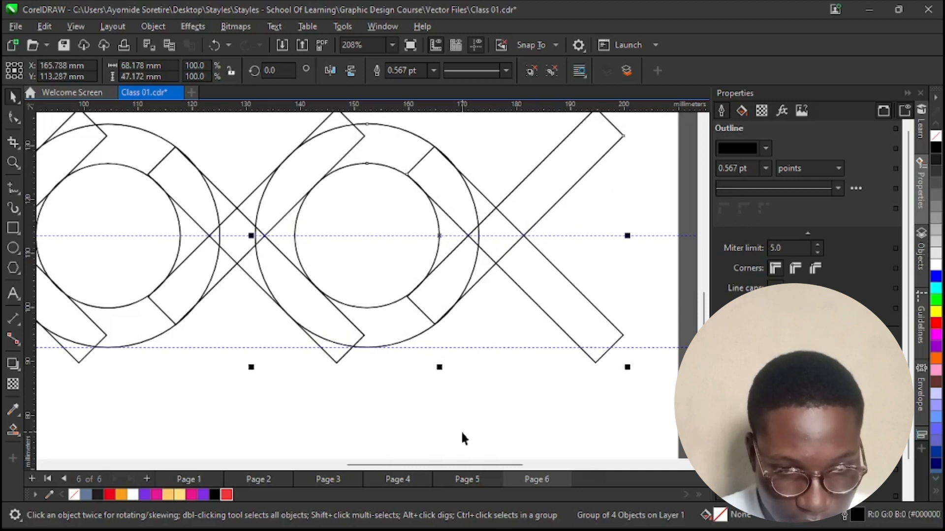
key("Left")
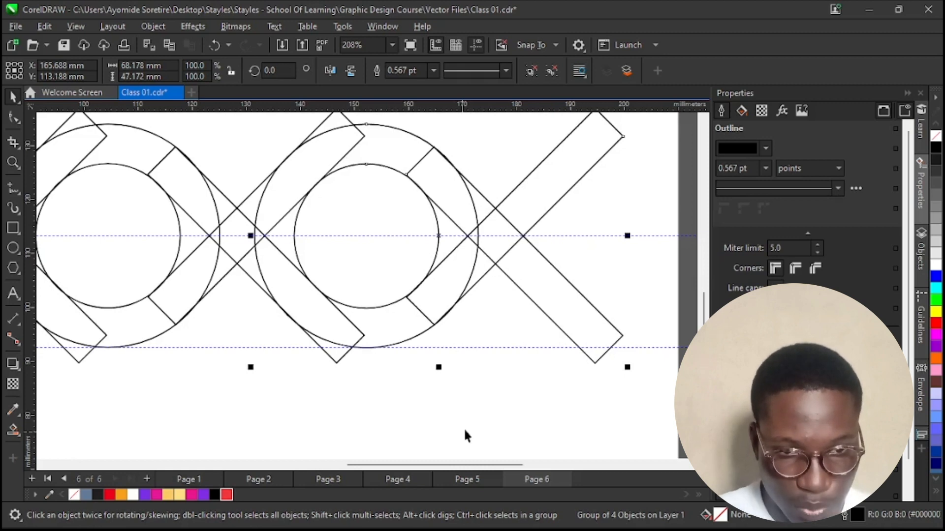
scroll(460, 430, "down", 3)
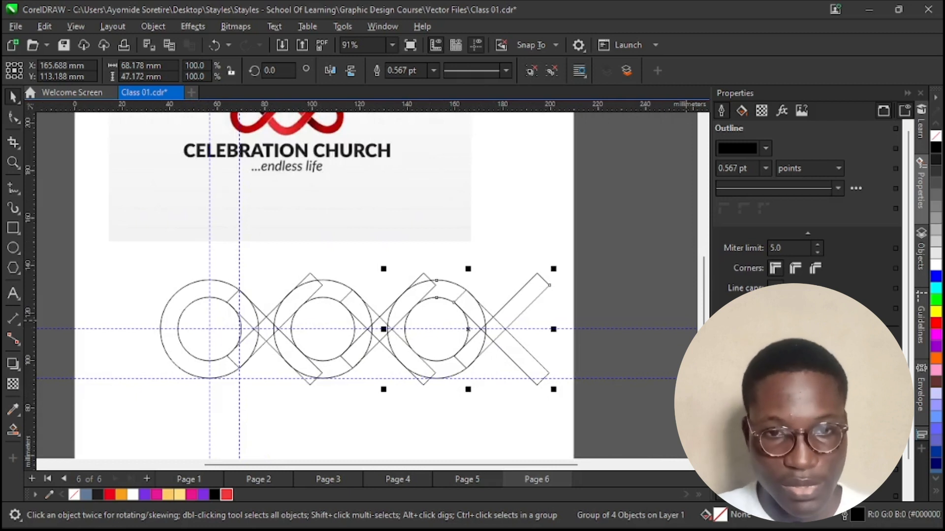
Step: Select all three ring-and-strip groups and combine them into a single group
left_click(124, 257)
left_click_drag(524, 403, 600, 430)
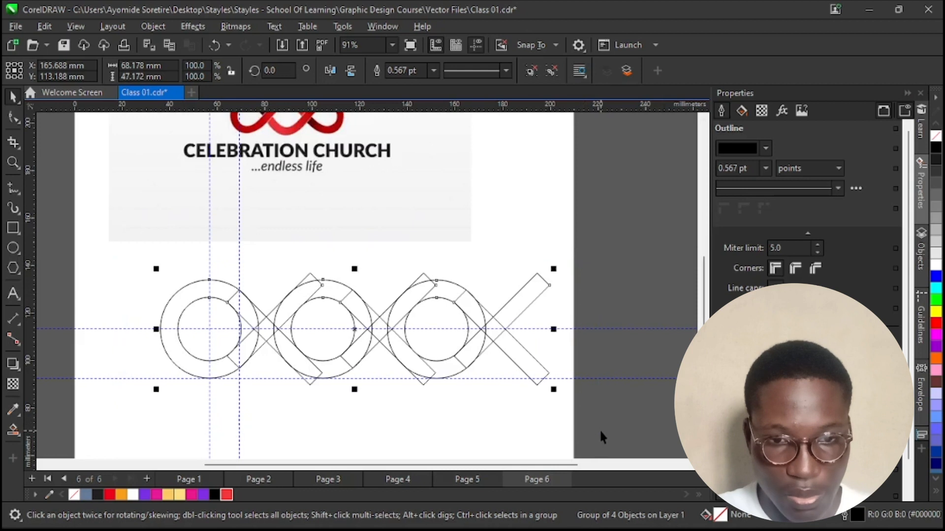
key("ctrl+g")
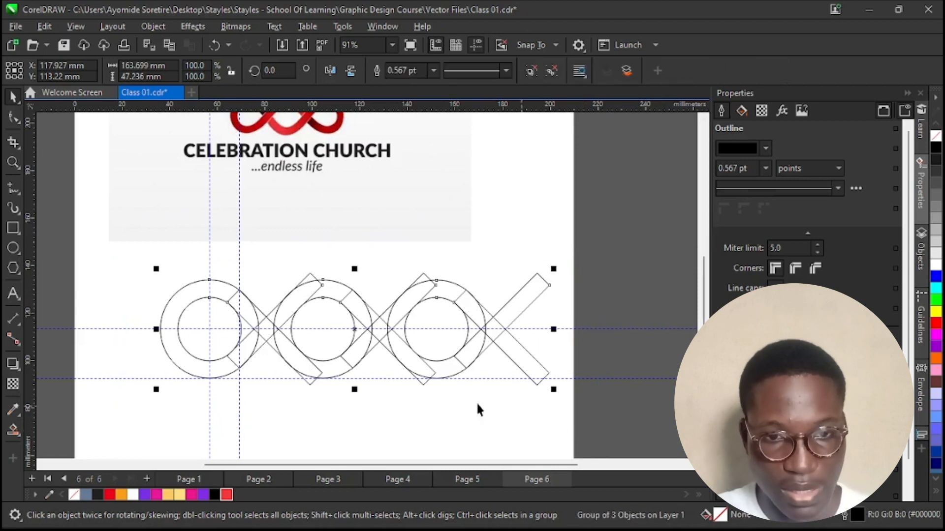
scroll(474, 401, "up", 1)
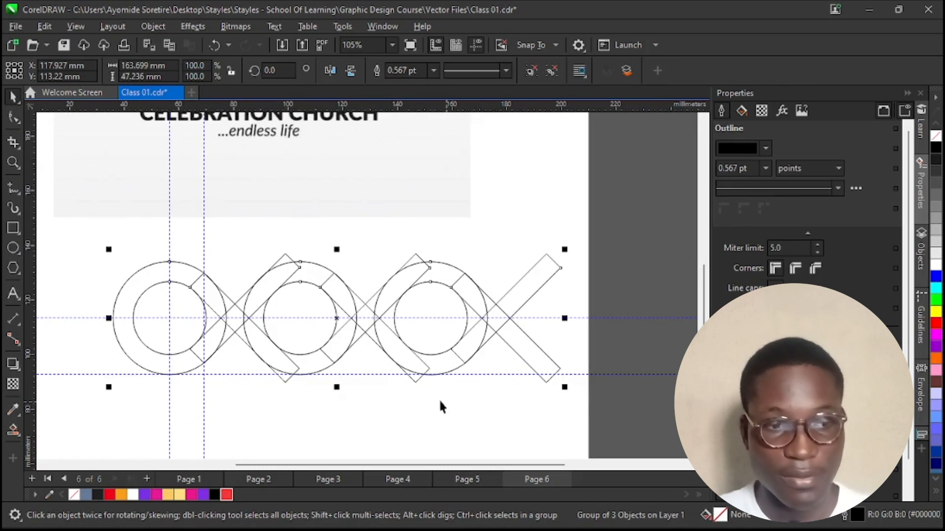
Step: Use Smart Fill with the blue-grey colour to fill the first ring's C-shaped section and the two strip segments closing it
left_click(20, 438)
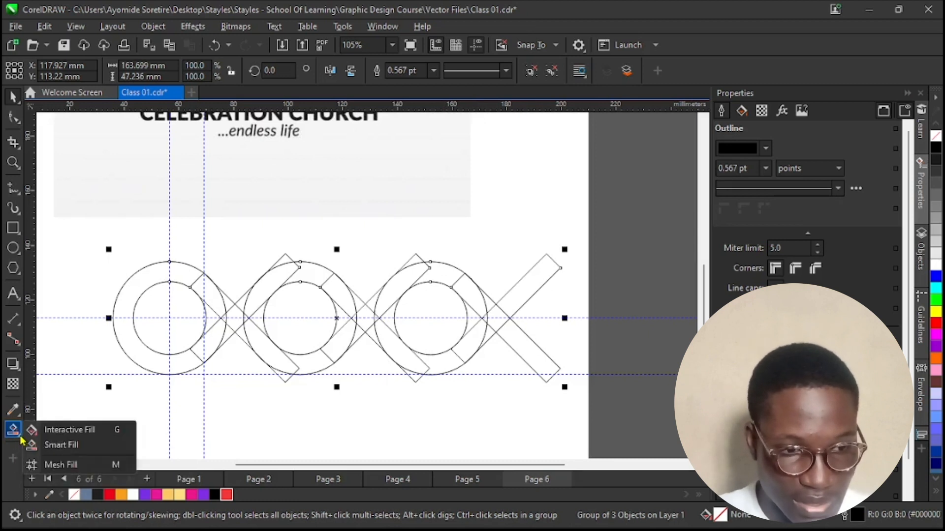
left_click(77, 449)
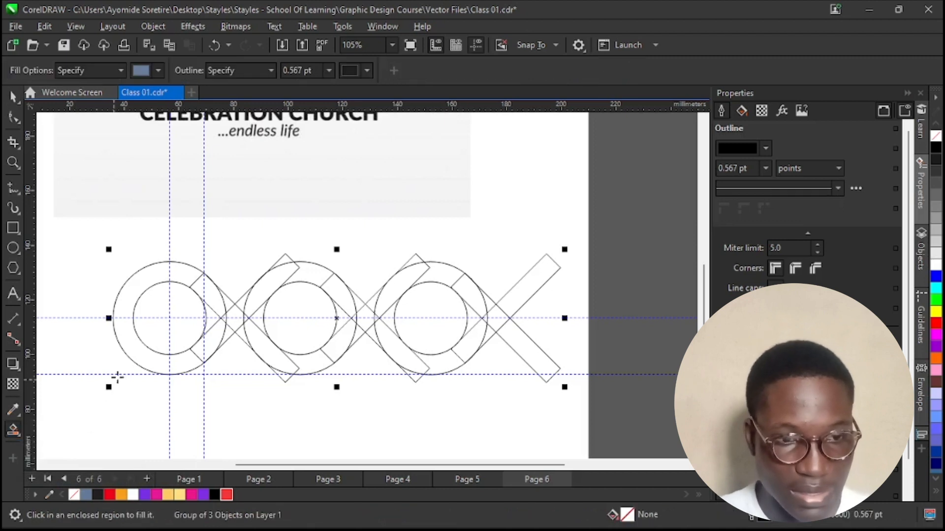
scroll(182, 353, "up", 1)
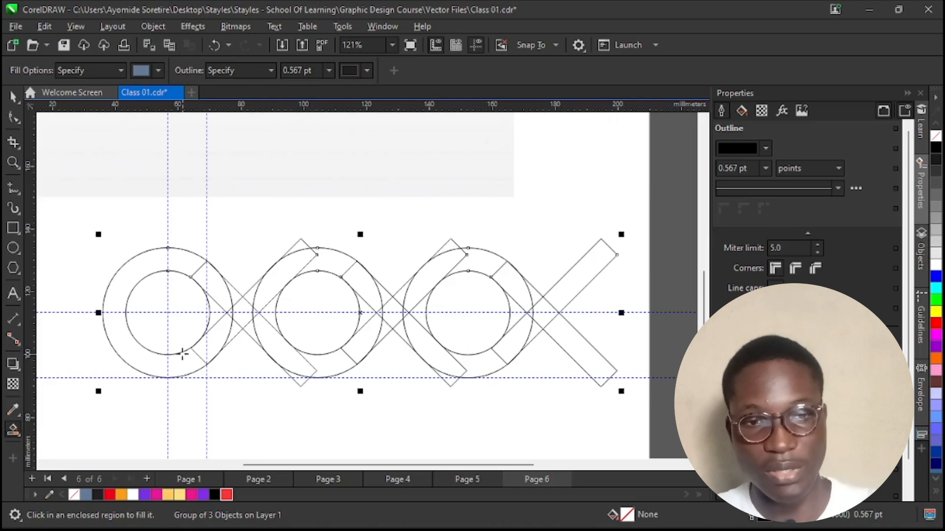
scroll(210, 333, "down", 3)
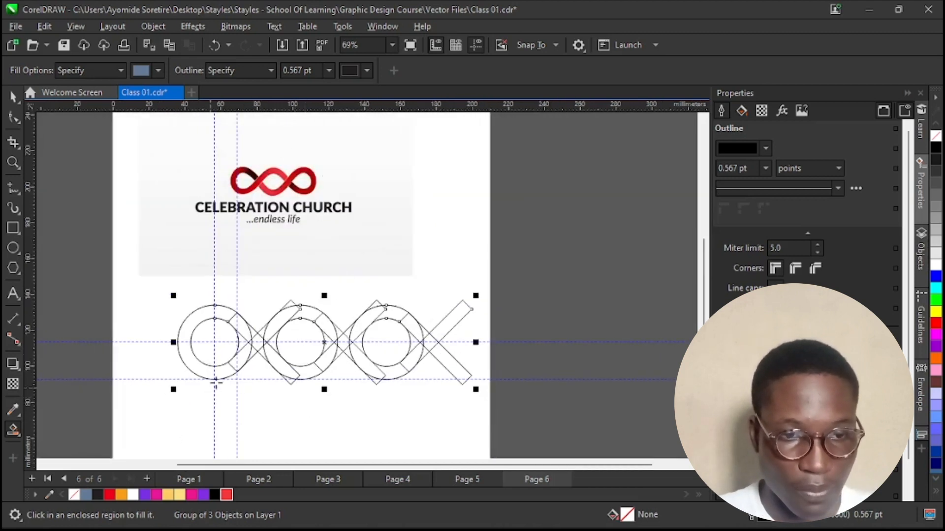
scroll(217, 386, "up", 3)
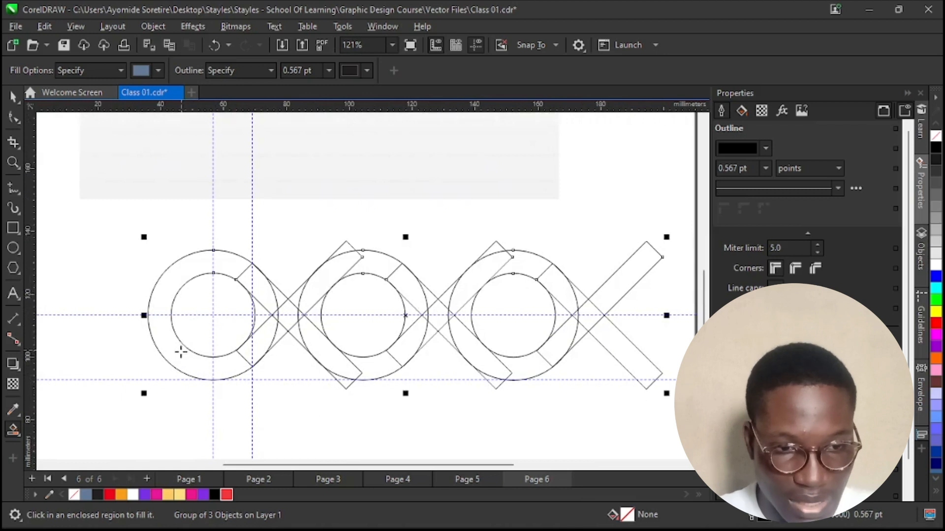
scroll(177, 352, "up", 1)
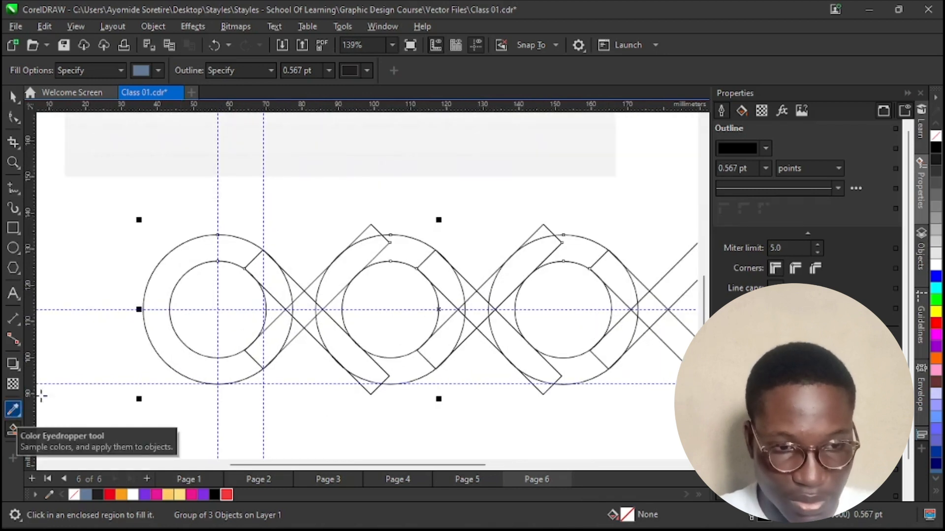
left_click(174, 345)
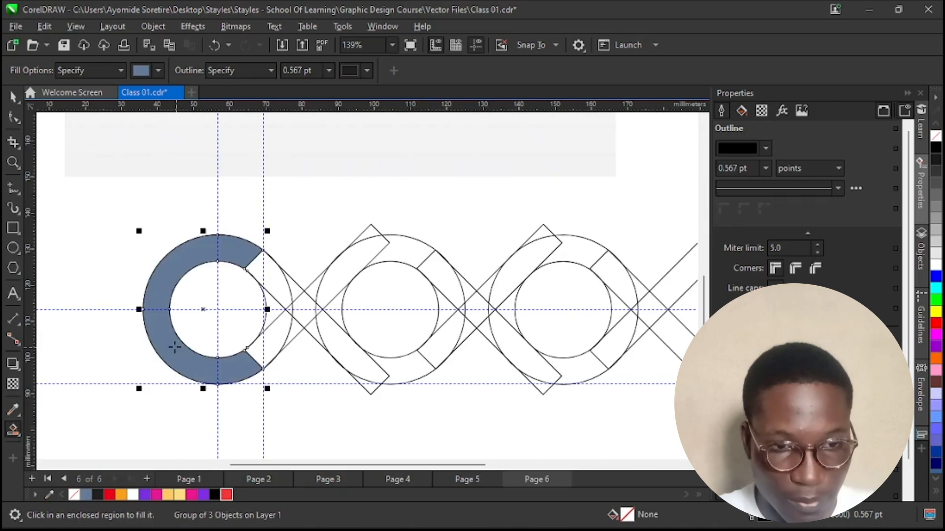
left_click(281, 294)
left_click(280, 333)
Step: Smart-fill the regions of the first strip crossing and both strip arms running into the second ring in blue-grey
scroll(291, 305, "up", 3)
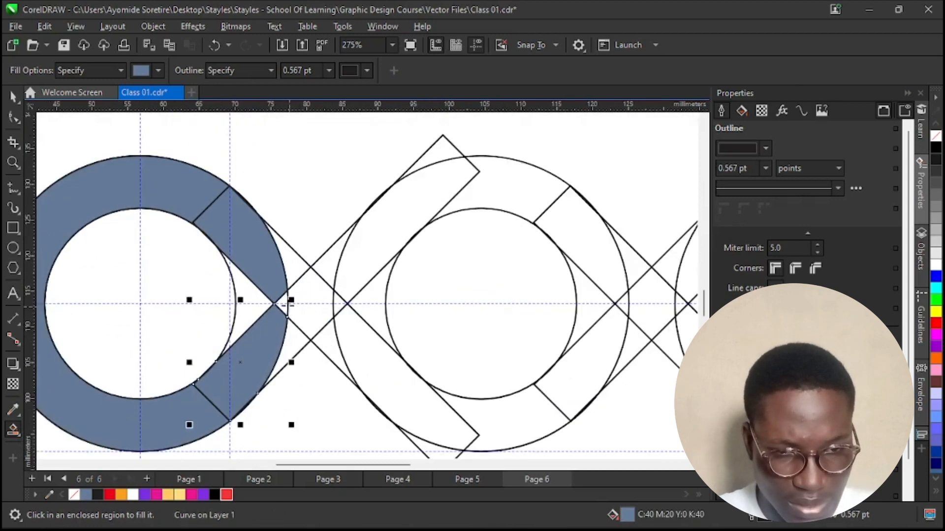
left_click(284, 303)
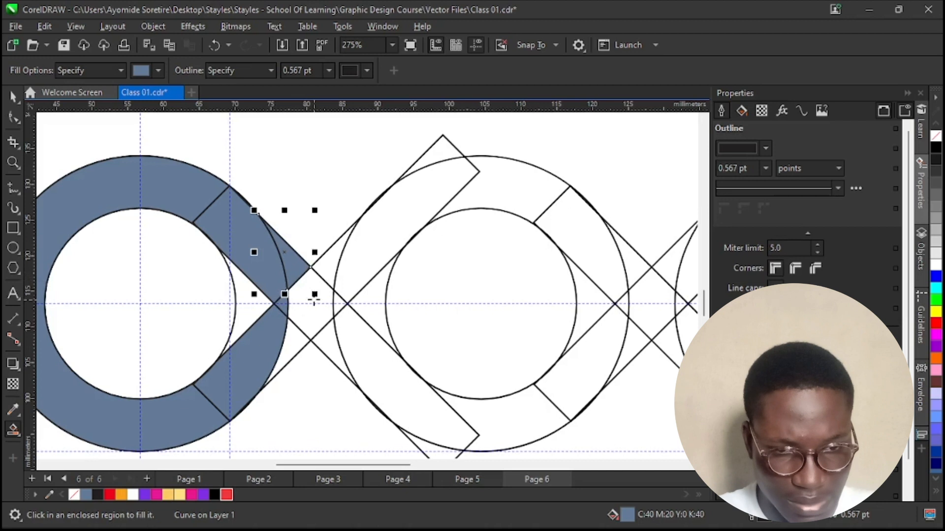
left_click(306, 316)
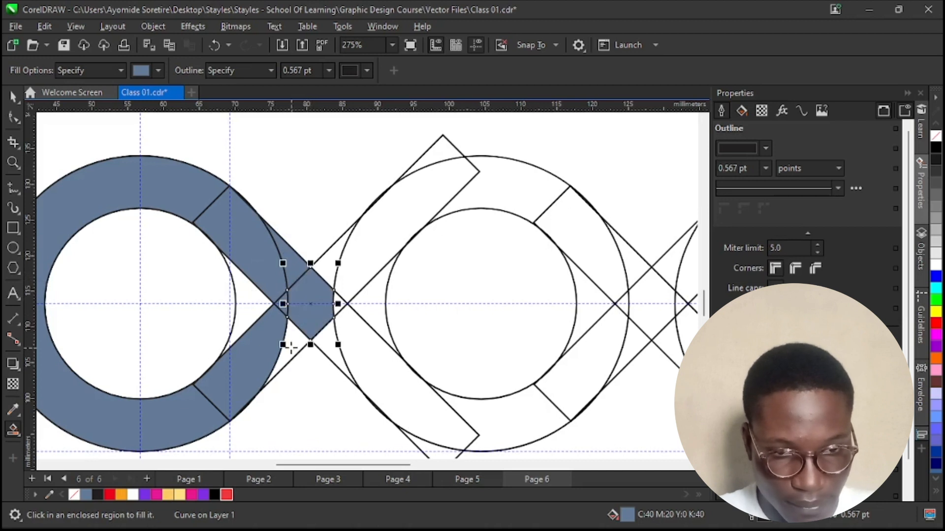
left_click(292, 351)
left_click(340, 304)
left_click(328, 271)
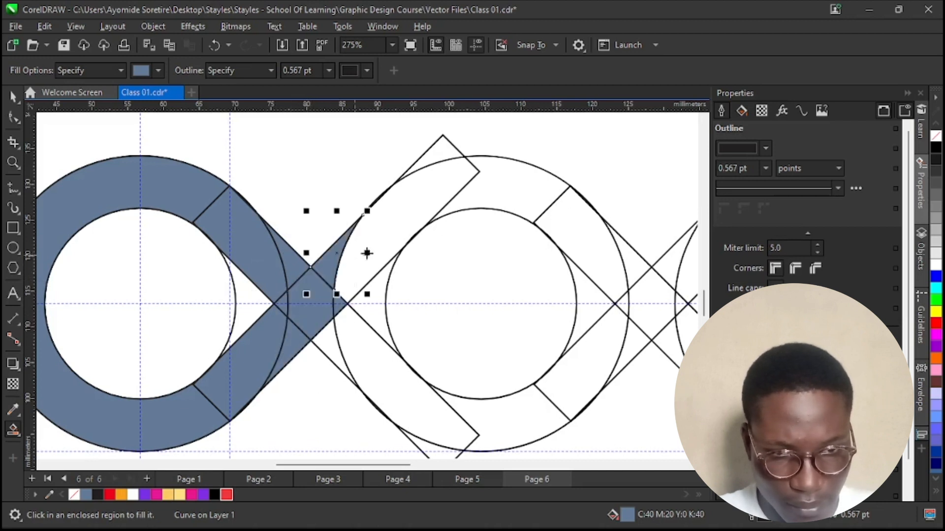
left_click(377, 247)
left_click(367, 345)
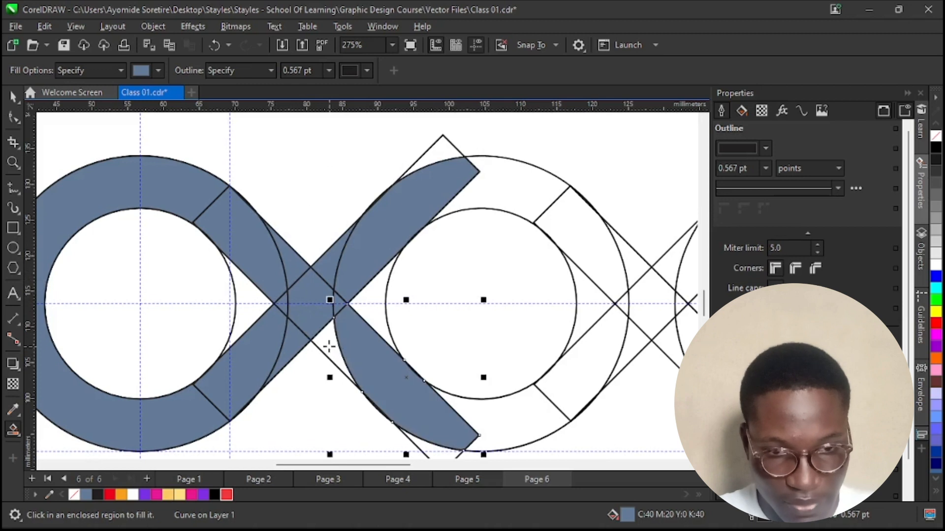
left_click(328, 347)
Step: Smart-fill the remaining lower, right-hand and upper sections of the second ring in the same blue-grey
left_click(524, 413)
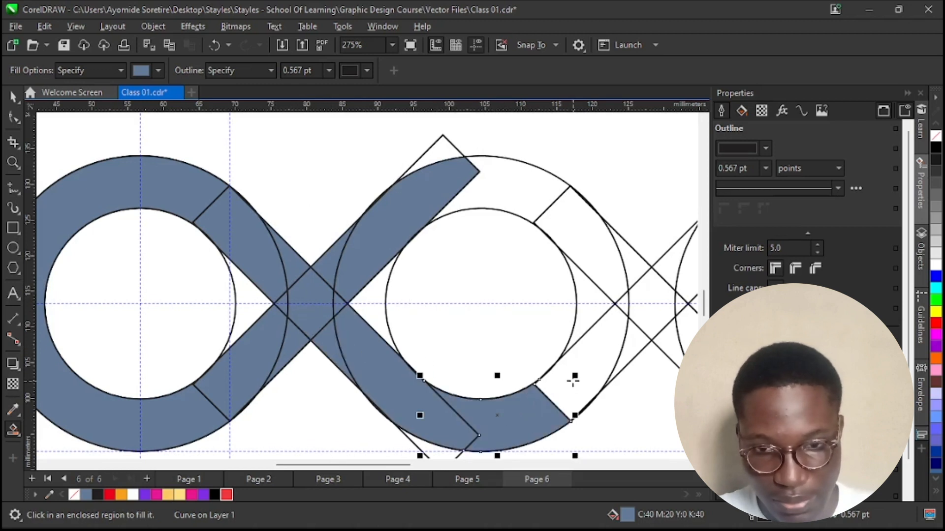
left_click(583, 364)
left_click(623, 305)
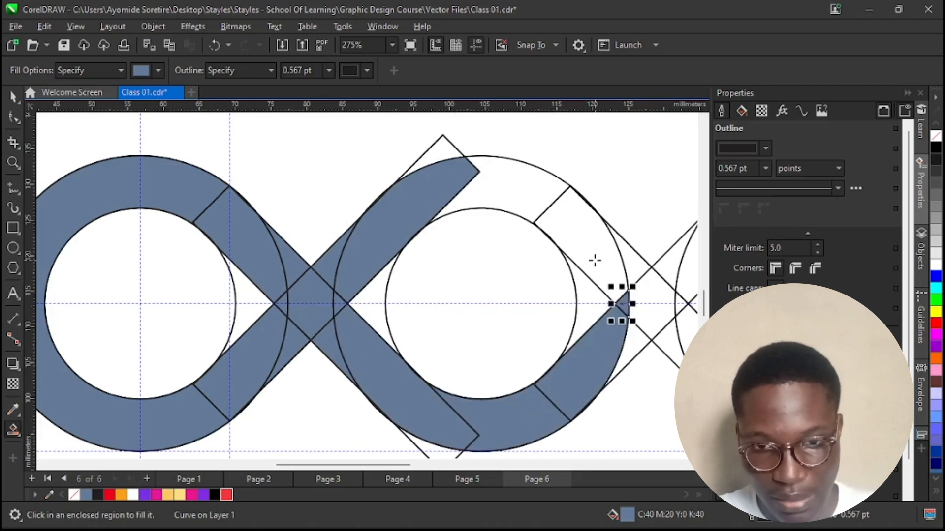
left_click(595, 261)
left_click(527, 211)
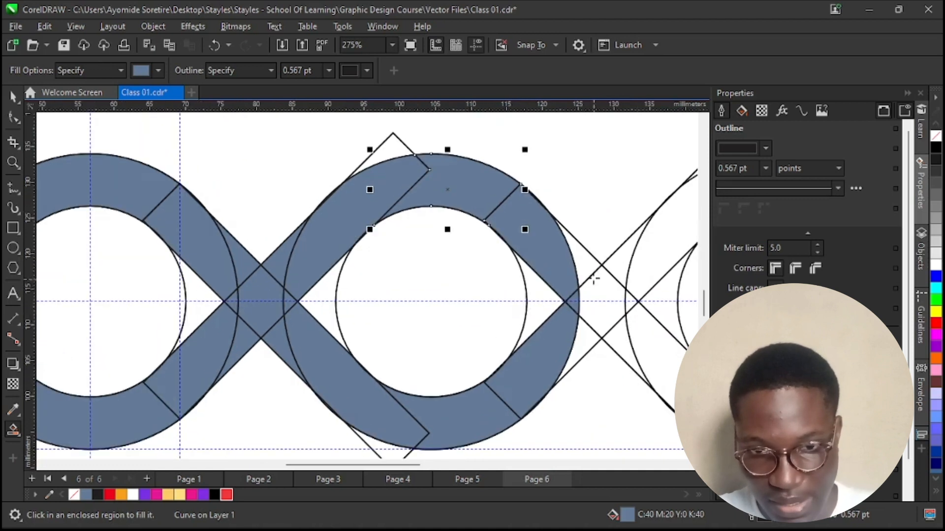
Step: Smart-fill the second strip crossing and the two strip arms leading into the third ring in blue-grey
left_click(588, 270)
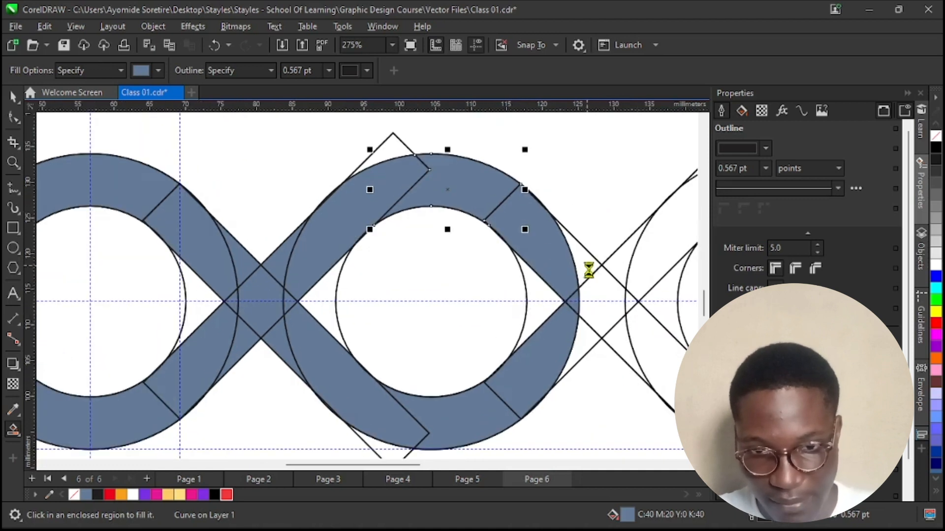
left_click(585, 338)
left_click(598, 306)
left_click(621, 266)
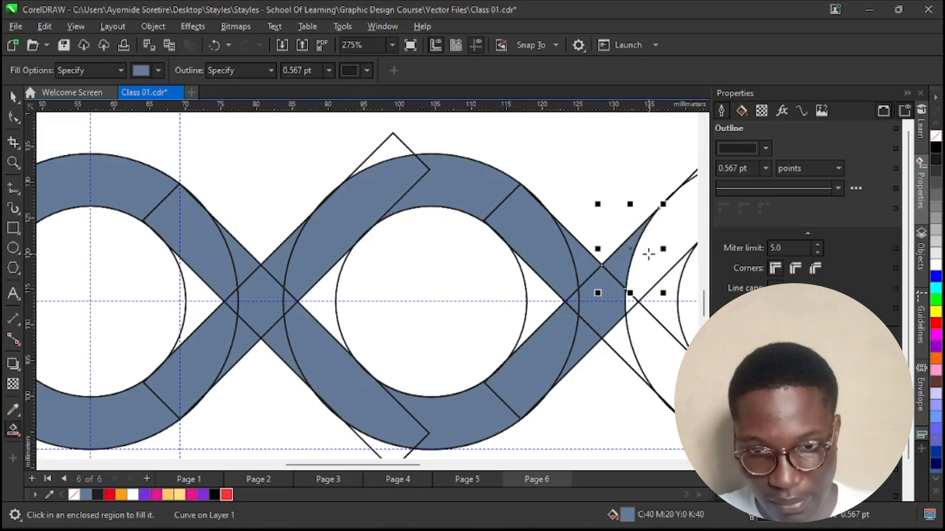
left_click(647, 250)
left_click(630, 299)
left_click(635, 339)
Step: Smart-fill the rest of the third ring, including the small piece at its far edge, leaving the protruding strips unfilled
scroll(453, 302, "down", 2)
scroll(576, 294, "up", 2)
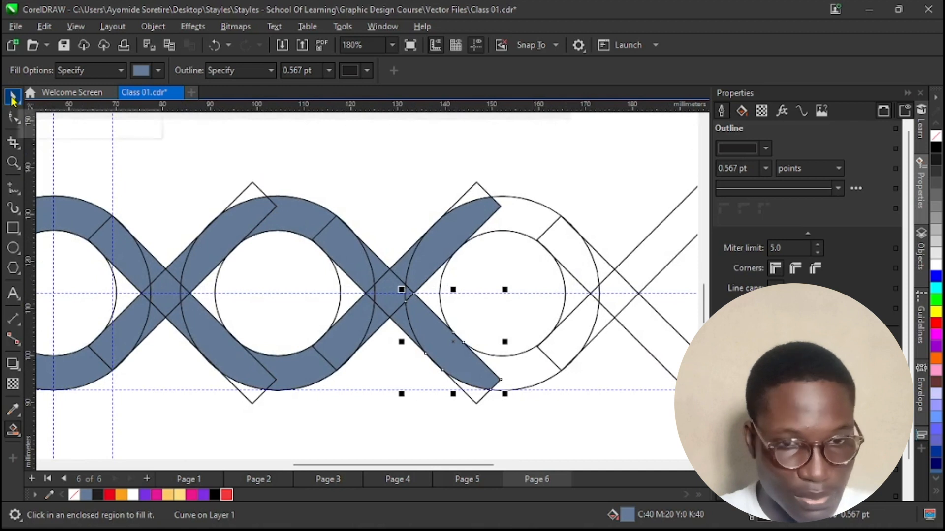
left_click(508, 368)
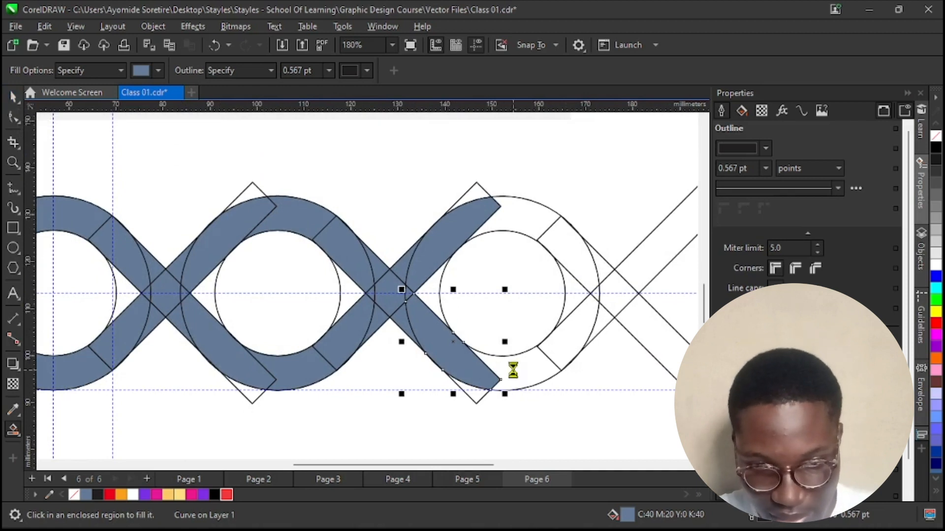
left_click(575, 323)
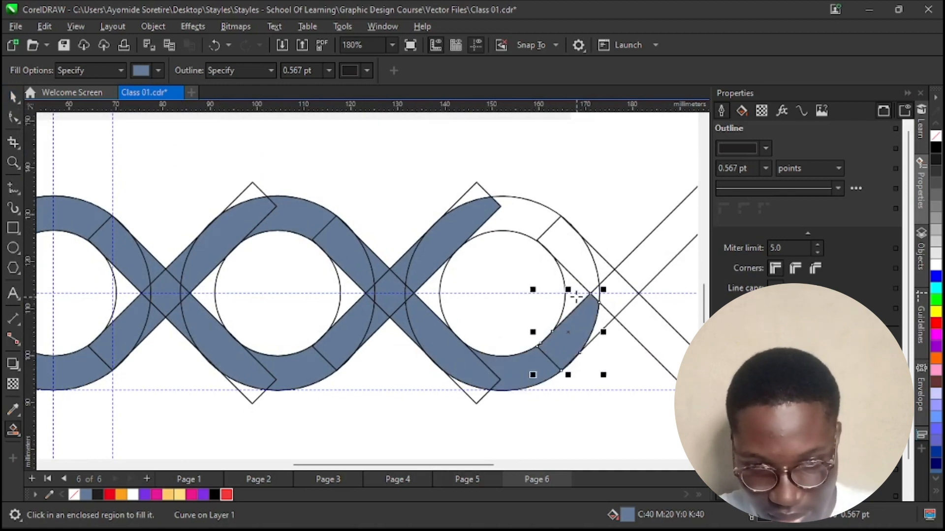
left_click(583, 296)
left_click(568, 246)
left_click(519, 218)
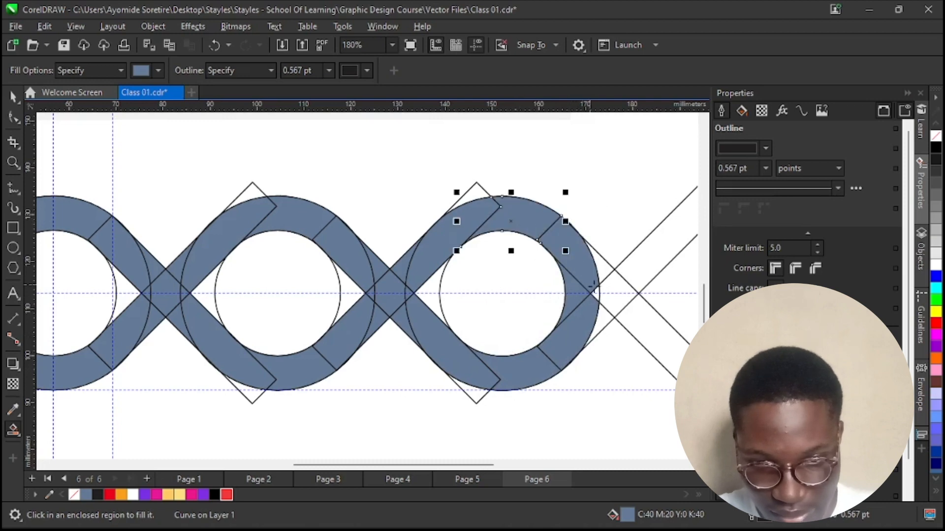
left_click(594, 293)
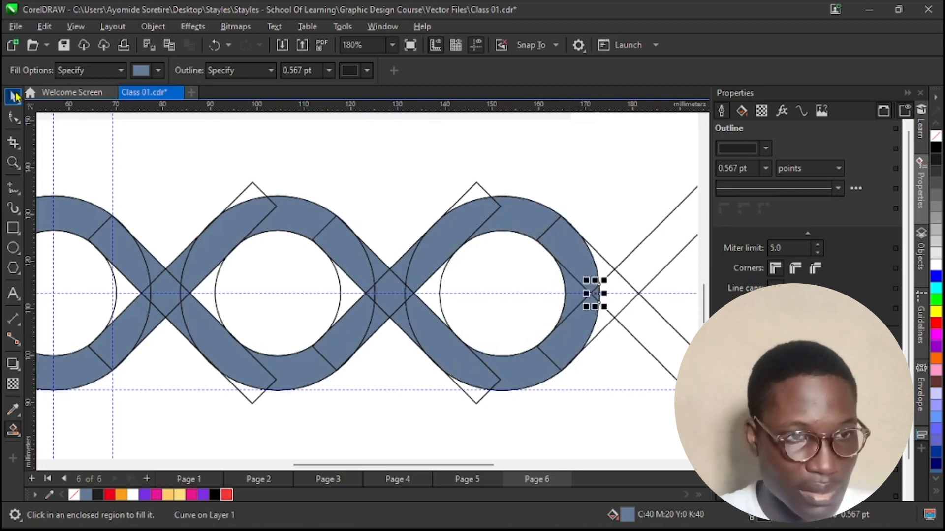
Step: Select the grouped construction outlines and move them below the filled shapes to about X 116.8 mm, Y 31.5 mm
left_click(14, 97)
scroll(311, 247, "down", 3)
scroll(419, 263, "up", 1)
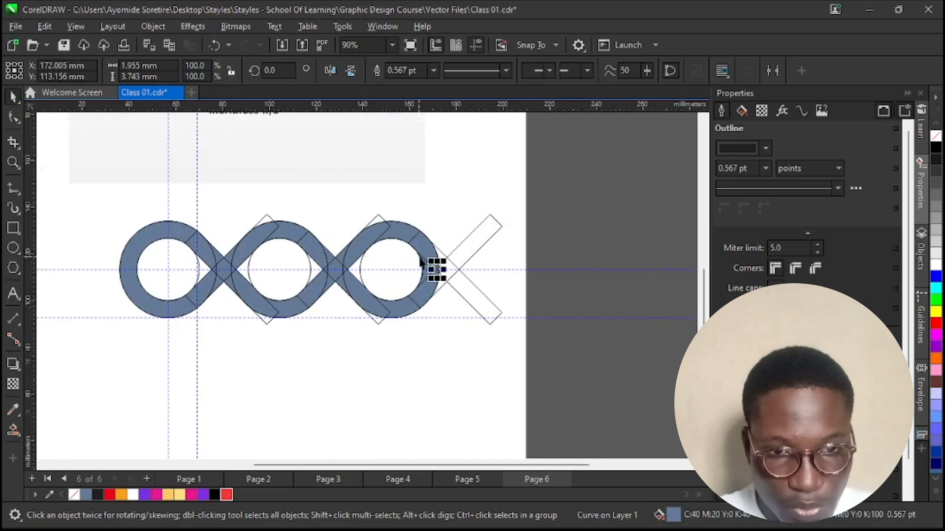
scroll(444, 262, "up", 1)
left_click(467, 237)
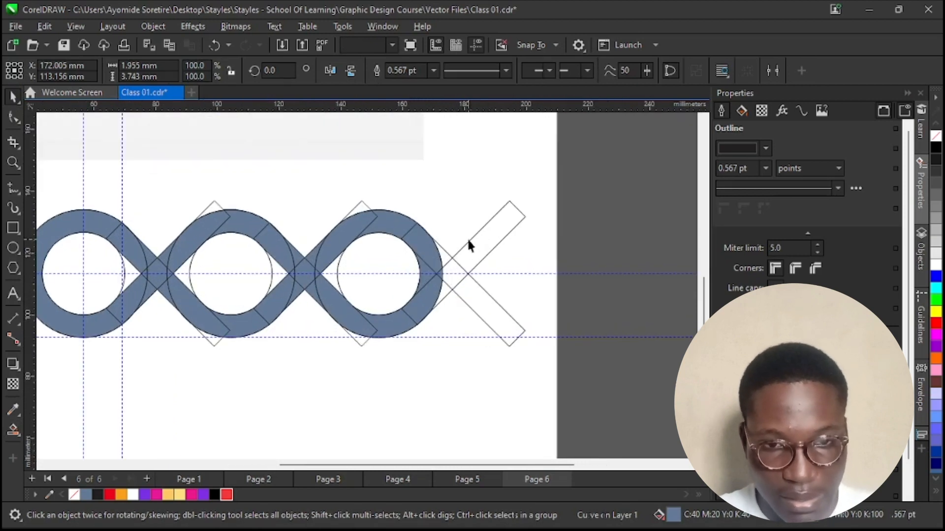
left_click(484, 241)
scroll(484, 241, "down", 3)
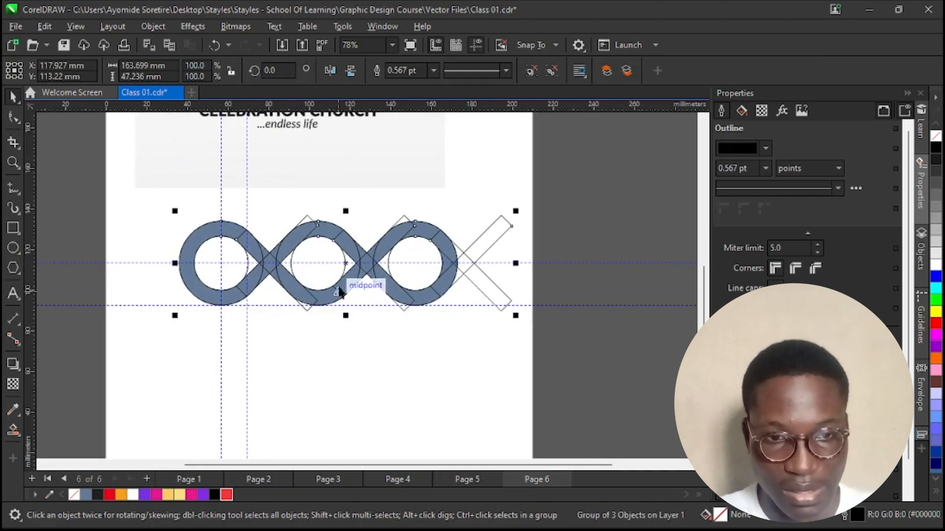
left_click_drag(344, 262, 342, 431)
Step: Compare the filled loops with the reference logo and select all the filled pieces to examine how they are divided
scroll(355, 275, "up", 1)
scroll(354, 271, "up", 1)
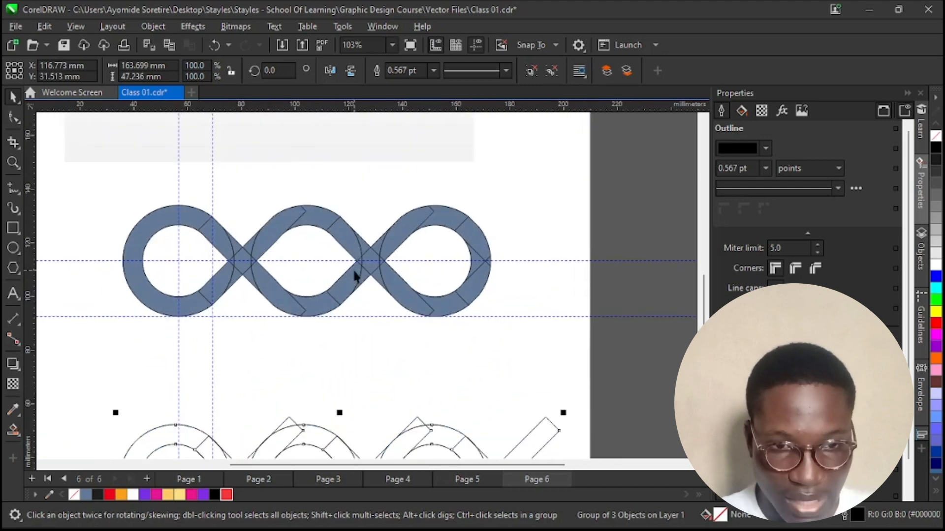
scroll(406, 356, "down", 5)
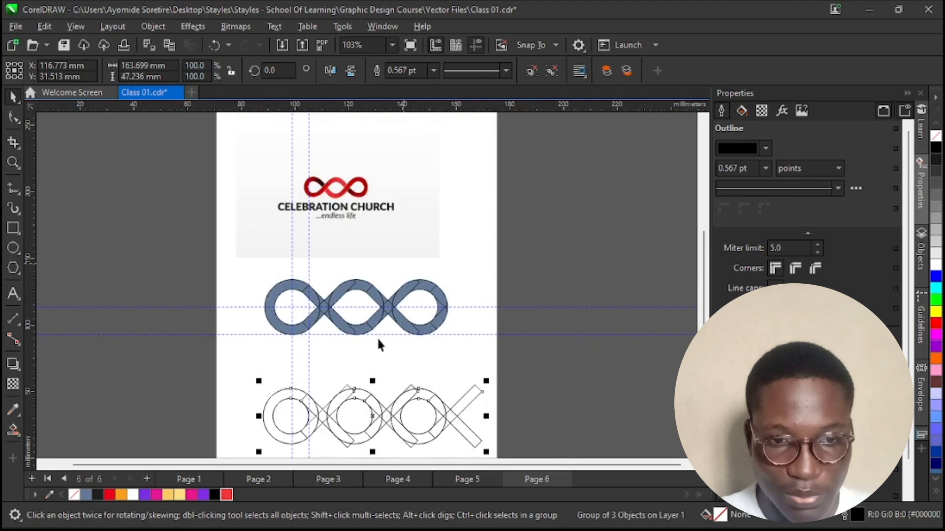
scroll(377, 337, "up", 3)
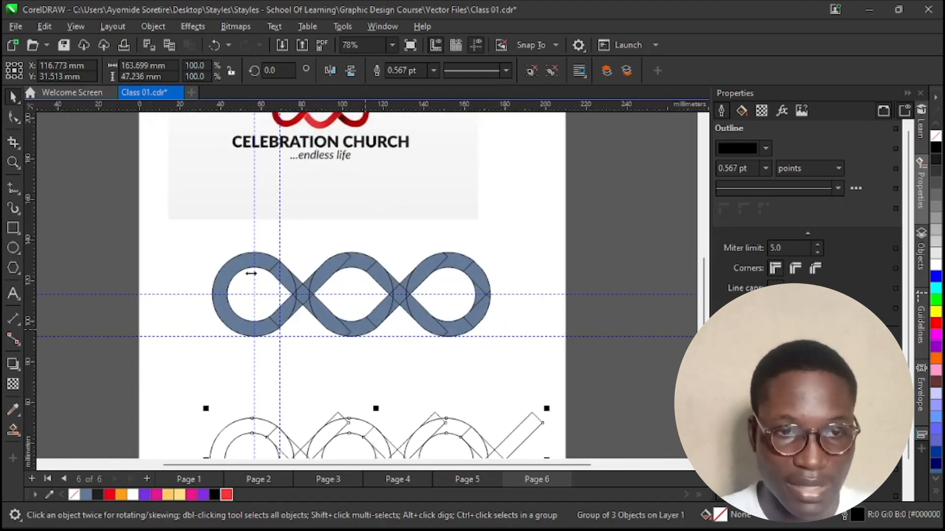
left_click_drag(160, 229, 528, 379)
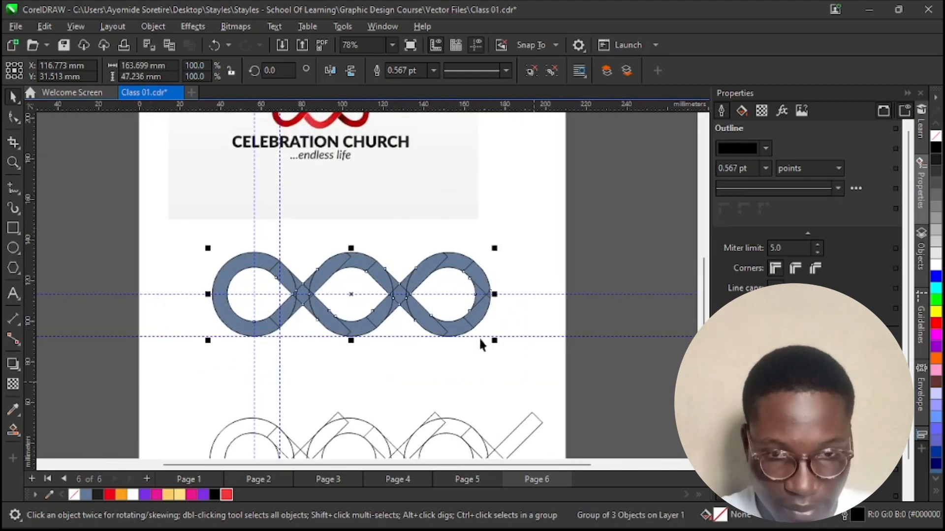
scroll(402, 299, "up", 1)
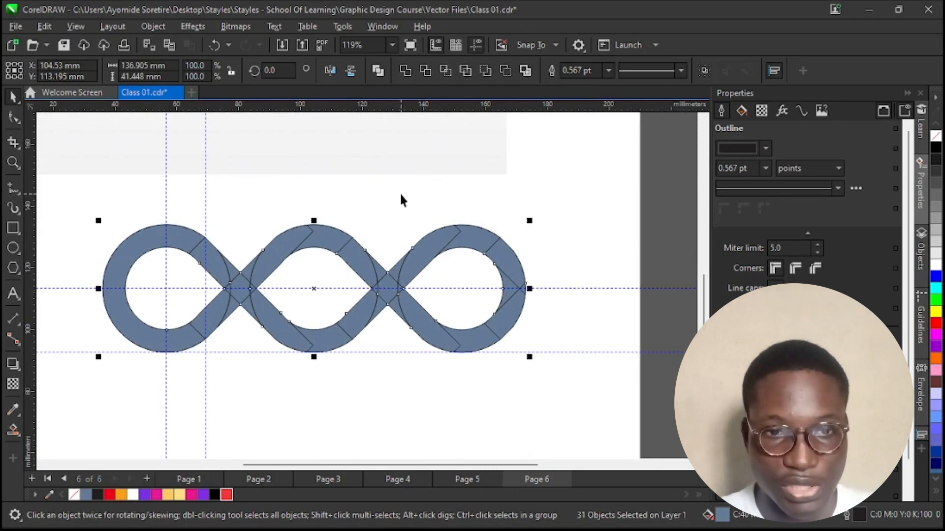
Step: Move the first ring's C-shaped piece out of the filled chain to about X 29.8 mm, Y 109.8 mm
left_click(173, 199)
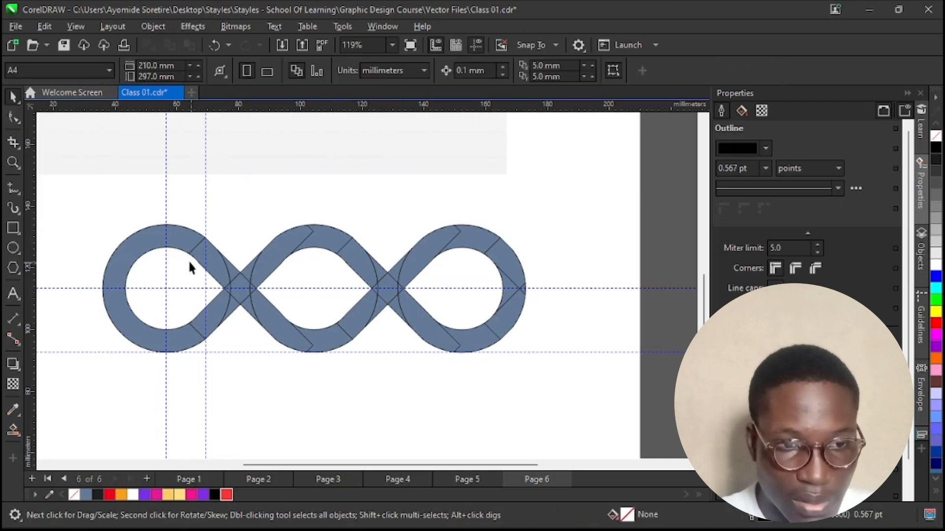
left_click(158, 234)
left_click_drag(154, 289, 83, 299)
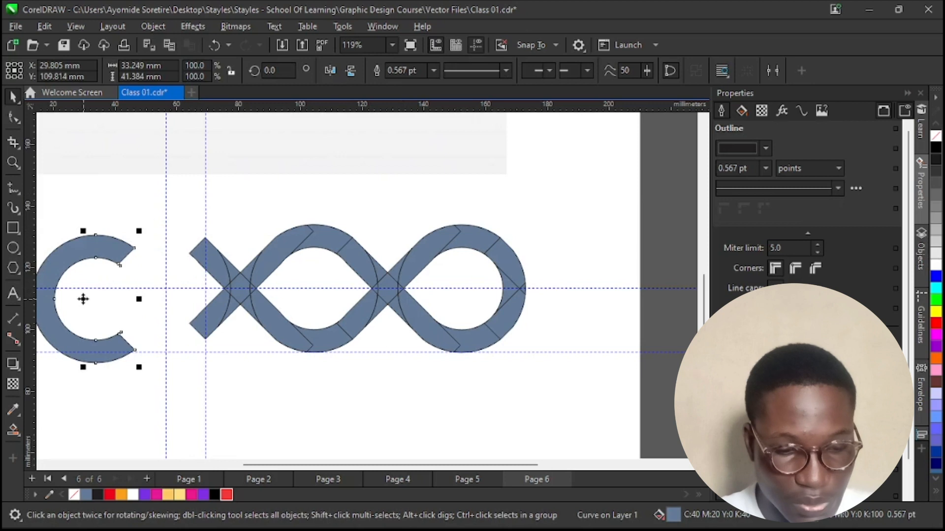
Step: Undo the C-shaped piece's move and weld all the filled loop pieces into one single curve
key("ctrl+z")
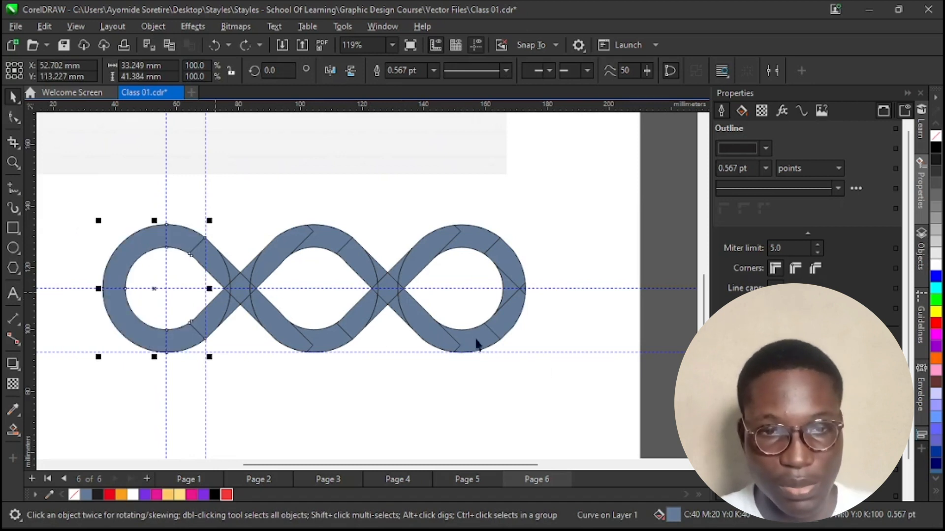
left_click_drag(68, 195, 614, 425)
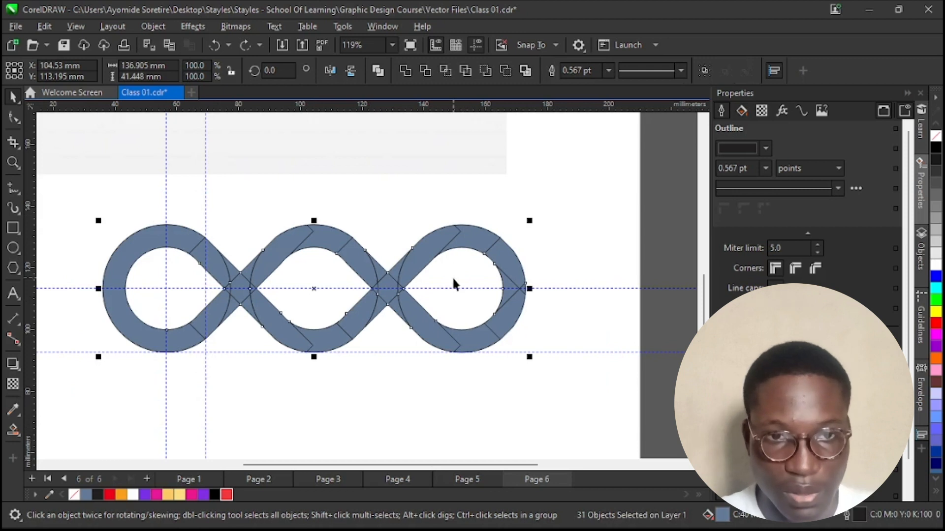
left_click(406, 70)
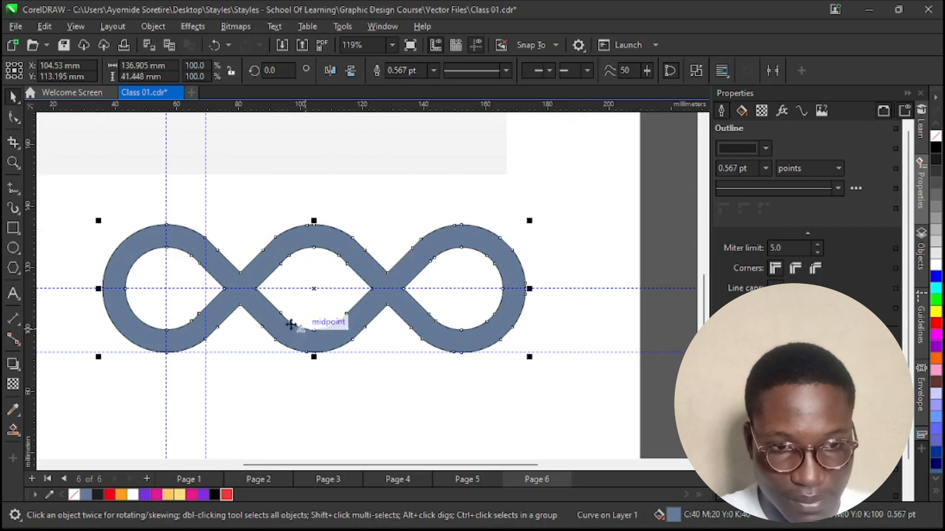
Step: Delete the extra nodes on the first loop's upper and lower strands just before the first crossing to smooth them
scroll(261, 320, "up", 1)
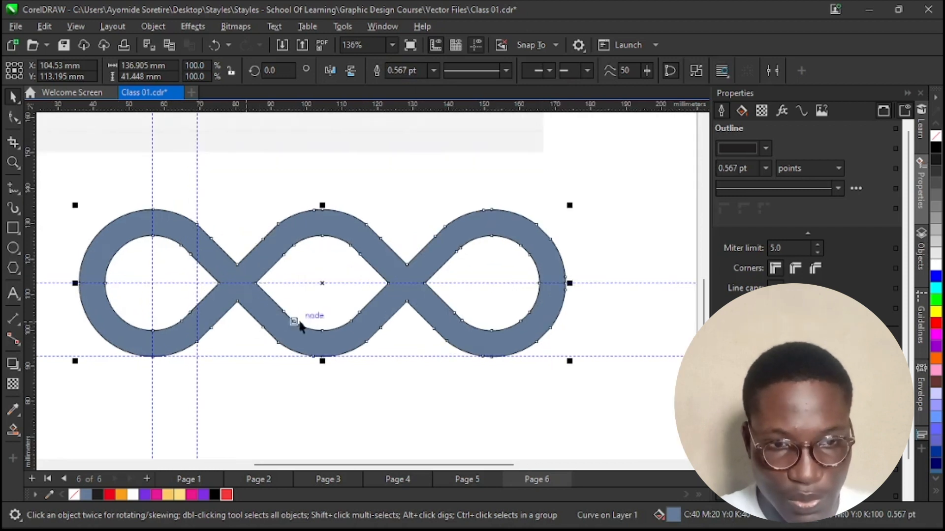
scroll(247, 252, "up", 1)
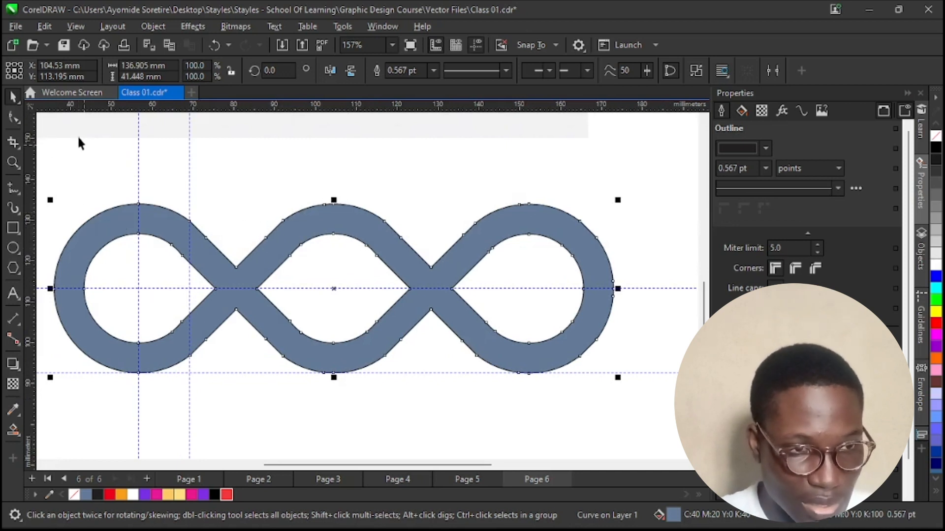
left_click(13, 118)
scroll(160, 244, "up", 2)
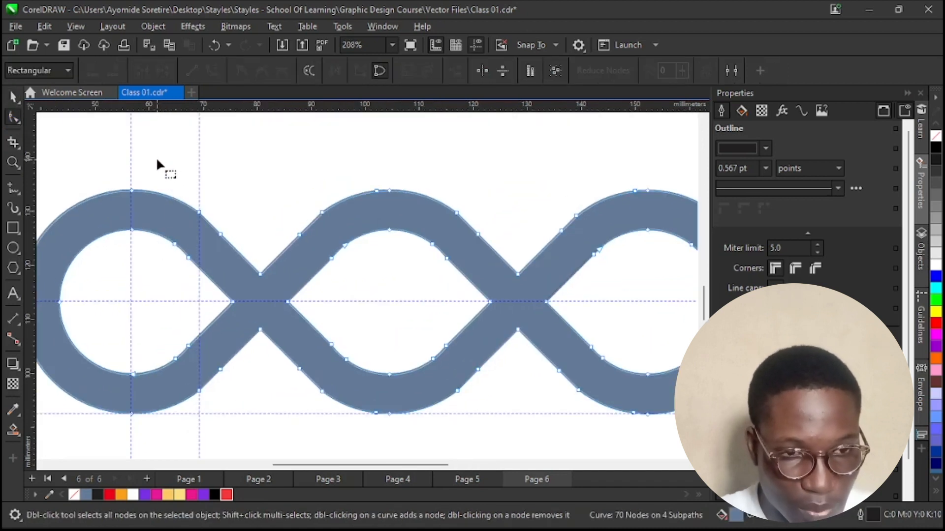
left_click_drag(157, 160, 230, 281)
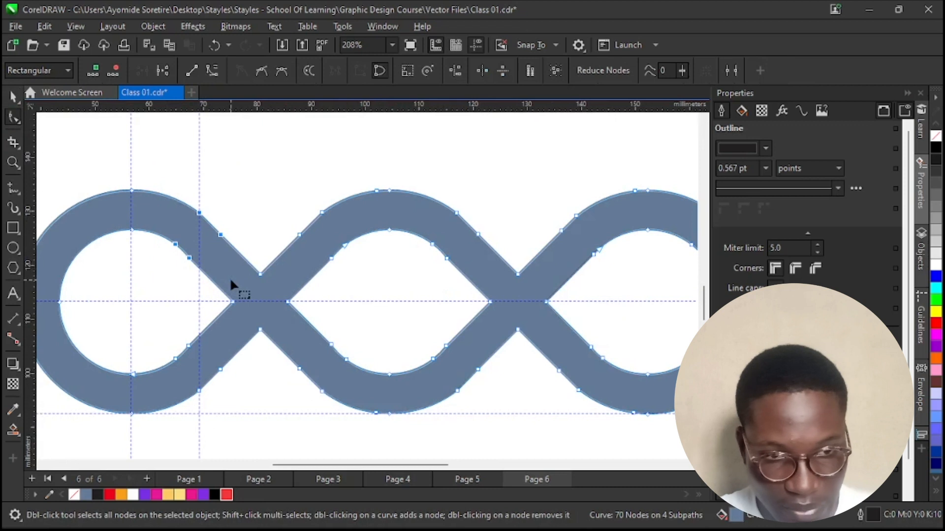
key("Delete")
left_click_drag(215, 396, 231, 413)
key("Delete")
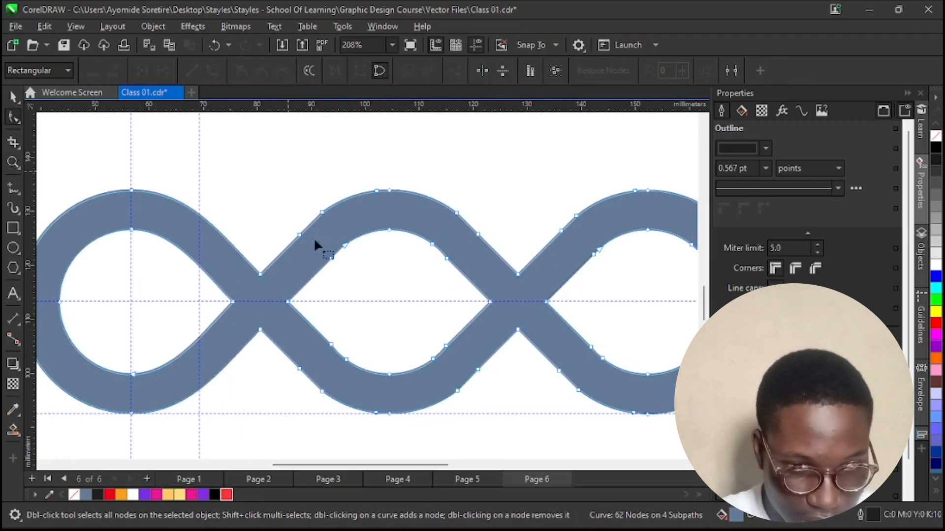
Step: Delete the extra nodes on all four slopes of the middle loop, keeping the nodes at its peaks and at both crossings
left_click_drag(356, 290, 355, 286)
key("Delete")
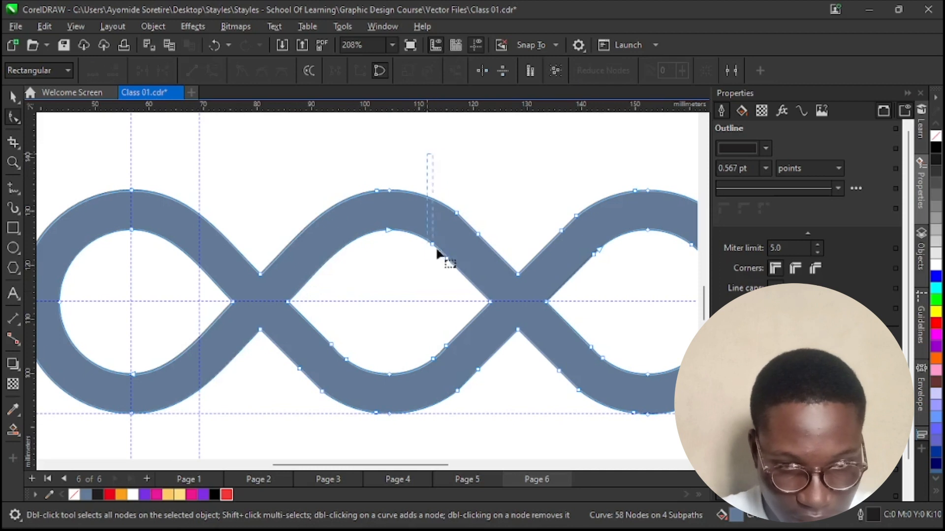
left_click_drag(475, 294, 480, 294)
key("Delete")
left_click_drag(420, 316, 483, 416)
key("Delete")
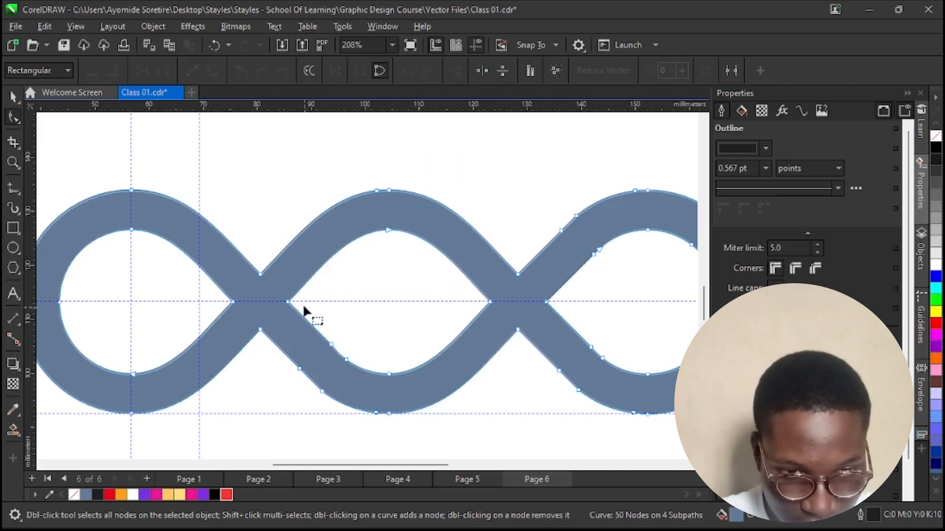
left_click_drag(346, 421, 346, 423)
key("Delete")
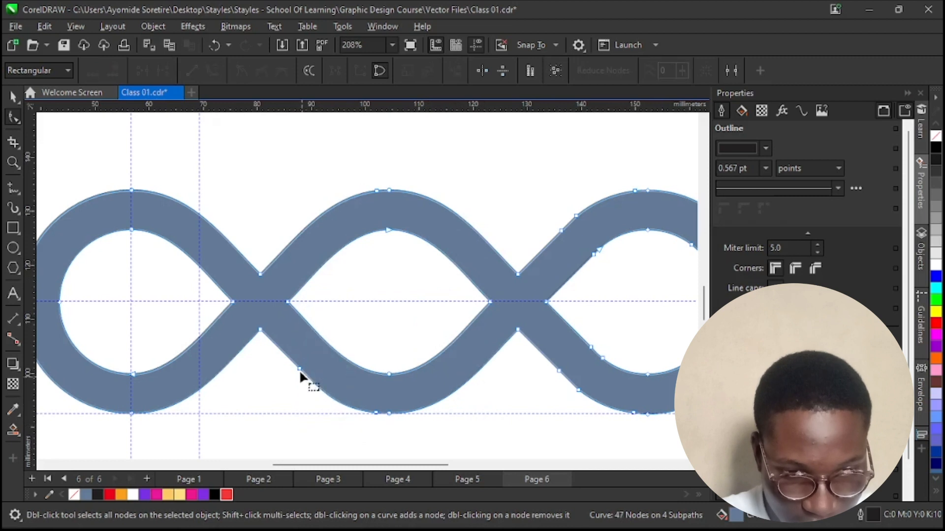
left_click(299, 369)
key("Delete")
Step: Delete the extra nodes around the third loop, on its slopes near the second crossing and along its rounded end
scroll(242, 369, "down", 1)
scroll(514, 291, "up", 1)
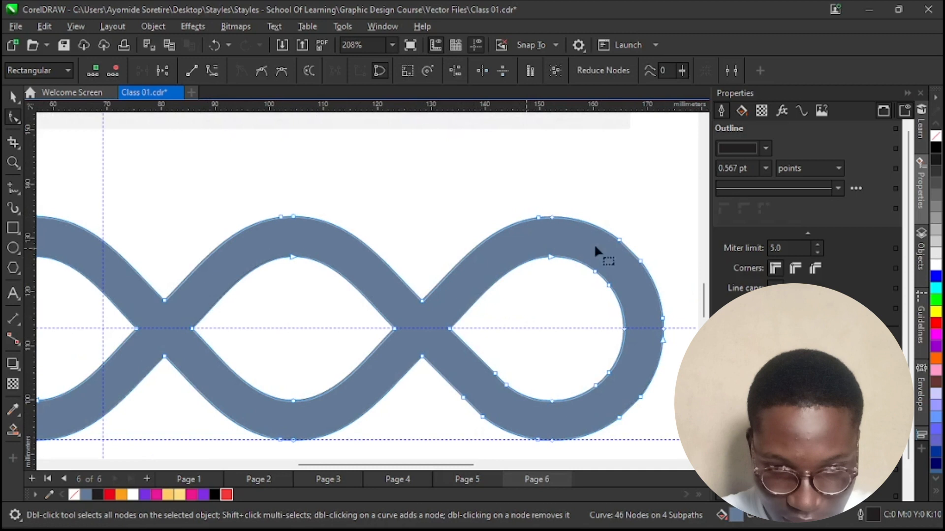
left_click(600, 202)
left_click_drag(656, 317, 640, 315)
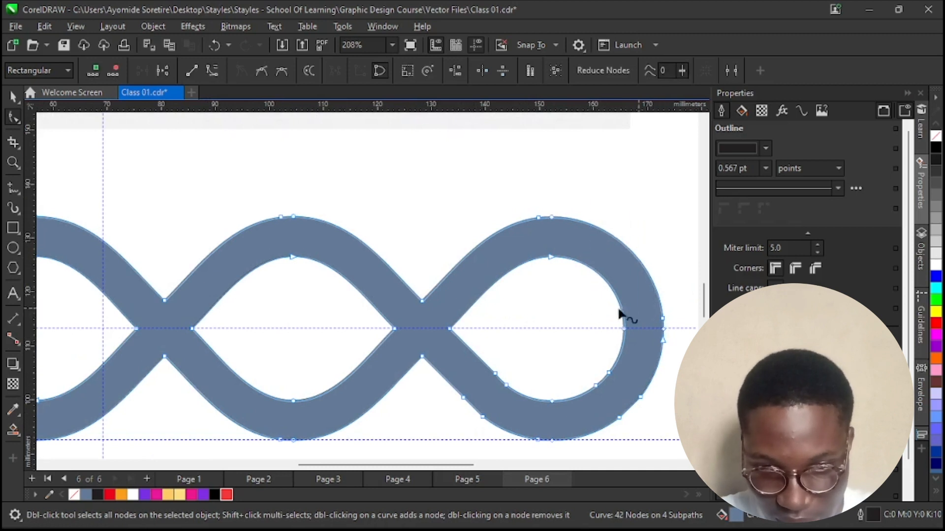
left_click_drag(657, 426, 661, 430)
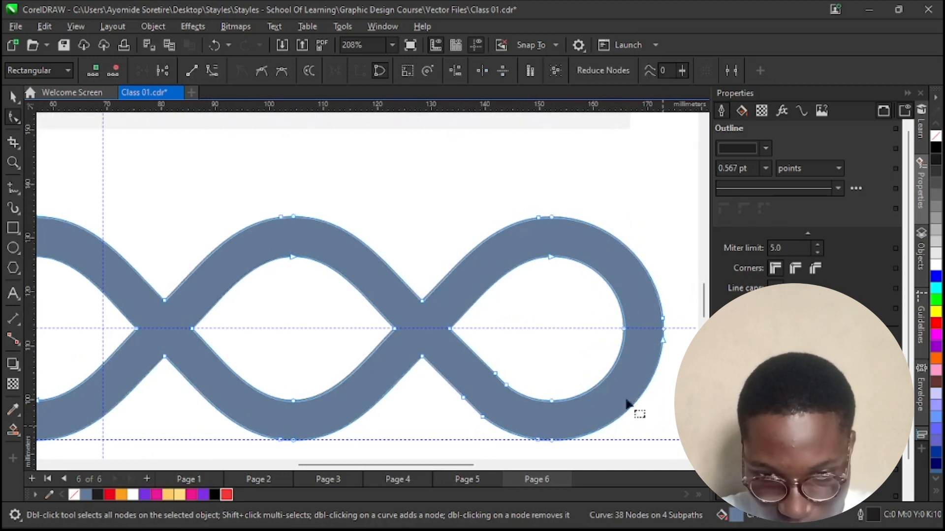
key("Delete")
left_click_drag(516, 439, 516, 439)
key("Delete")
left_click(464, 398)
key("Delete")
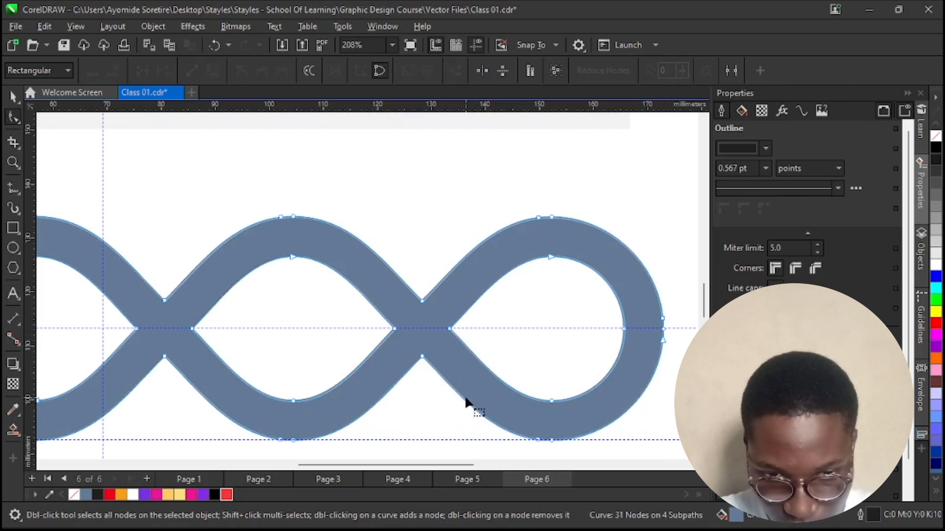
Step: Examine the smoothed loops at different magnifications and compare their shape with the reference logo
scroll(418, 355, "down", 2)
scroll(424, 359, "down", 1)
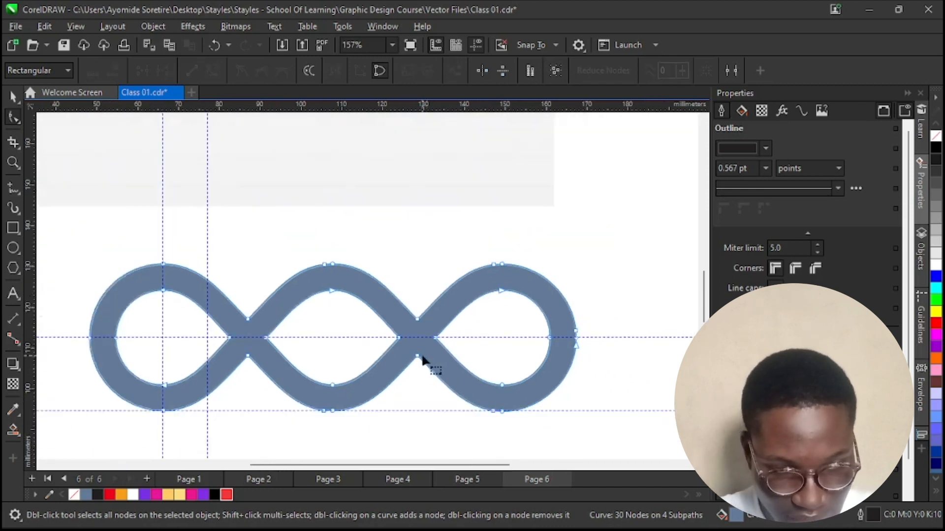
scroll(422, 359, "down", 1)
scroll(523, 374, "up", 2)
scroll(531, 377, "down", 2)
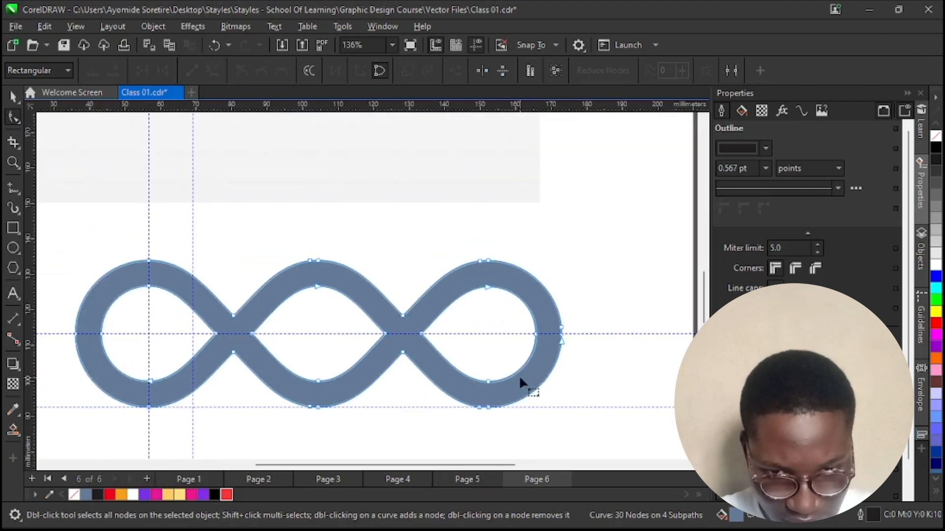
scroll(520, 379, "up", 5)
scroll(558, 314, "down", 3)
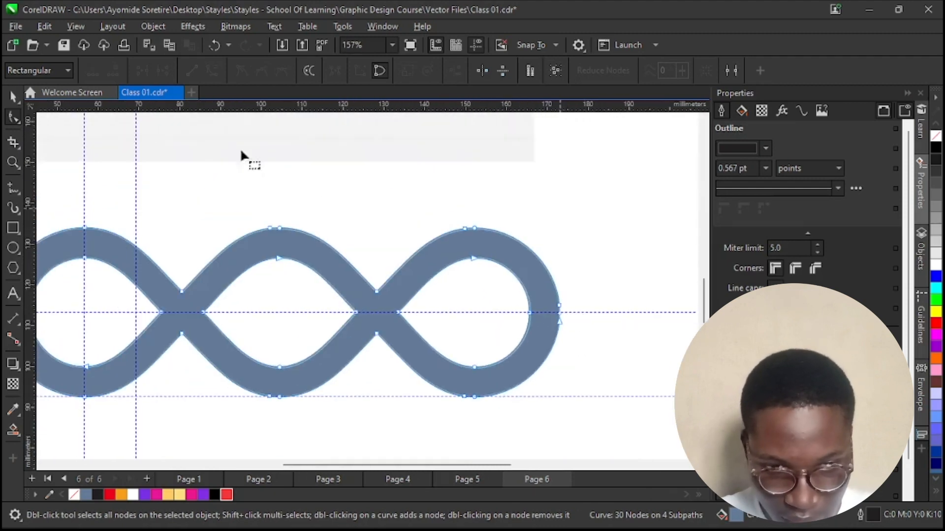
left_click(13, 97)
scroll(311, 339, "down", 5)
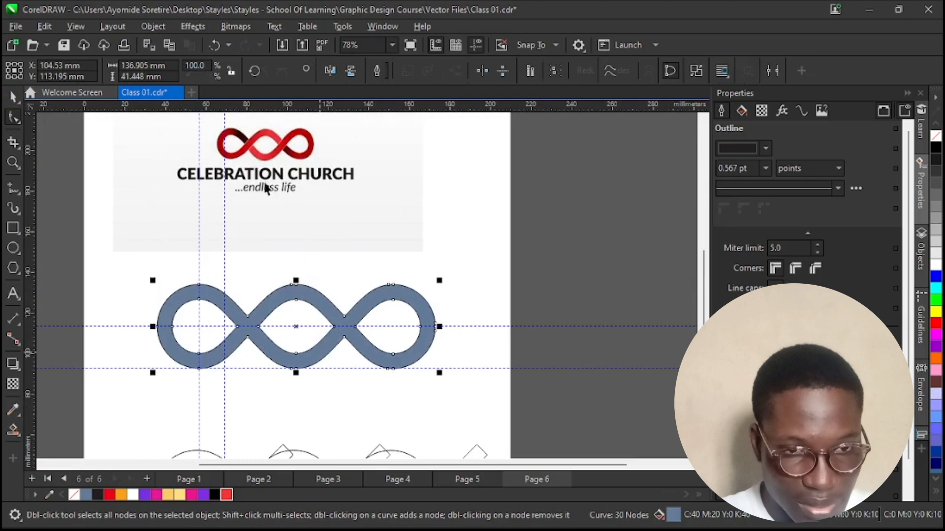
Step: Sample the bright red from the lower strand of the reference logo's middle loop into the document palette
scroll(268, 118, "up", 6)
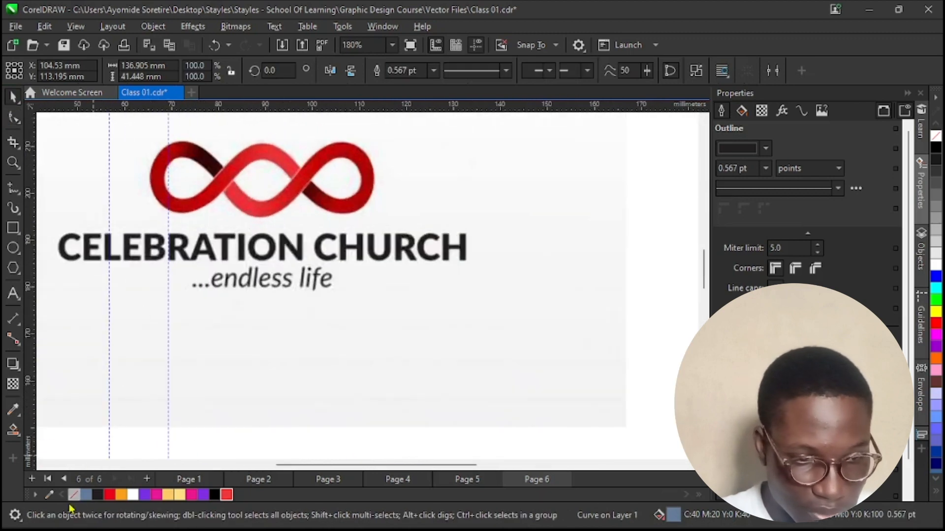
left_click(50, 494)
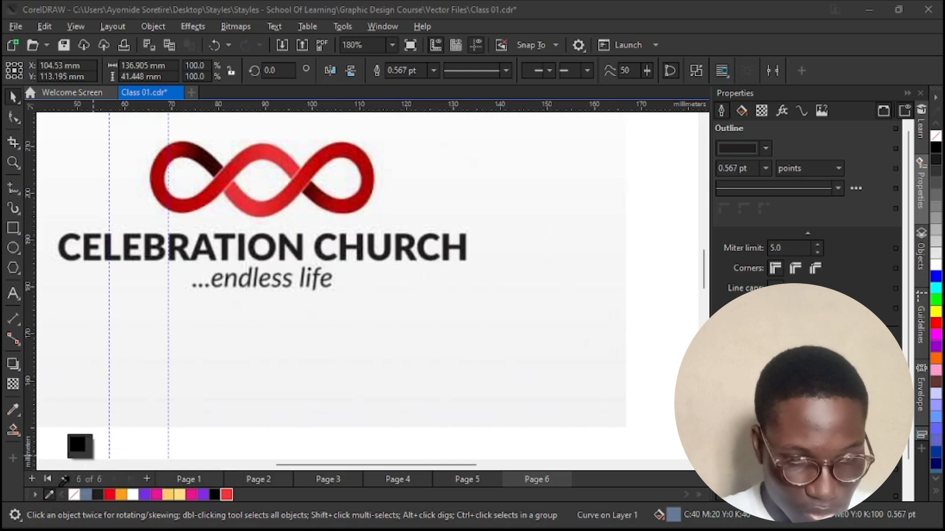
left_click(281, 201)
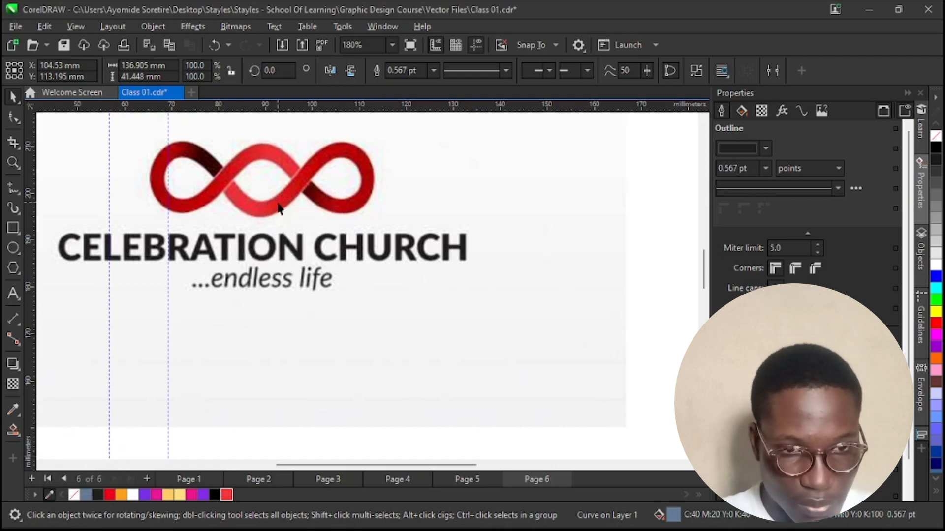
Step: Remove the outline from the welded loops and fill them with the sampled red, R228 G40 B36
scroll(279, 202, "down", 4)
scroll(295, 353, "up", 3)
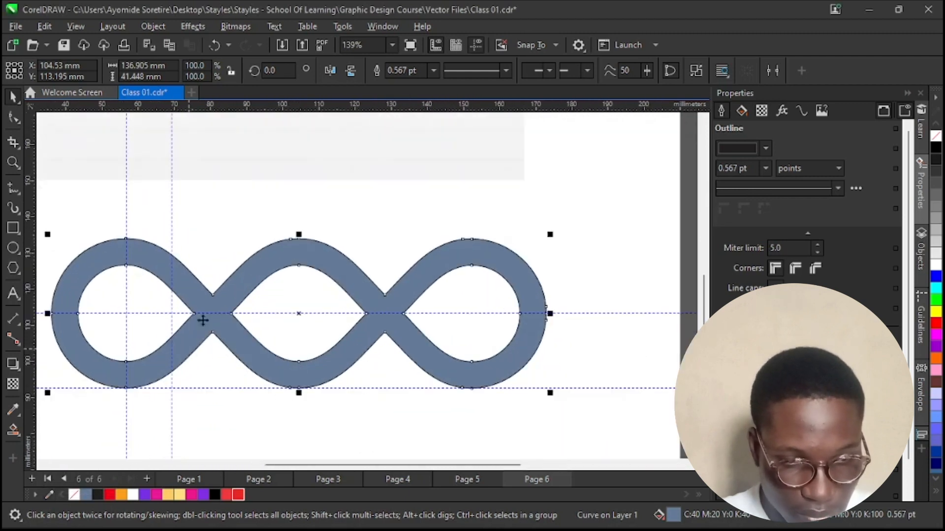
right_click(74, 495)
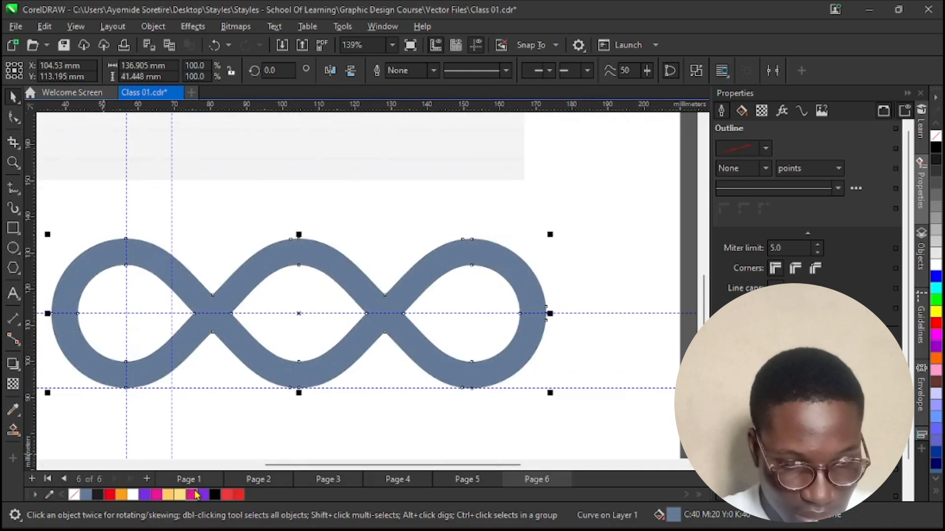
left_click(239, 495)
Step: Compare the red loops with the reference logo, examining where its dark shading falls near the crossings
scroll(313, 384, "down", 2)
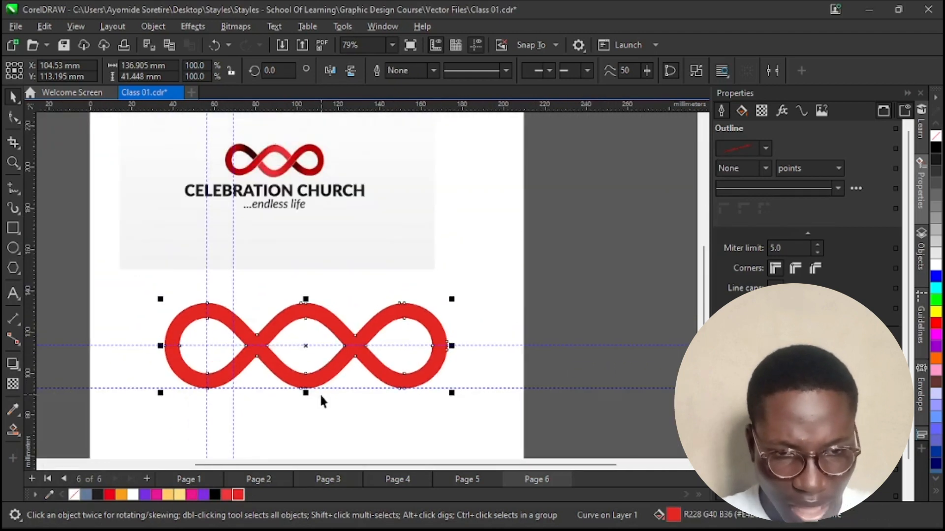
scroll(293, 363, "up", 1)
scroll(290, 393, "down", 1)
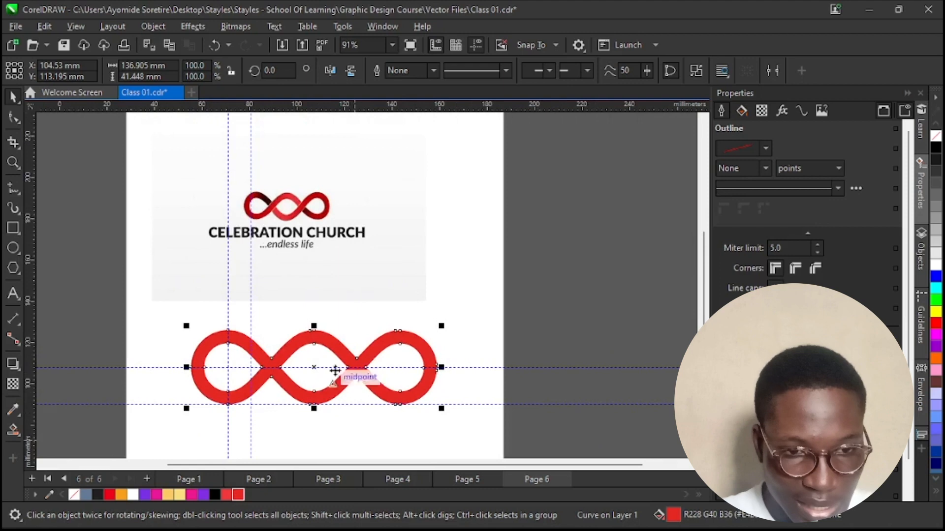
scroll(278, 368, "up", 1)
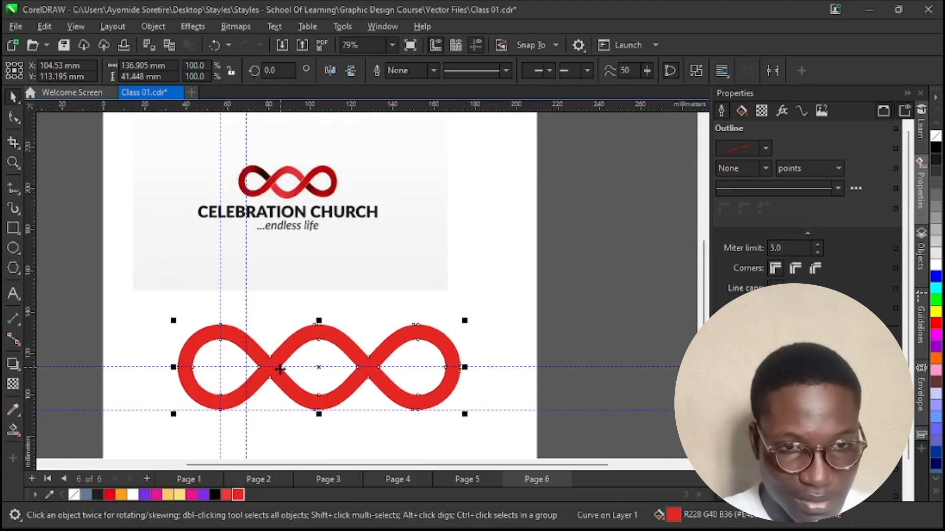
scroll(253, 156, "up", 2)
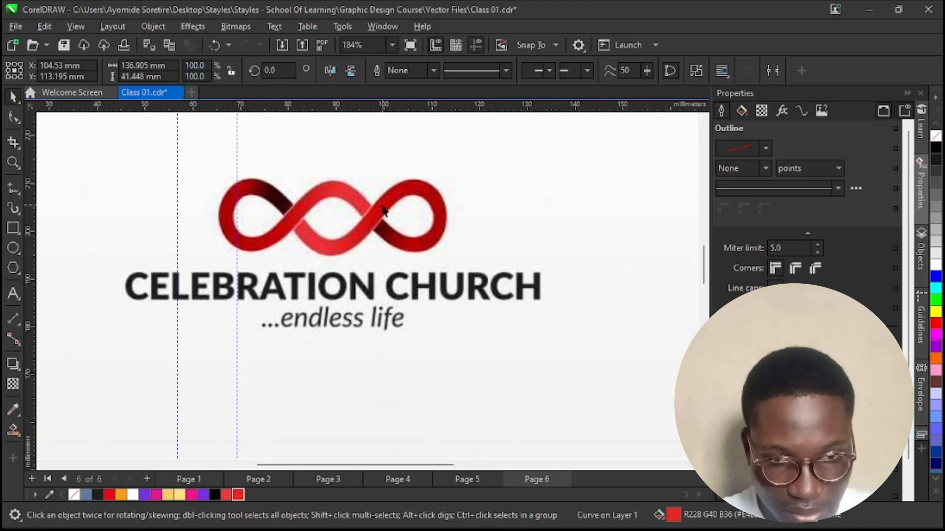
scroll(341, 207, "down", 2)
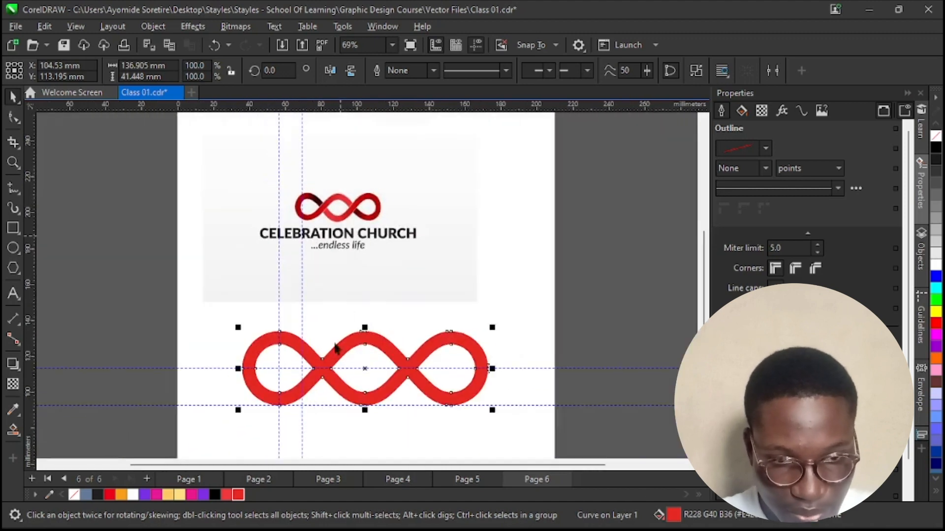
scroll(330, 355, "up", 2)
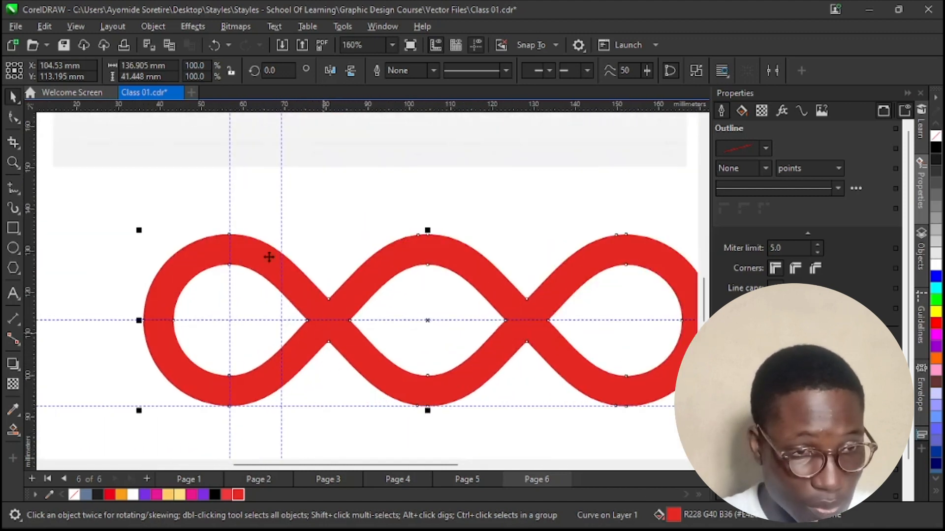
Step: Draw a closed four-sided Pen outline, about 14 by 13.2 mm, over the upper strand just left of the left crossing
left_click(19, 199)
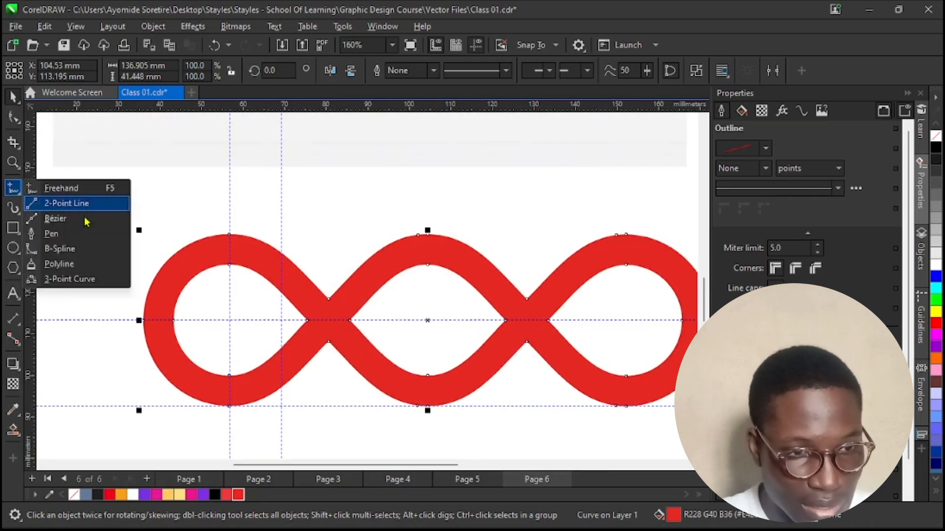
left_click(52, 235)
scroll(329, 325, "up", 2)
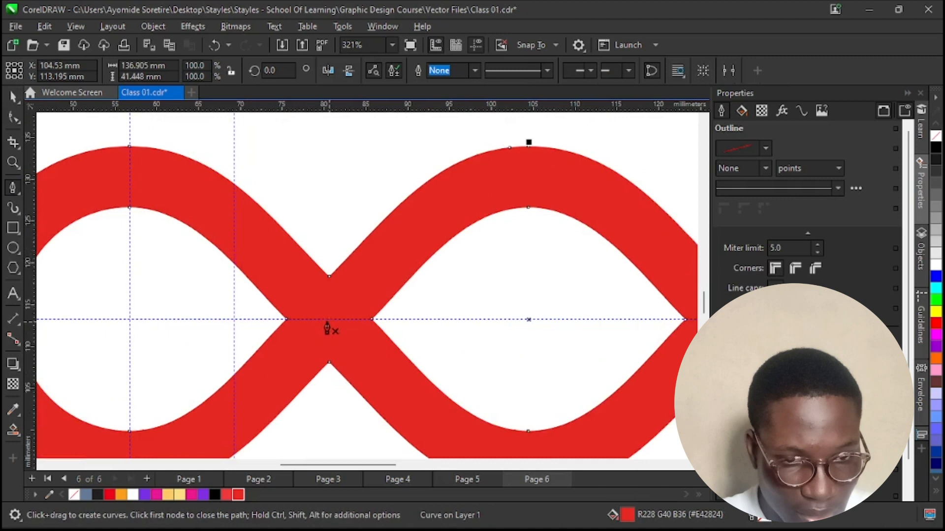
left_click(283, 315)
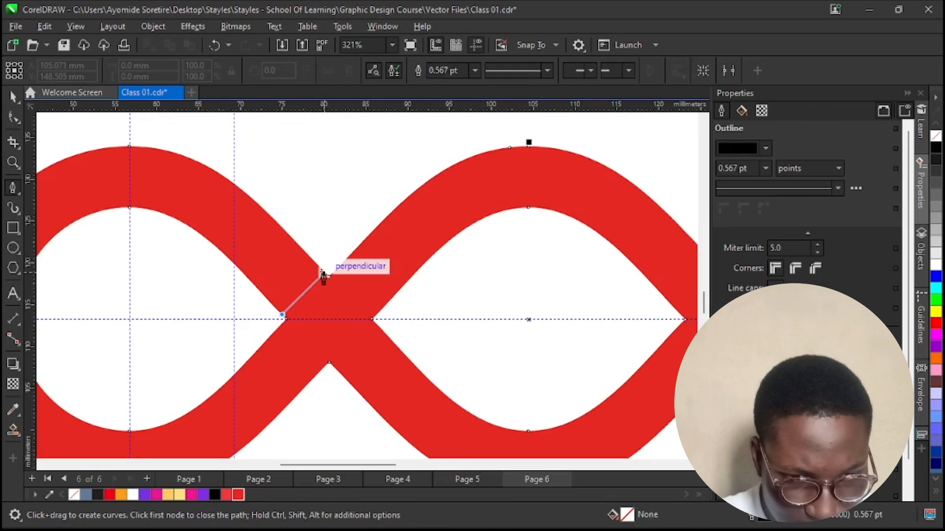
left_click(325, 271)
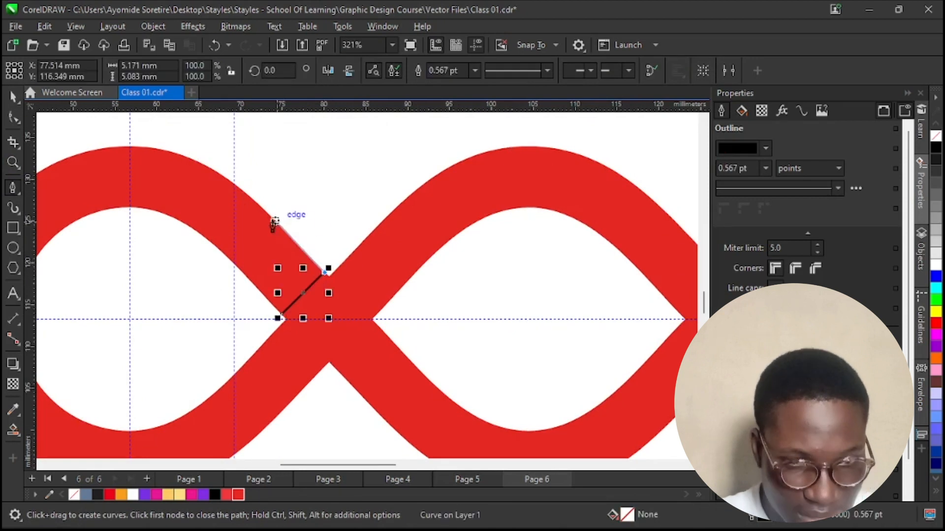
left_click(257, 203)
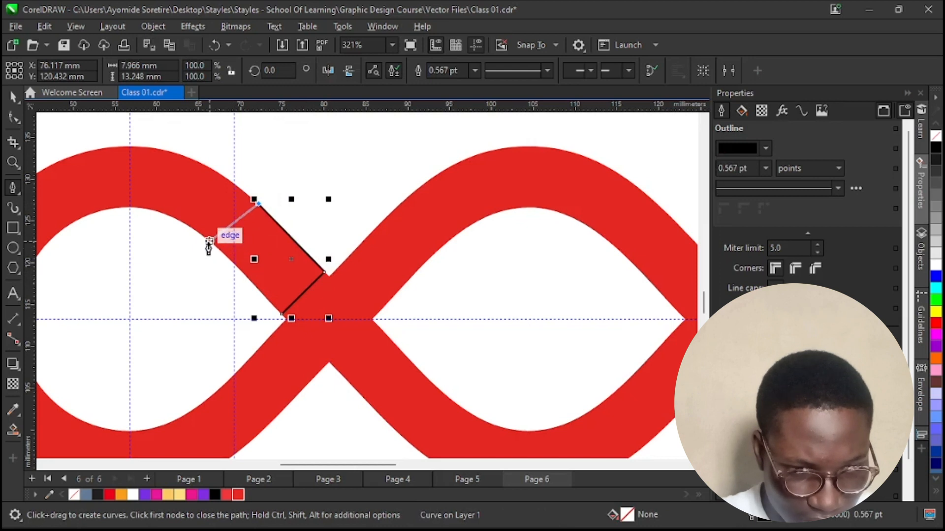
left_click(208, 241)
left_click(284, 315)
left_click(11, 99)
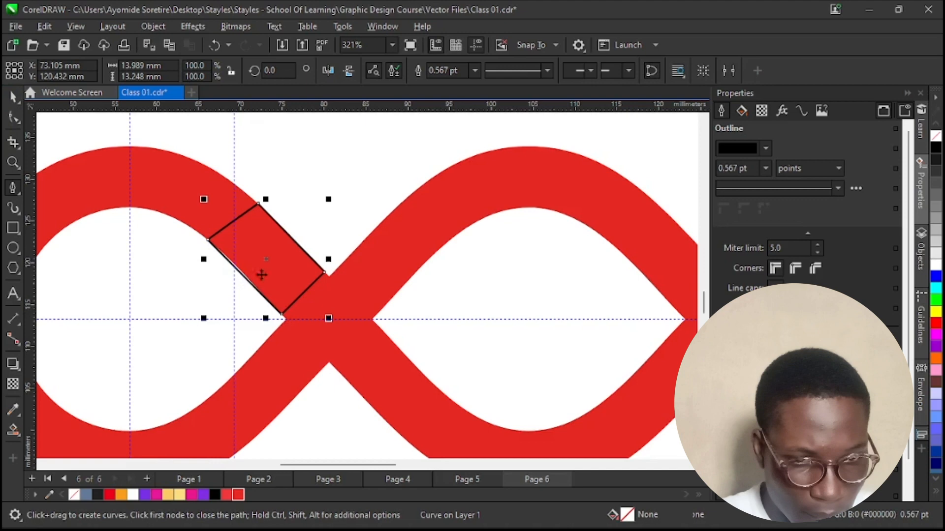
Step: Move the four-sided outline slightly so its lowest corner sits on the inner corner of the left crossing
scroll(308, 322, "up", 3)
left_click_drag(252, 308, 267, 326)
scroll(276, 305, "down", 2)
scroll(248, 246, "up", 3)
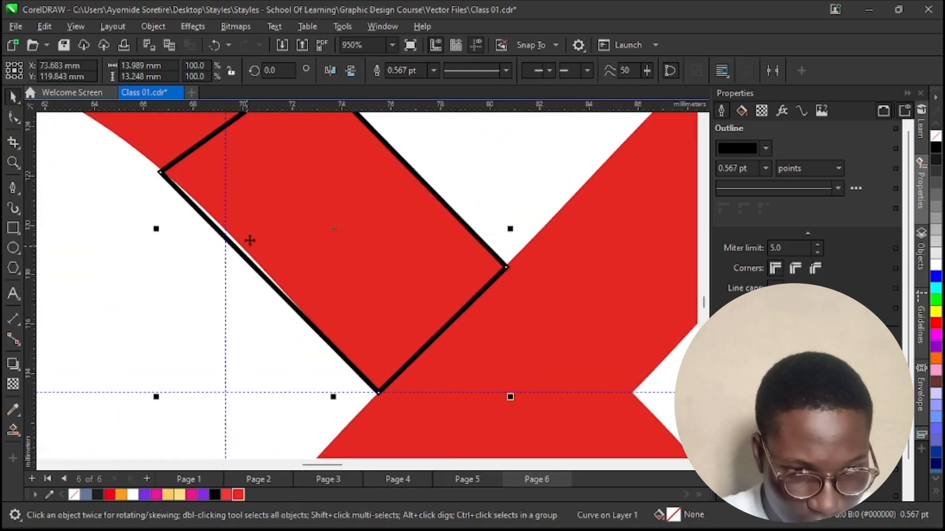
Step: Bend the outline's inner long edge into a curve that follows the inner edge of the red strand
key("F10")
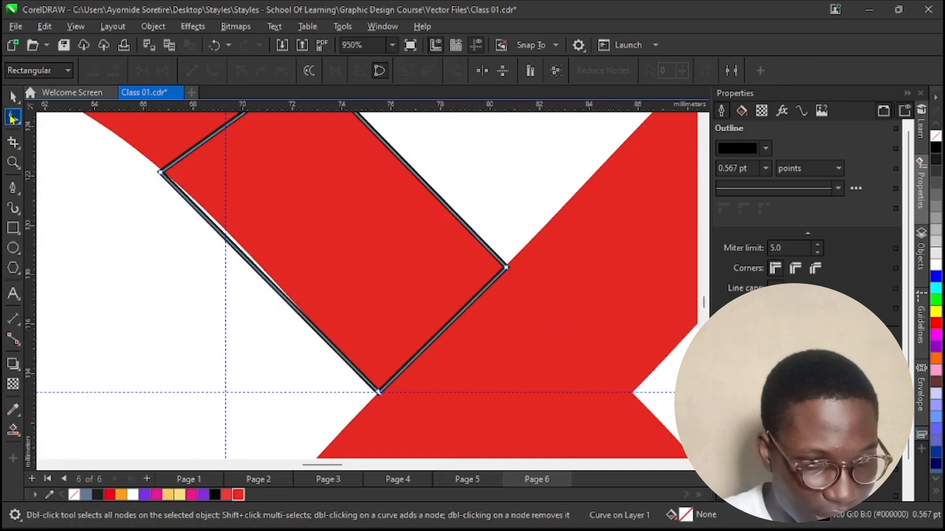
left_click(378, 392)
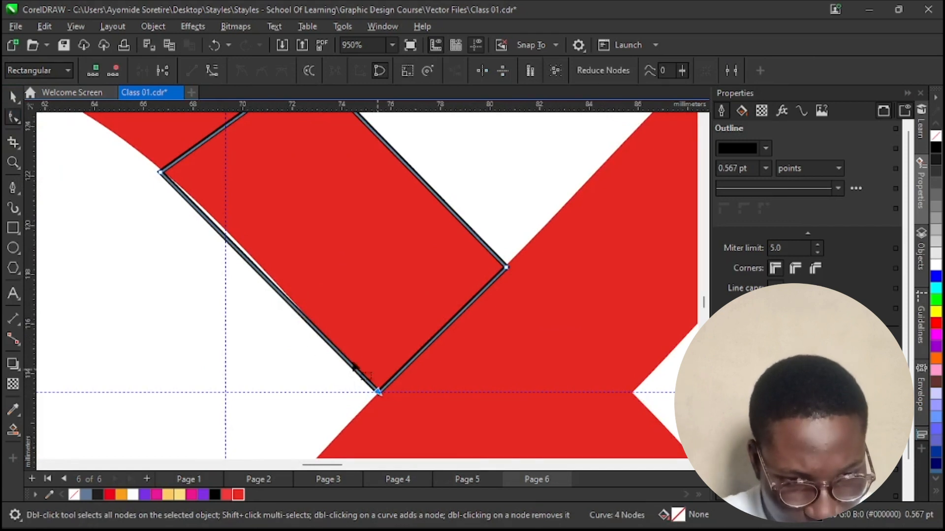
left_click(235, 248)
left_click_drag(235, 248, 245, 239)
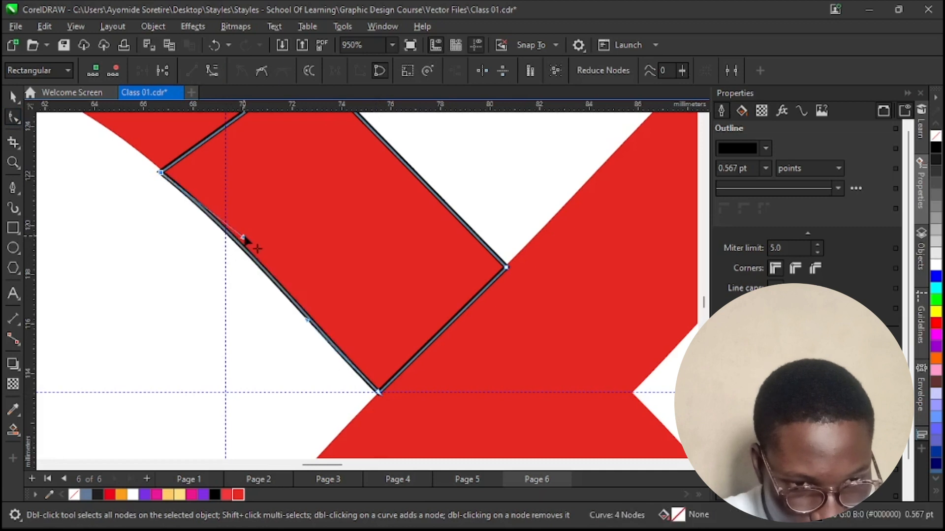
scroll(291, 325, "down", 3)
left_click(13, 96)
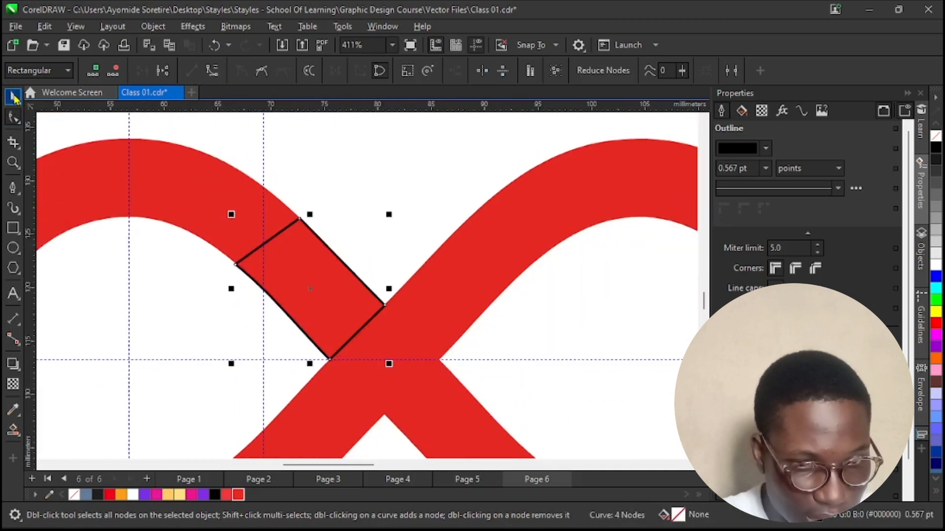
Step: Fill the strand section with black, remove its outline, and nudge it 0.1 mm horizontally toward the crossing
left_click(216, 495)
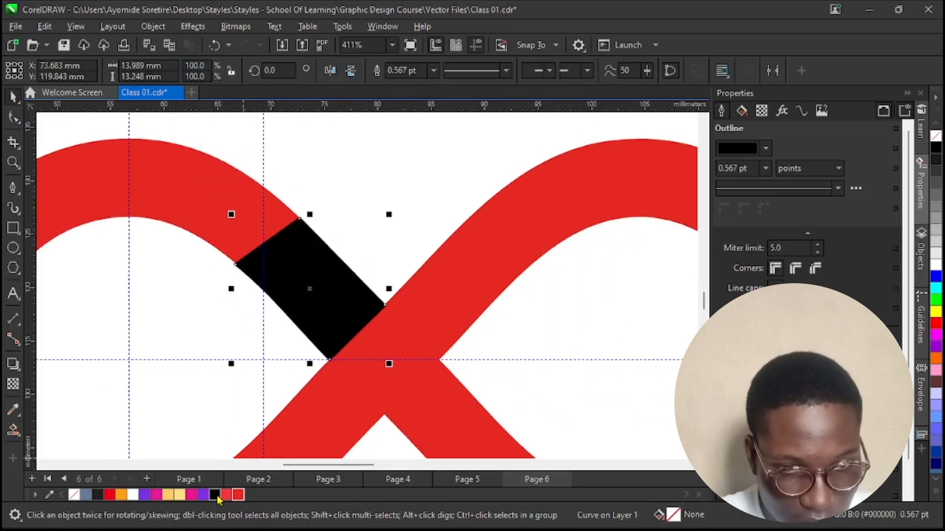
right_click(74, 495)
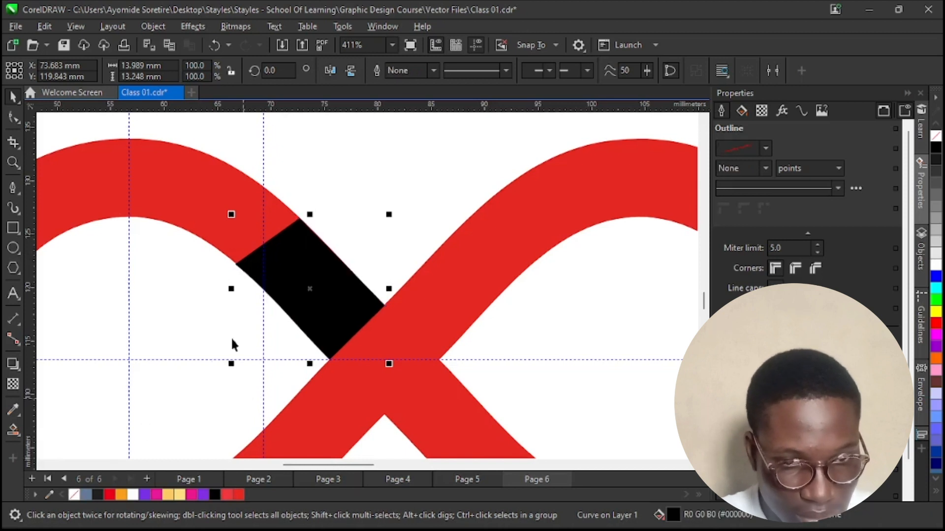
scroll(234, 345, "up", 1)
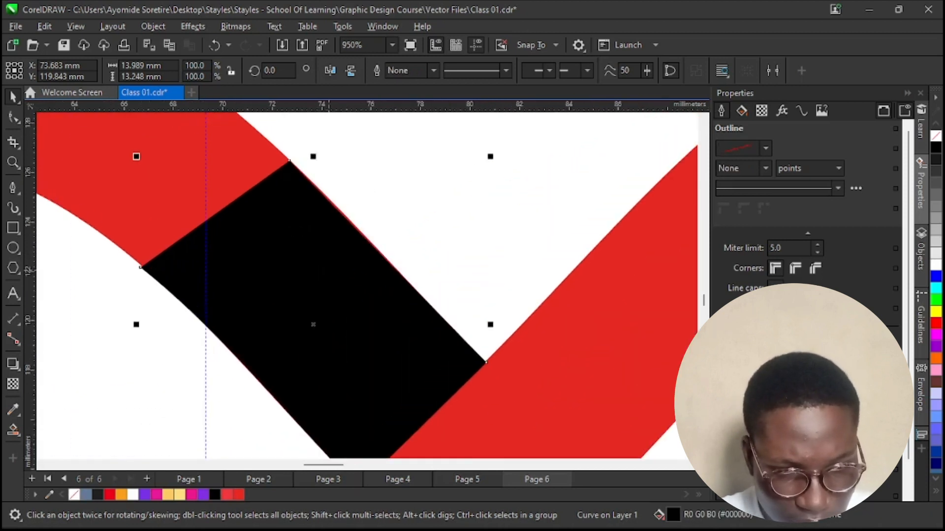
key("Right")
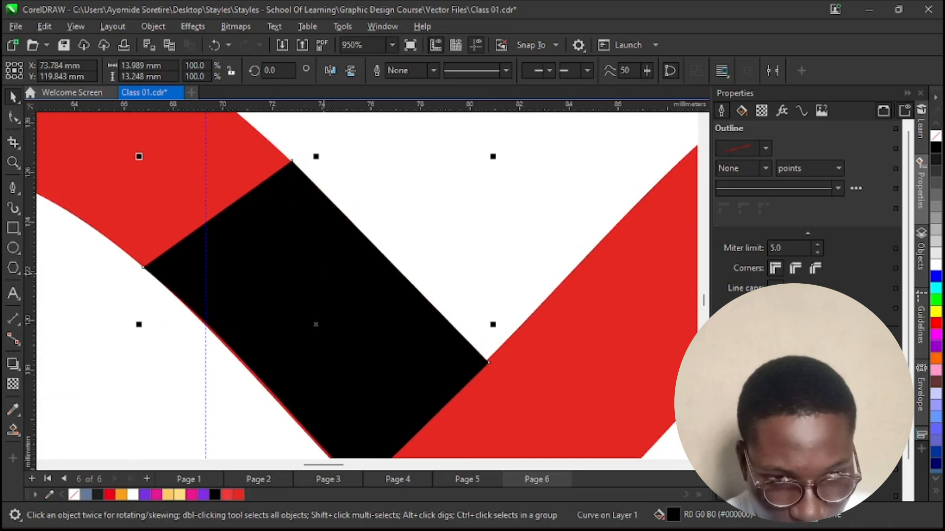
Step: Shift the black section's lowest corner node slightly outward to cover the red sliver along the strand's inner edge
scroll(273, 180, "down", 1)
scroll(298, 357, "up", 1)
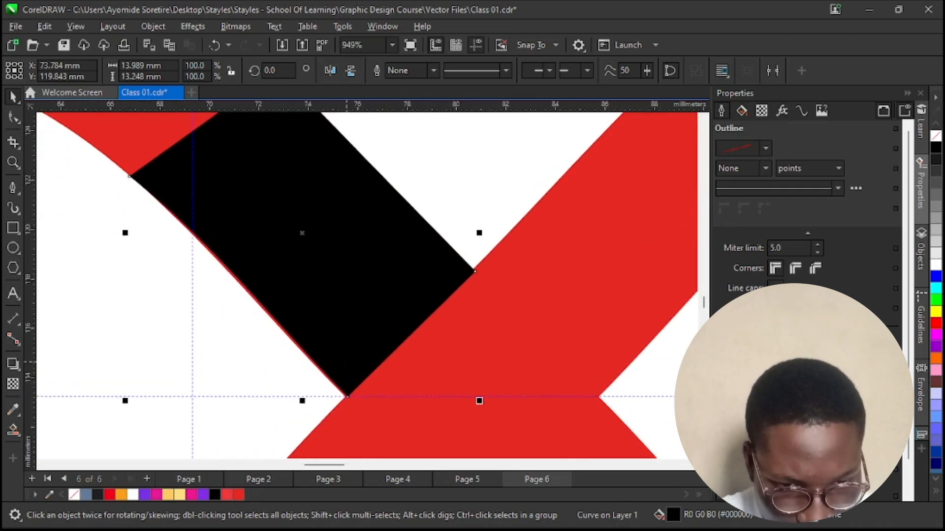
double_click(348, 362)
left_click_drag(347, 396, 345, 396)
scroll(235, 267, "down", 1)
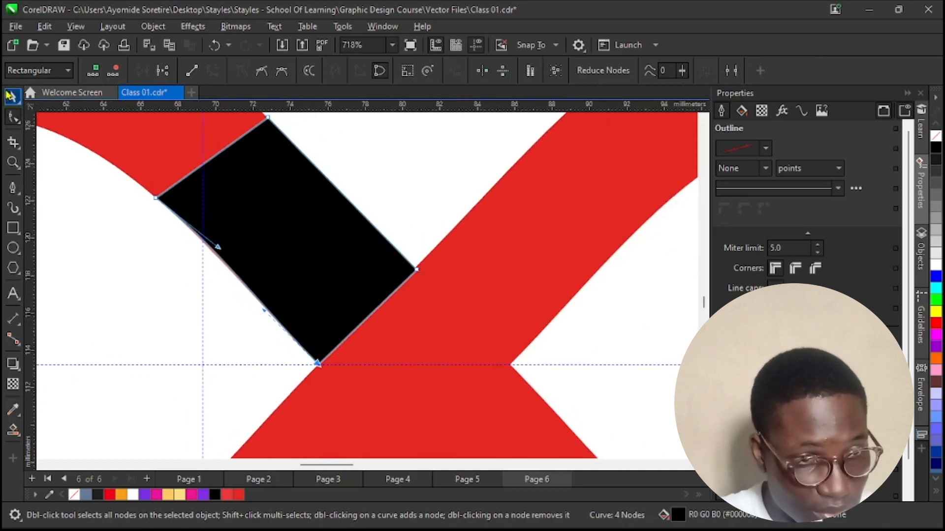
left_click(12, 96)
key("space")
scroll(319, 397, "down", 2)
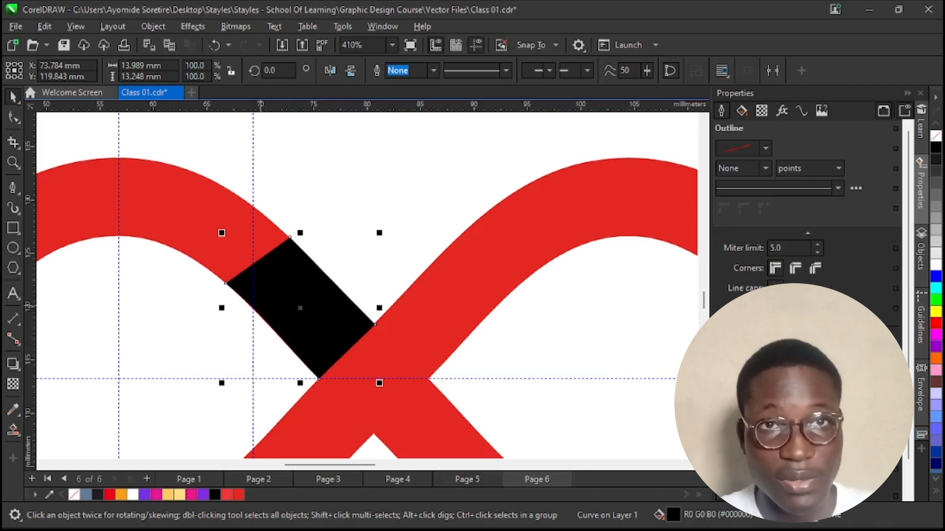
Step: Apply a linear fountain transparency to the black section, opaque at the crossing and fully transparent up the strand, at about 132.6°
left_click(13, 386)
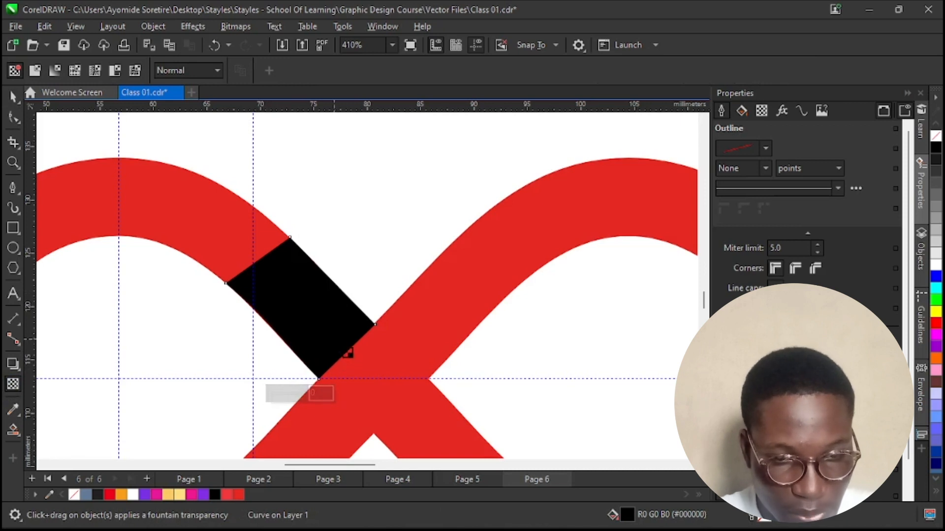
left_click_drag(334, 338, 275, 278)
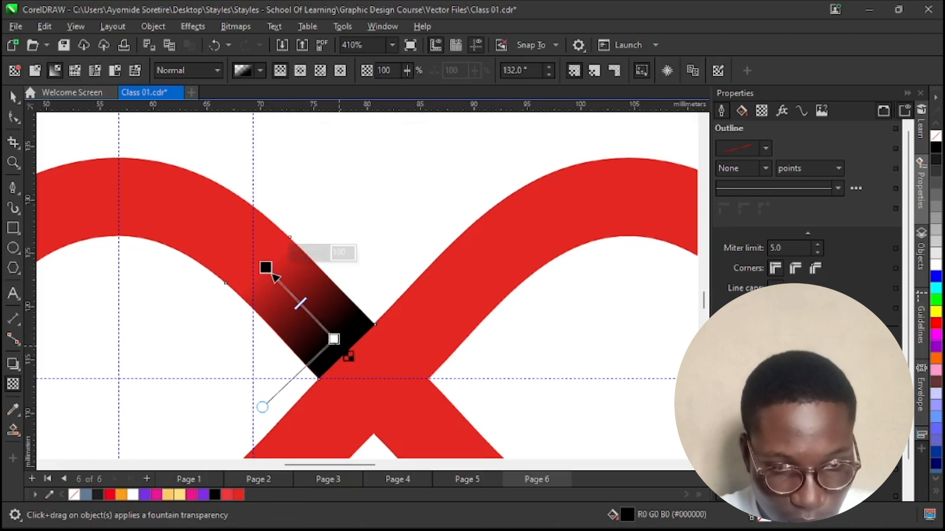
left_click_drag(272, 274, 265, 267)
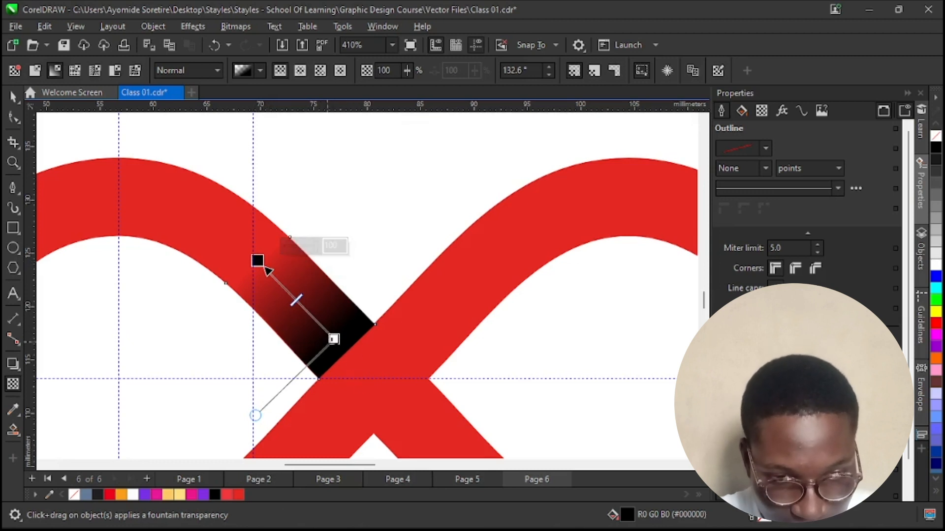
Step: Set the transparency at the crossing end of the shading gradient to 38%
left_click(334, 339)
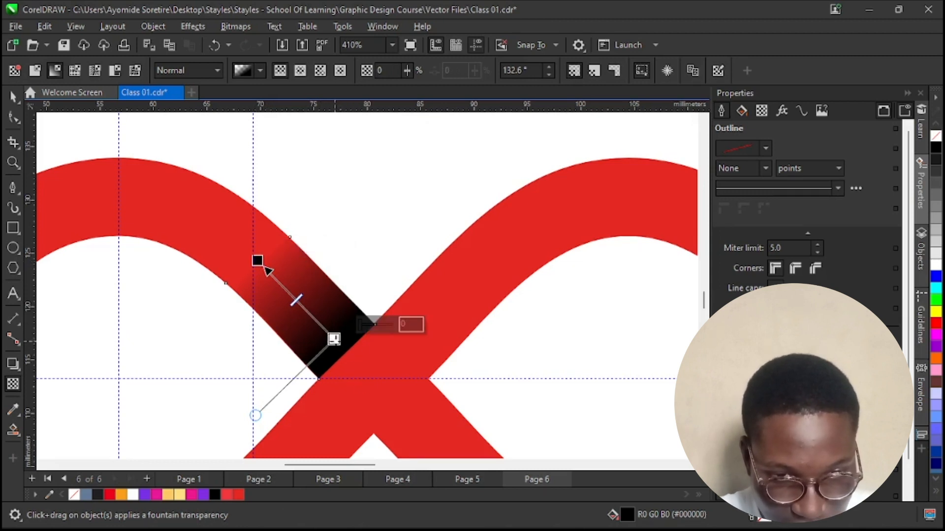
left_click_drag(364, 320, 364, 323)
left_click(375, 324)
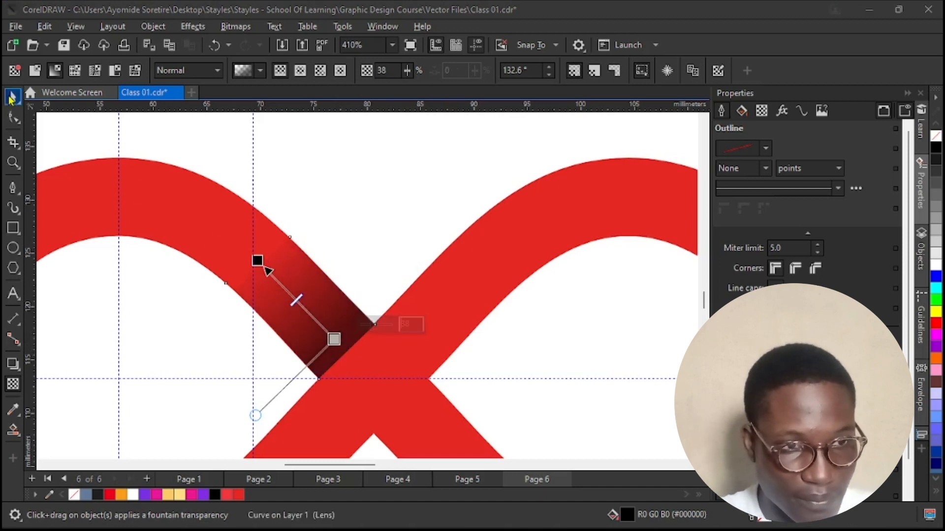
left_click(13, 96)
Step: Duplicate the shaded section and move the copy onto the lower strand just right of the right crossing
scroll(228, 232, "down", 4)
scroll(280, 253, "up", 1)
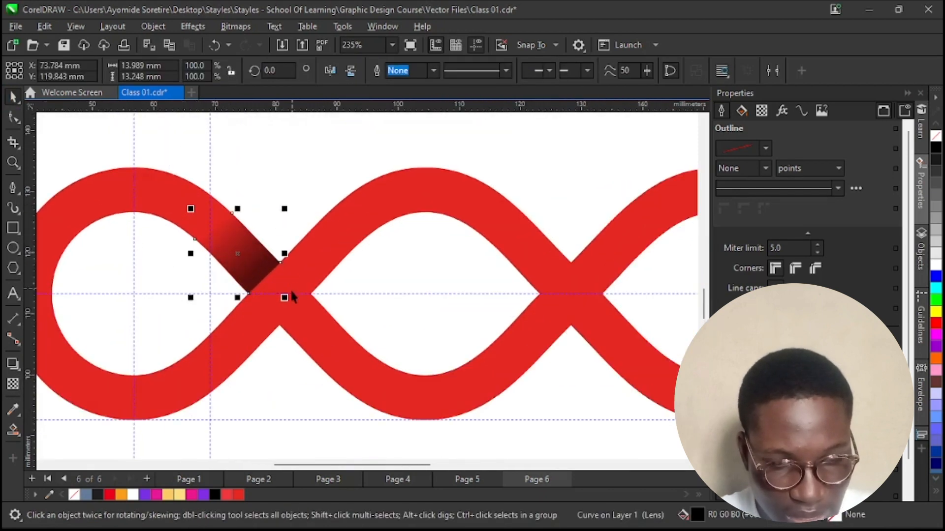
key("ctrl+d")
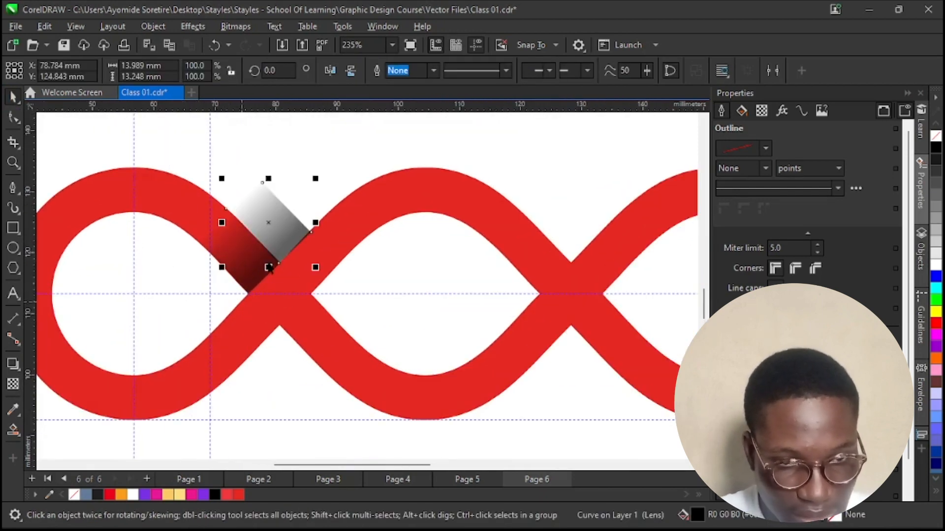
left_click_drag(268, 222, 625, 343)
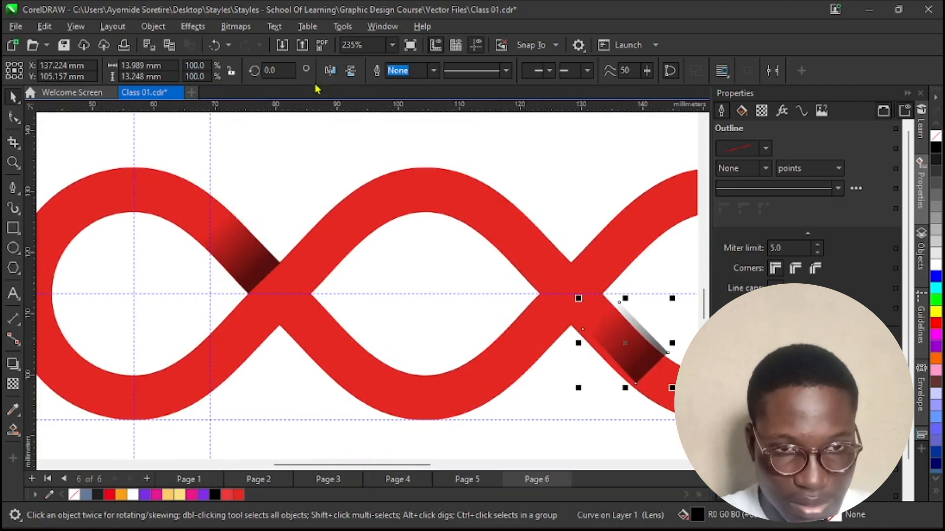
Step: Mirror the copied shading vertically and horizontally, and fit it against the right crossing along the lower strand
left_click(351, 72)
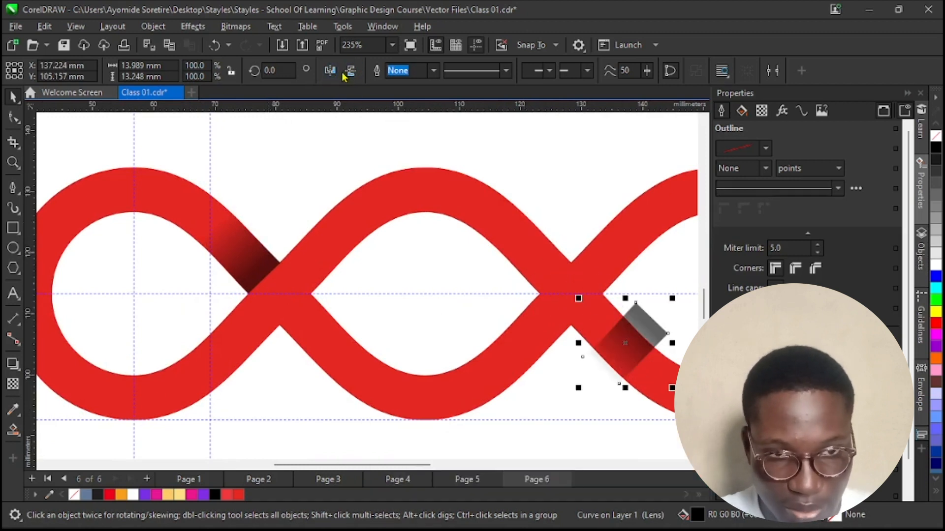
left_click(330, 70)
scroll(618, 343, "up", 3)
left_click_drag(521, 314, 487, 291)
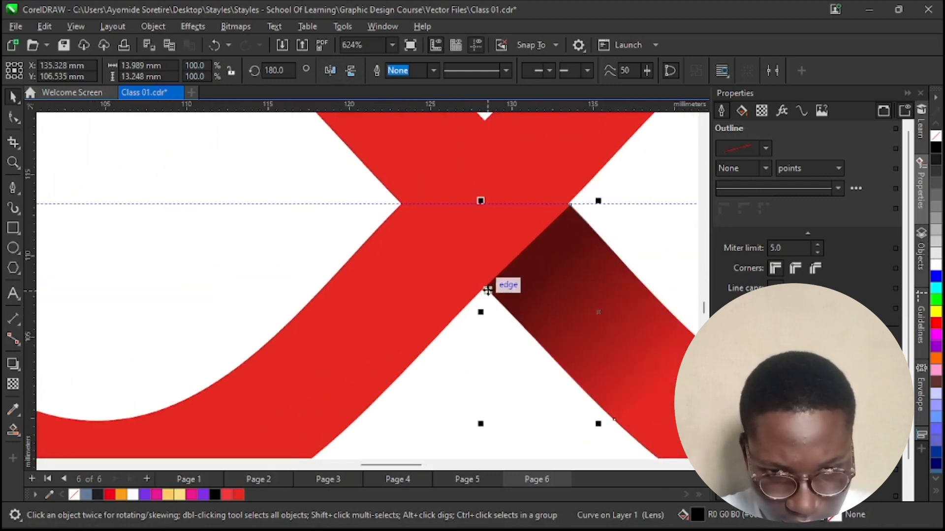
scroll(487, 291, "down", 7)
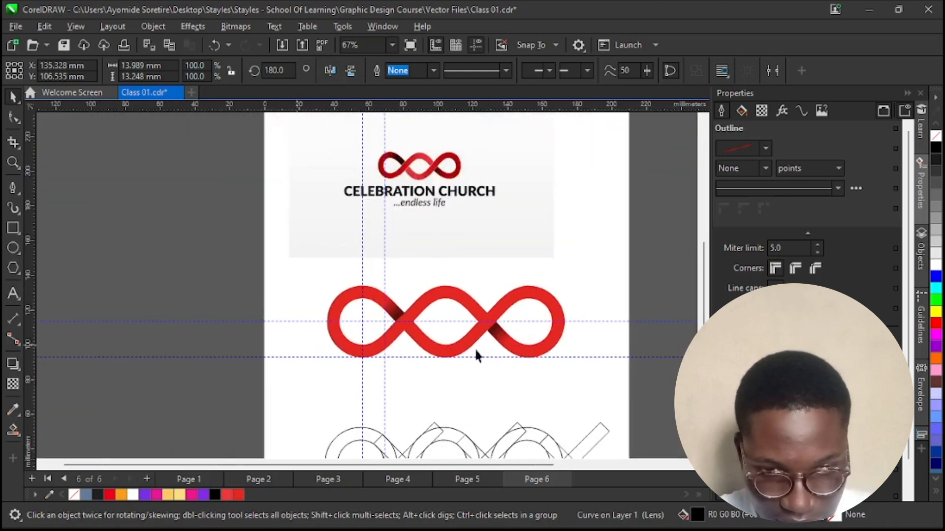
left_click(474, 348)
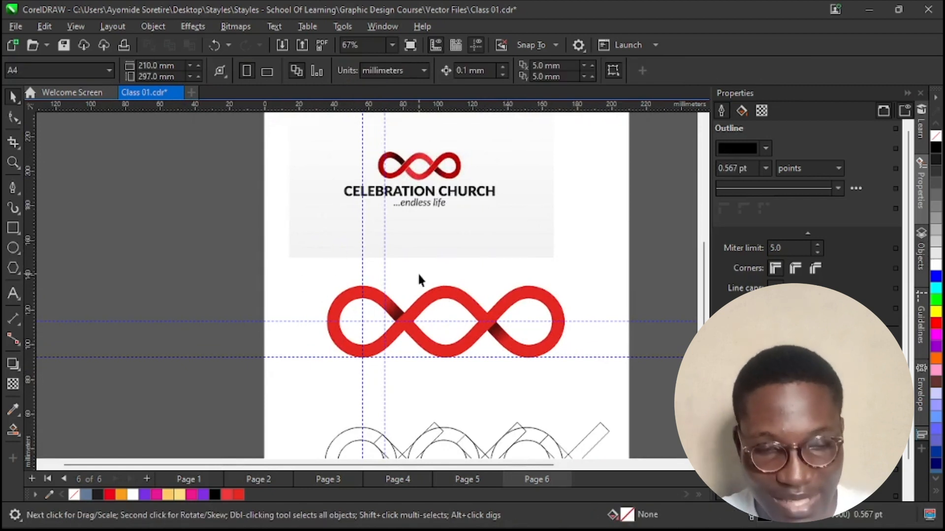
Step: Scale the red loops and both shaded sections together about their centre to about 62.7 by 19 mm
left_click_drag(282, 263, 574, 383)
scroll(574, 384, "up", 1)
scroll(575, 384, "up", 1)
left_click_drag(565, 353, 465, 322)
scroll(423, 321, "up", 3)
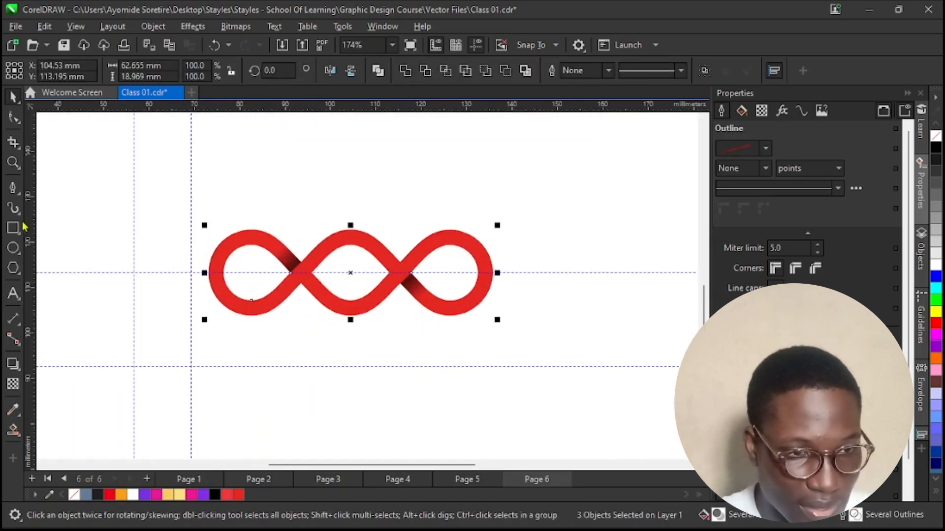
Step: Add the artistic text "CELEBRATION CHURCH" in 24 pt Arial just below the red loops
left_click(13, 293)
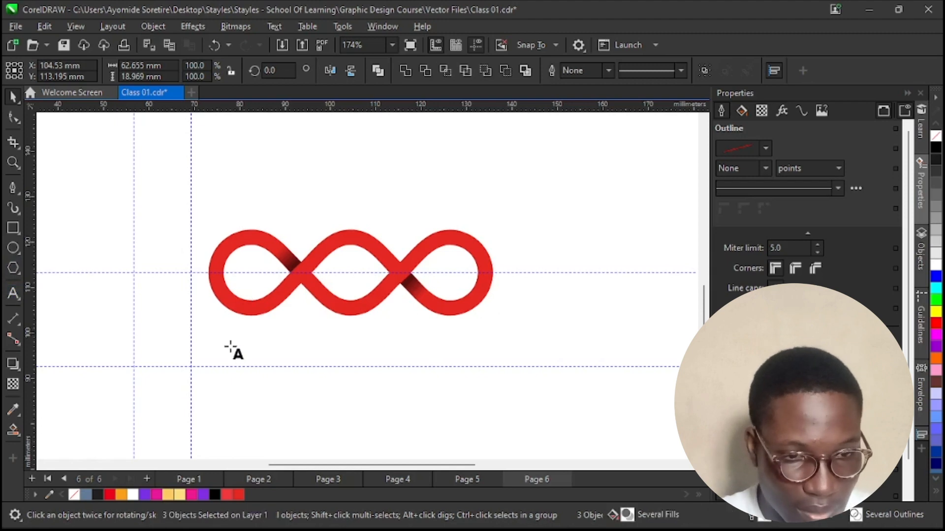
left_click(232, 348)
scroll(257, 393, "down", 2)
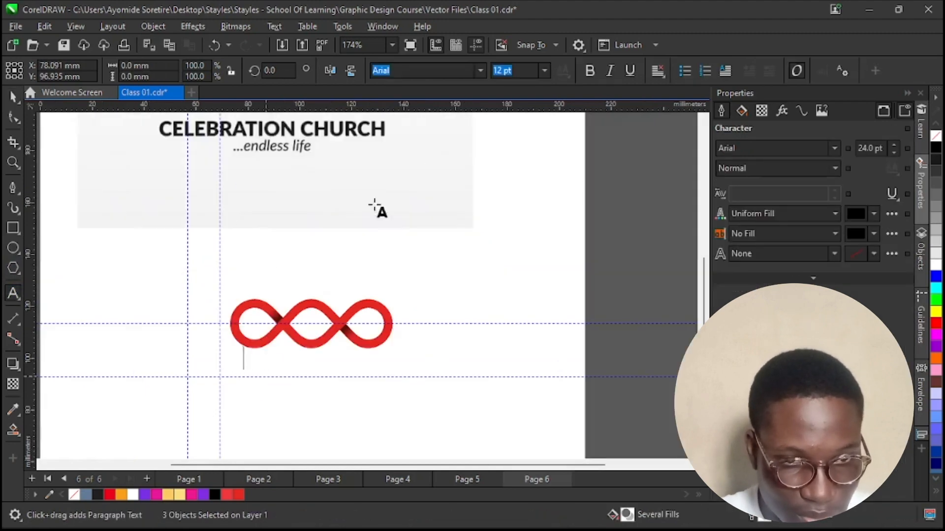
scroll(384, 225, "down", 2)
scroll(304, 332, "up", 4)
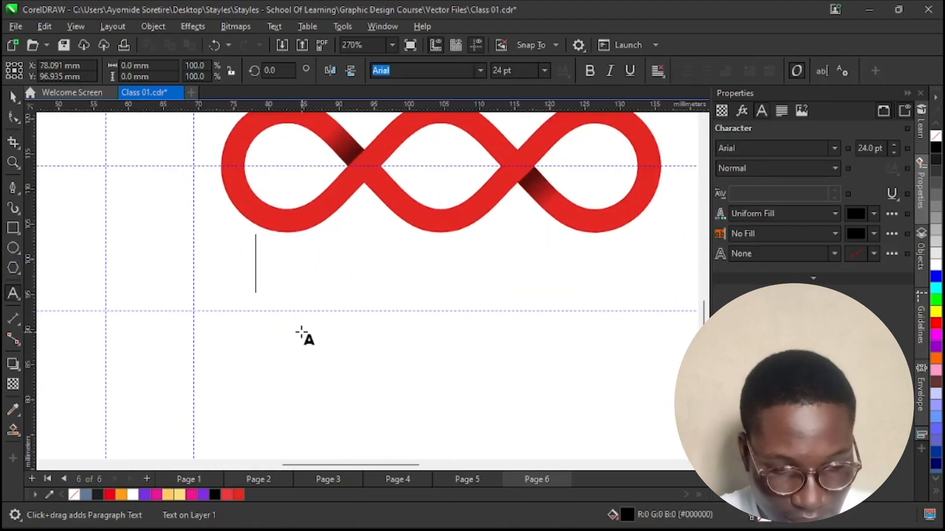
type("CELEB")
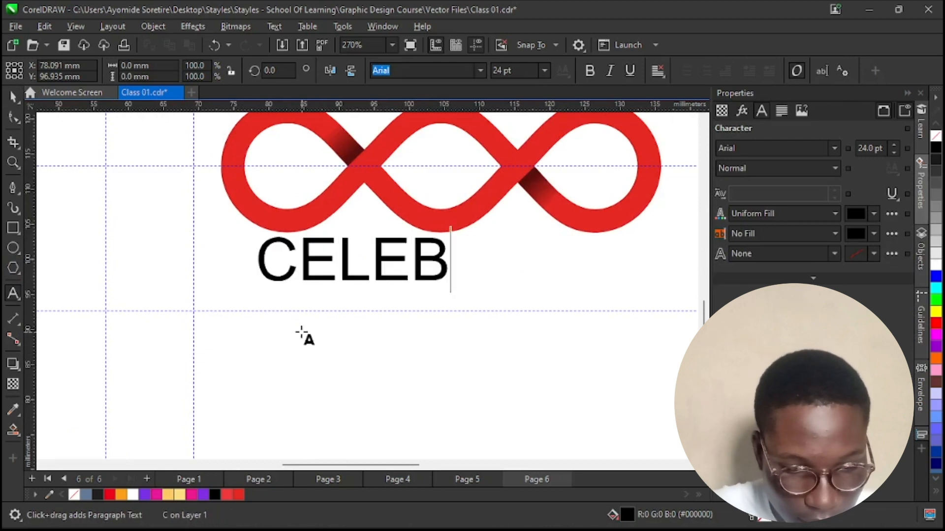
type("RATION CH")
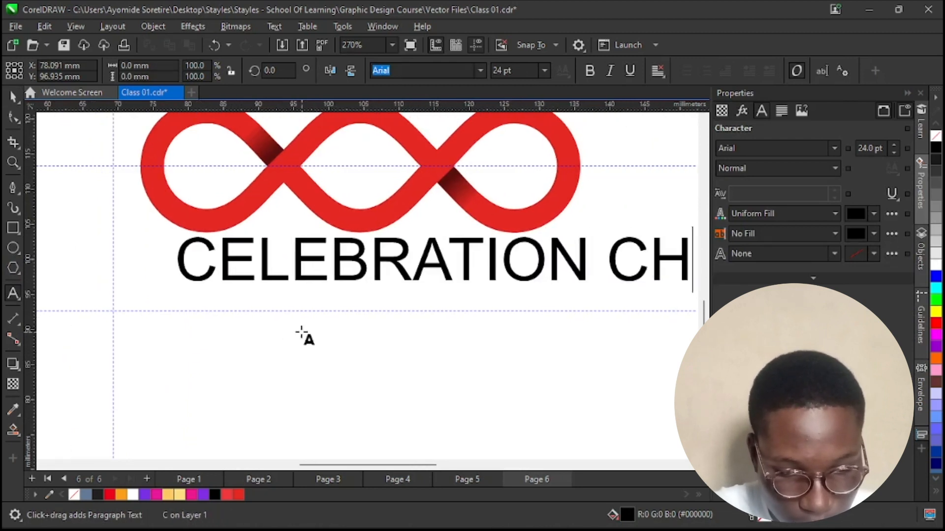
type("URCH")
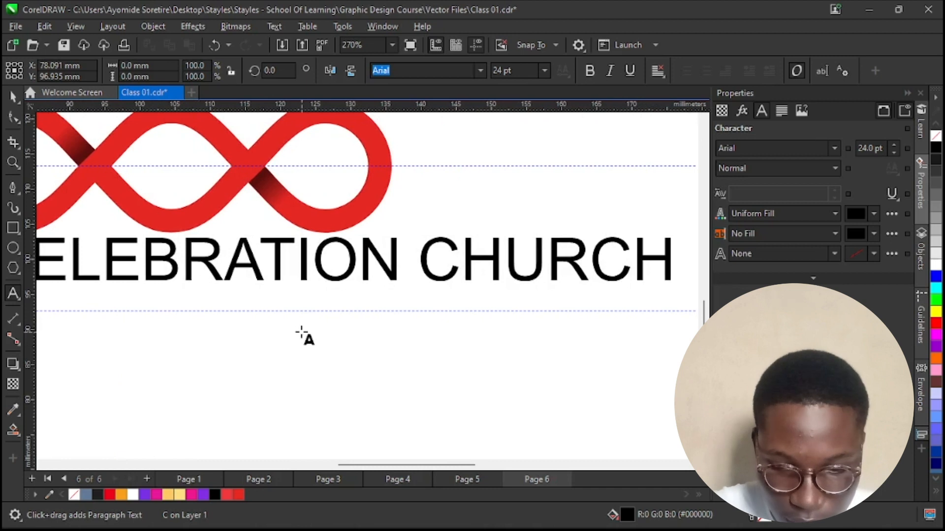
left_click(13, 98)
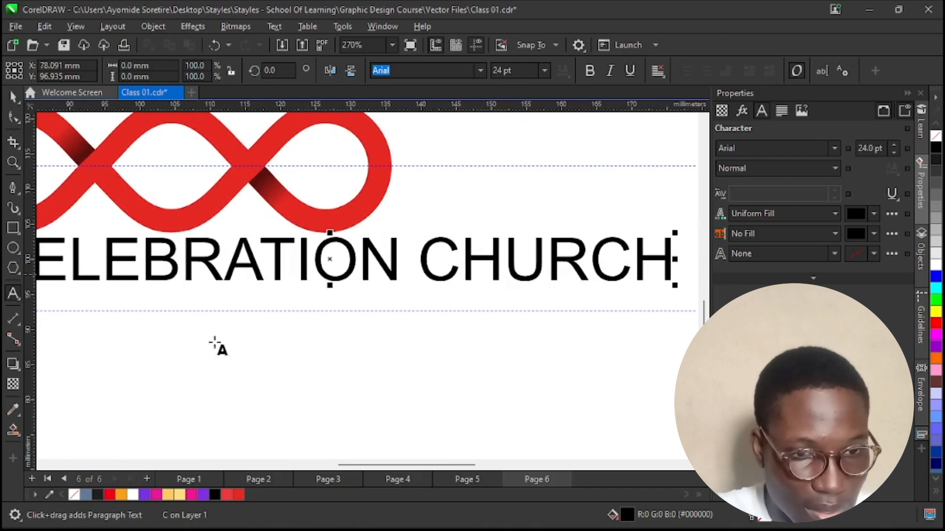
Step: Add a second text line "ENDLESS LIFE" in 24 pt Arial beneath the church name
left_click(176, 366)
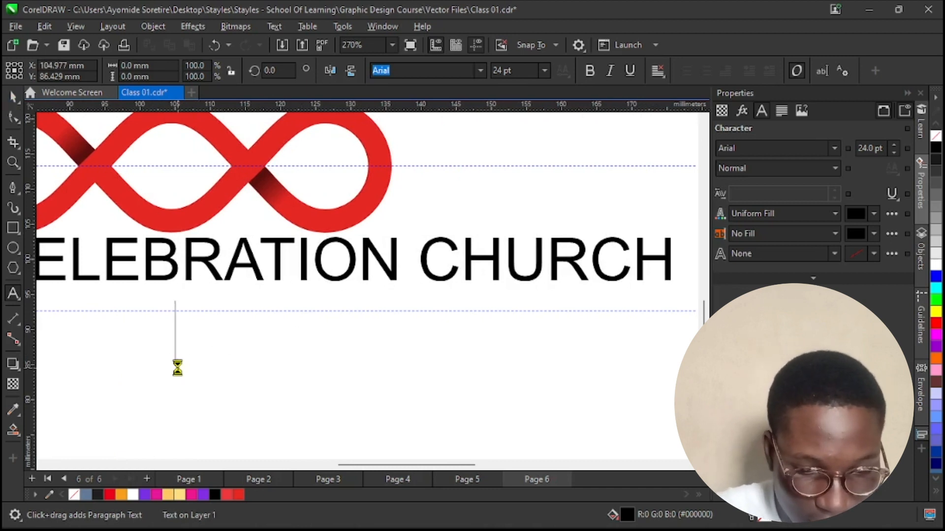
type("ENDLESS")
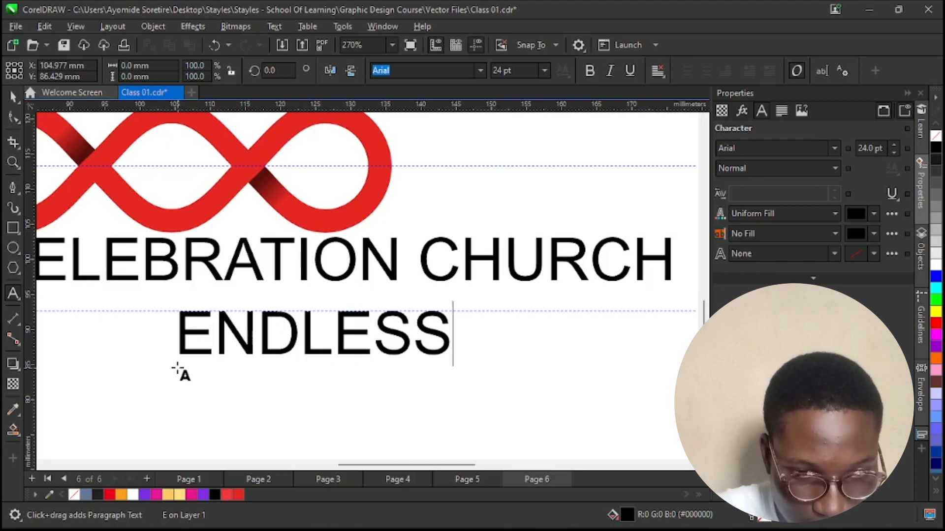
type(" LIFE")
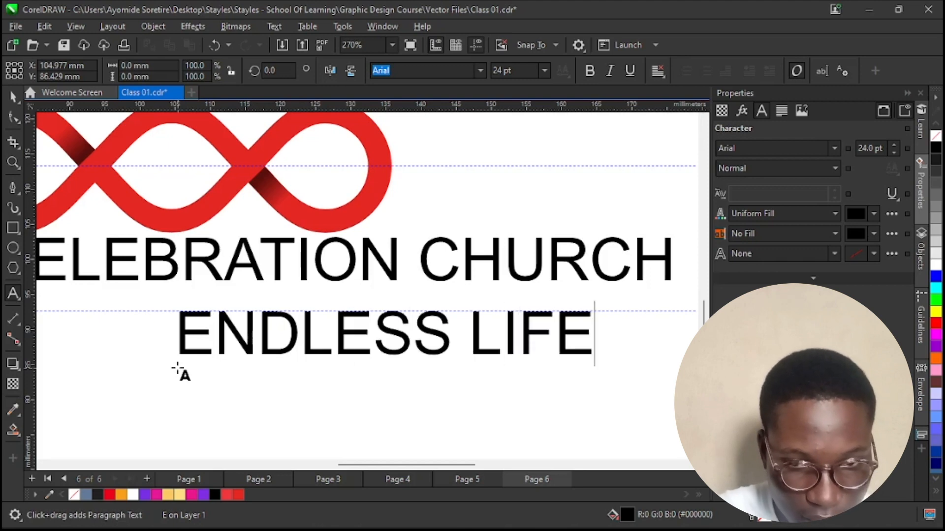
scroll(514, 433, "down", 2)
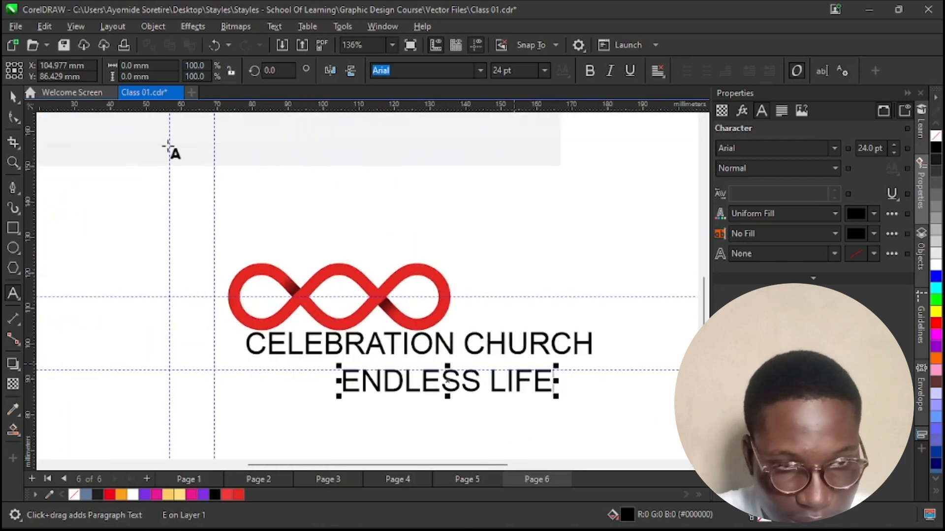
left_click(14, 97)
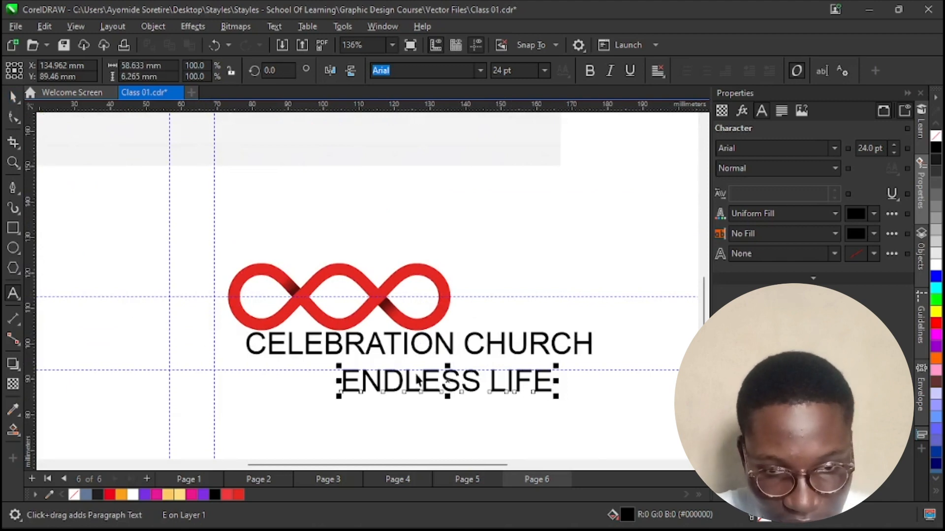
Step: Change the case of the ENDLESS LIFE tagline to lowercase
scroll(416, 380, "down", 2)
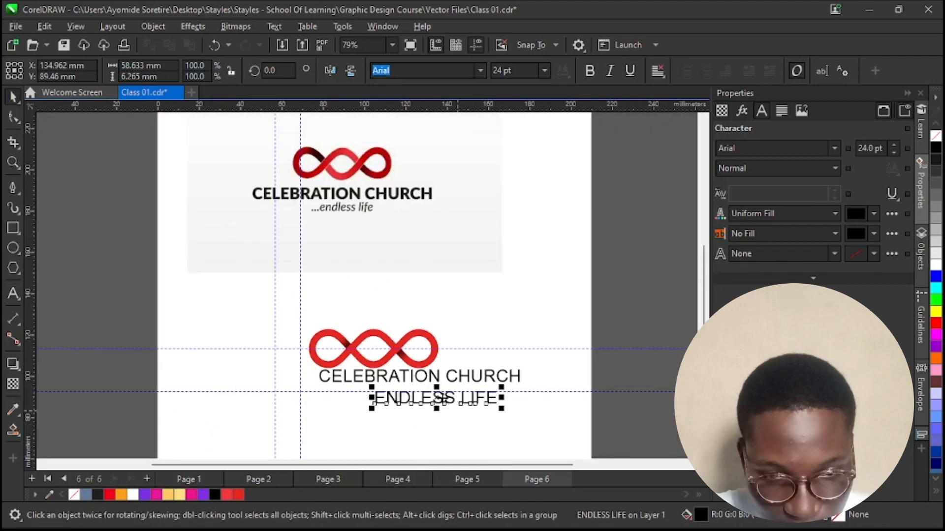
scroll(437, 400, "up", 2)
scroll(437, 400, "down", 1)
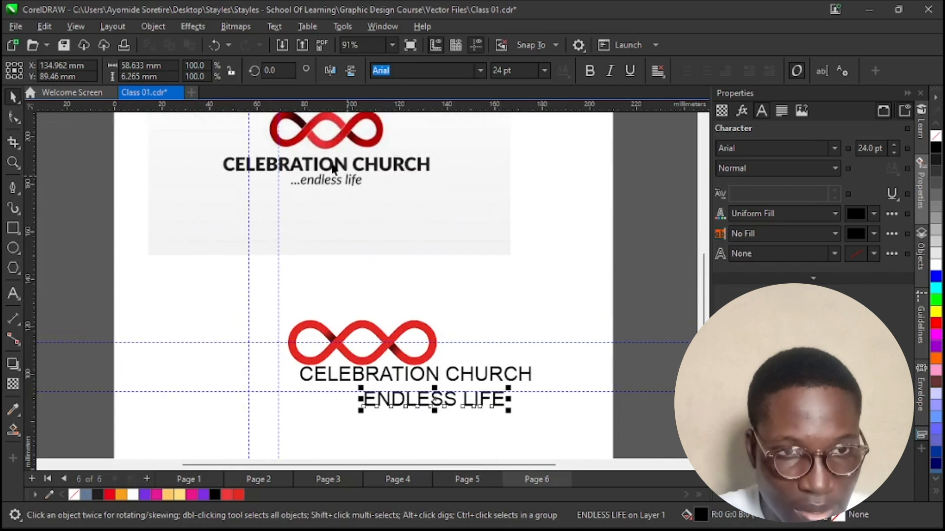
left_click(276, 28)
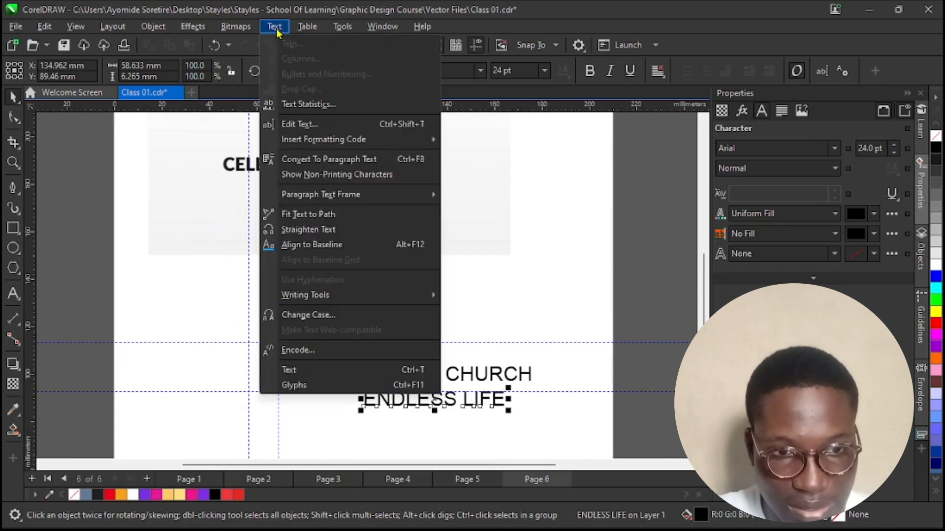
left_click(313, 314)
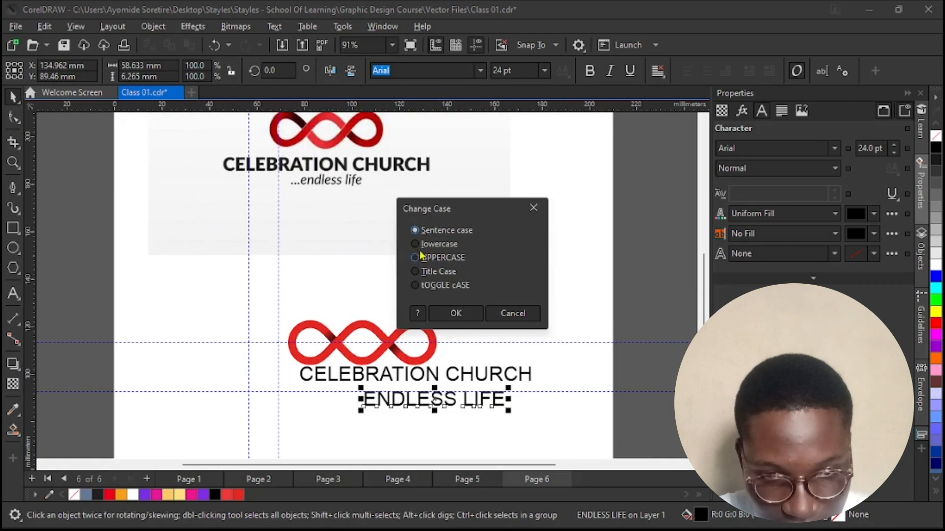
left_click(455, 313)
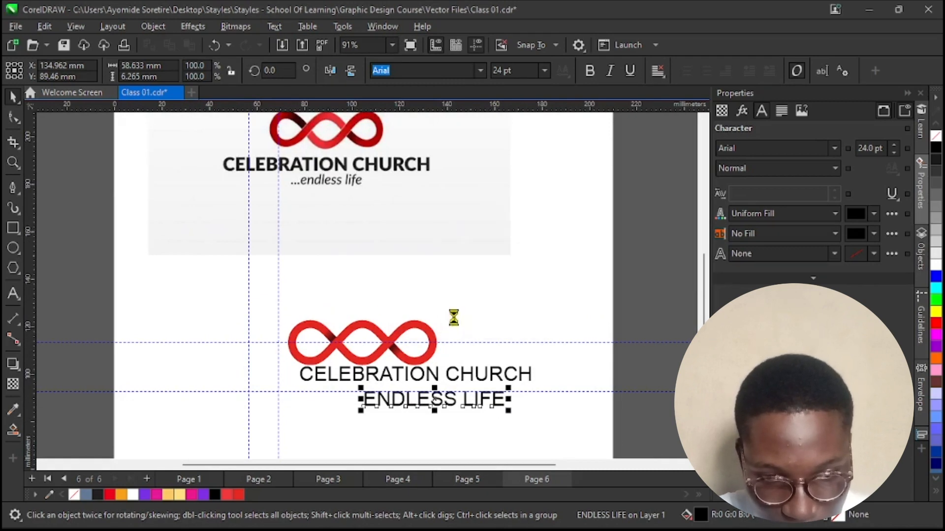
Step: Insert "..." in front of the tagline so it reads "...endless life"
scroll(364, 399, "up", 3)
key("F8")
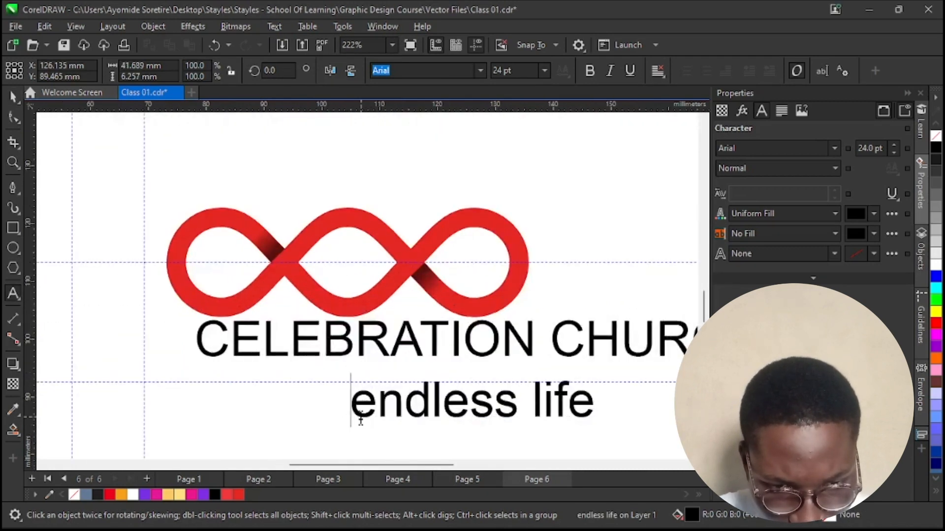
left_click(353, 413)
type("...")
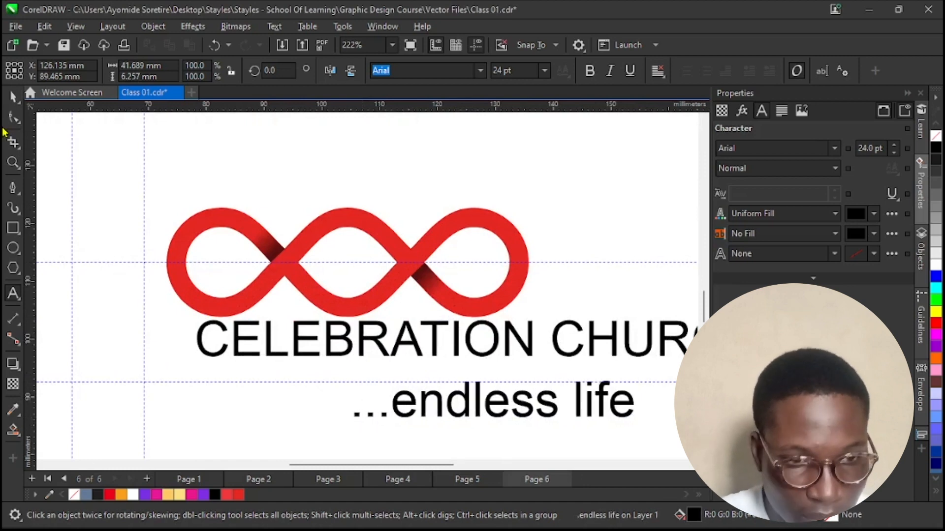
scroll(398, 345, "down", 5)
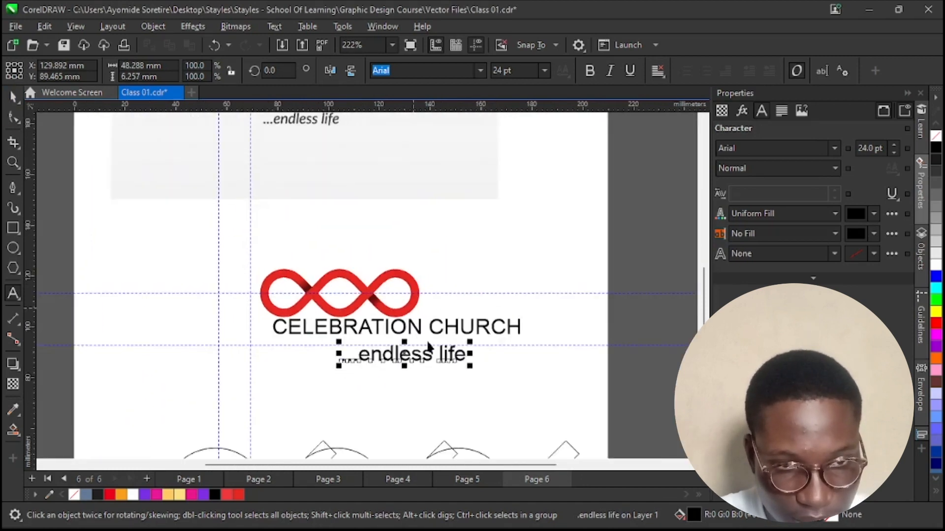
Step: Move the church name down and left below the loops, and place vertical guidelines at the loops' left and right outer edges
left_click(397, 333)
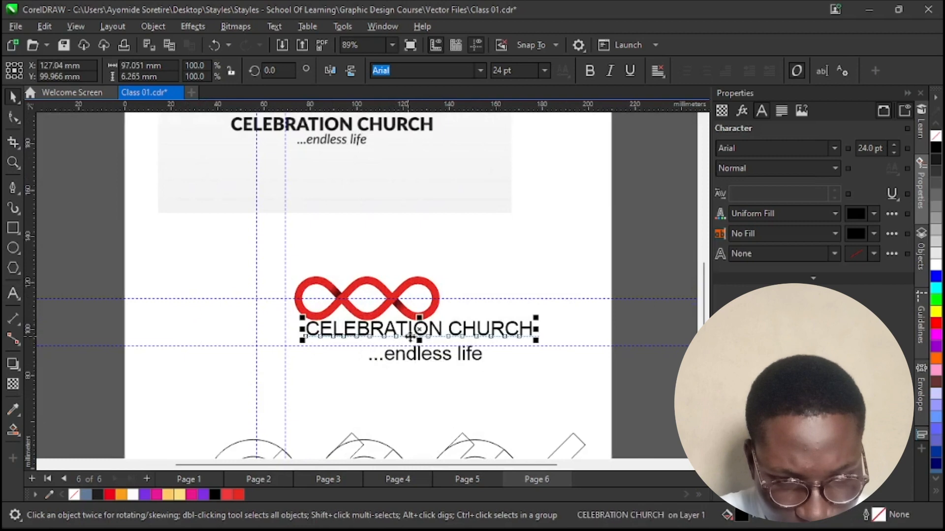
scroll(418, 335, "up", 3)
scroll(300, 303, "up", 3)
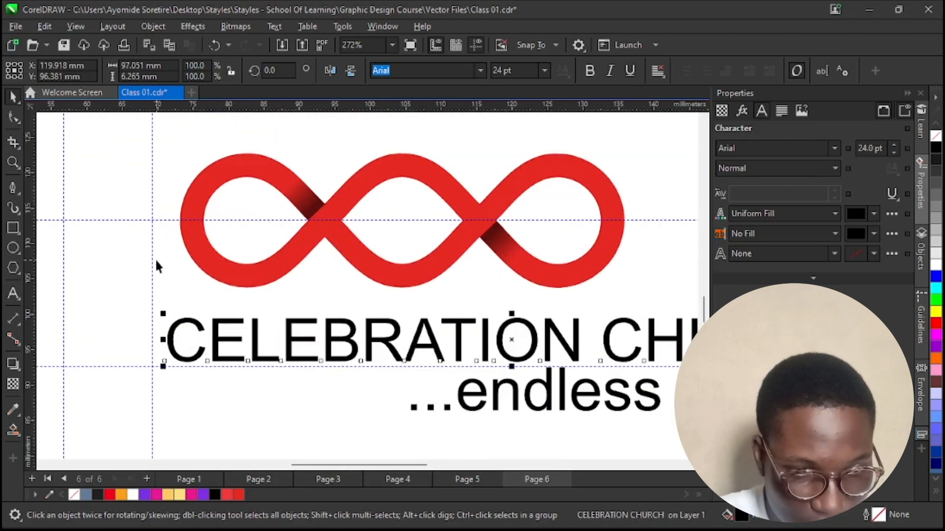
left_click_drag(153, 258, 180, 213)
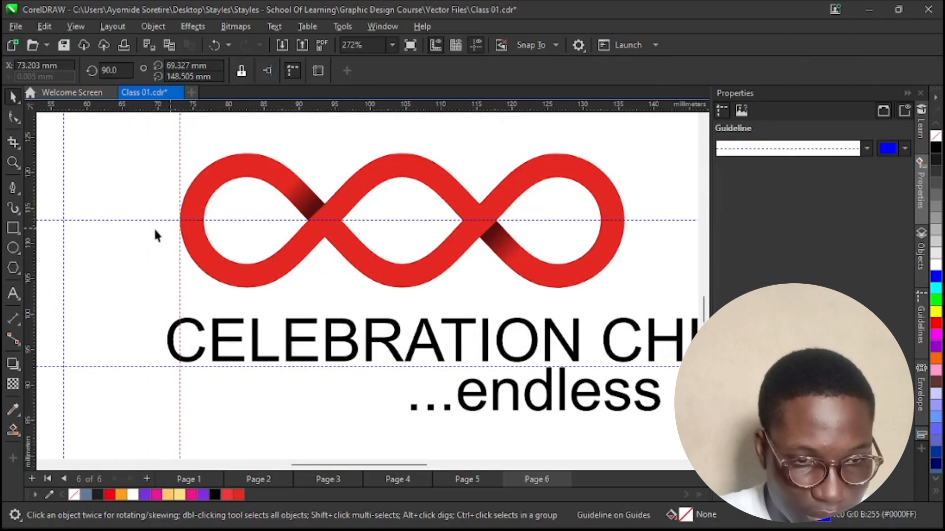
left_click_drag(478, 220, 625, 225)
Step: Scale the church name down proportionally to 76%, about 73.7 mm wide
left_click(304, 364)
scroll(304, 364, "down", 3)
left_click_drag(470, 336, 493, 345)
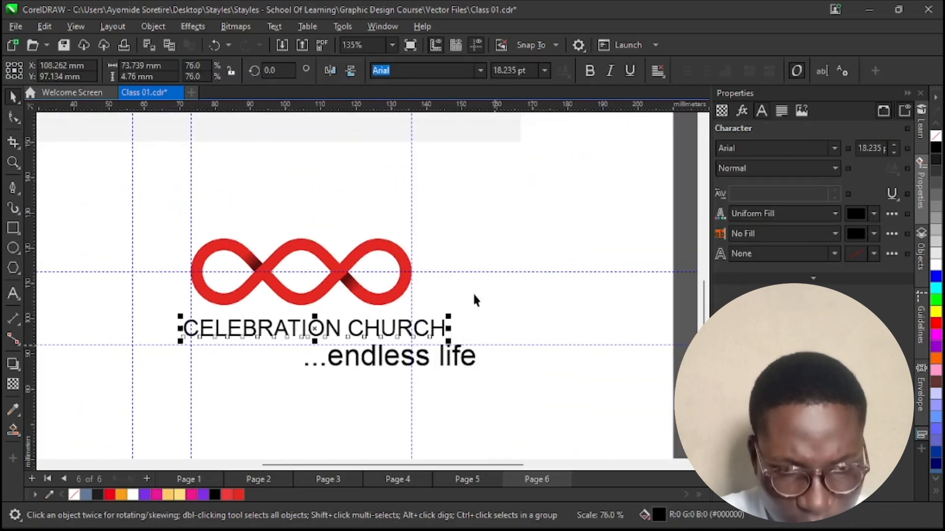
Step: Set the church name's font to Montserrat SemiBold
left_click(480, 72)
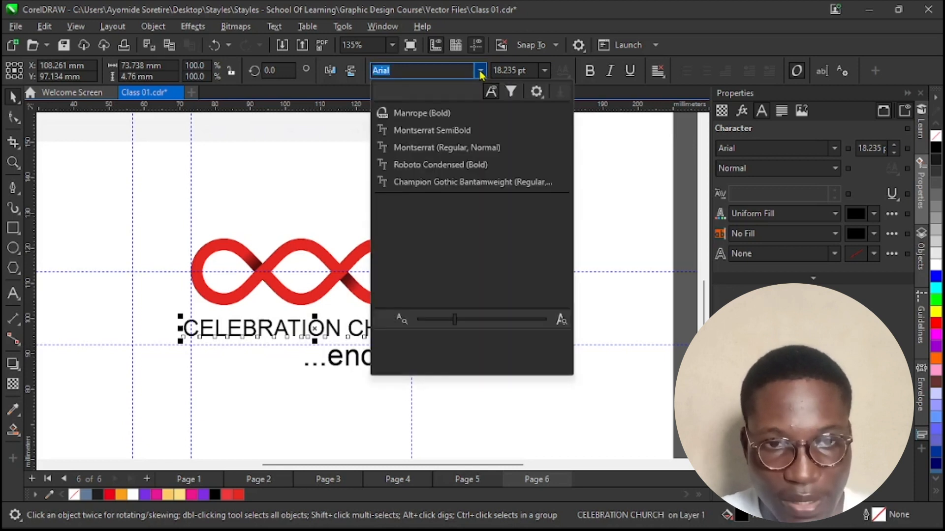
left_click(477, 131)
scroll(435, 358, "down", 3)
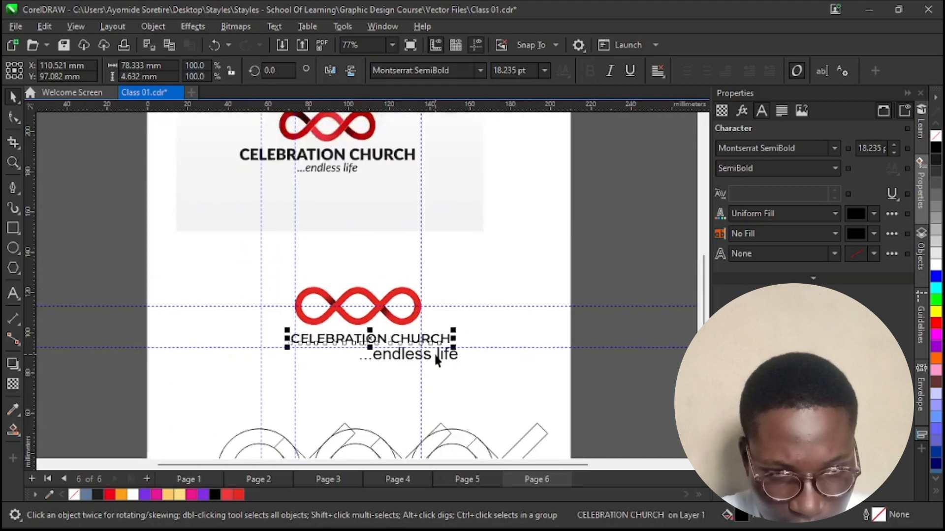
scroll(434, 358, "up", 3)
left_click(482, 72)
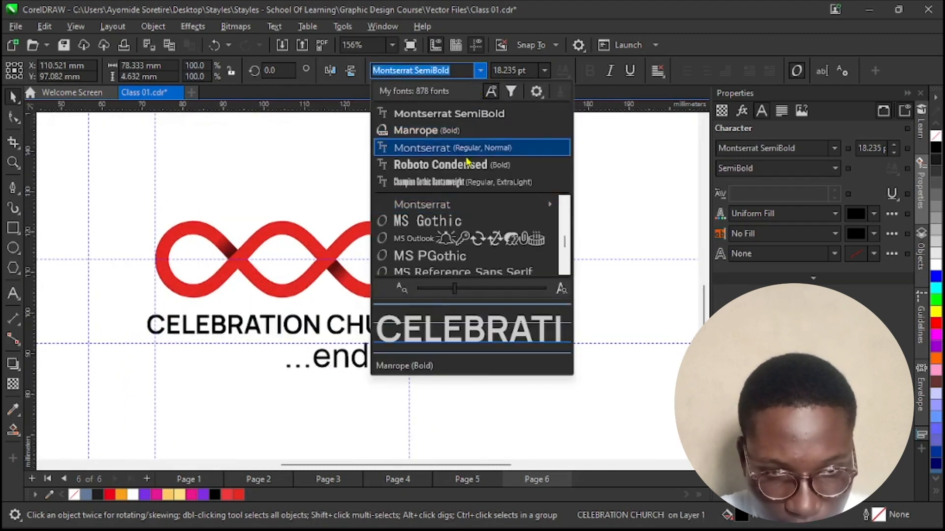
left_click(445, 113)
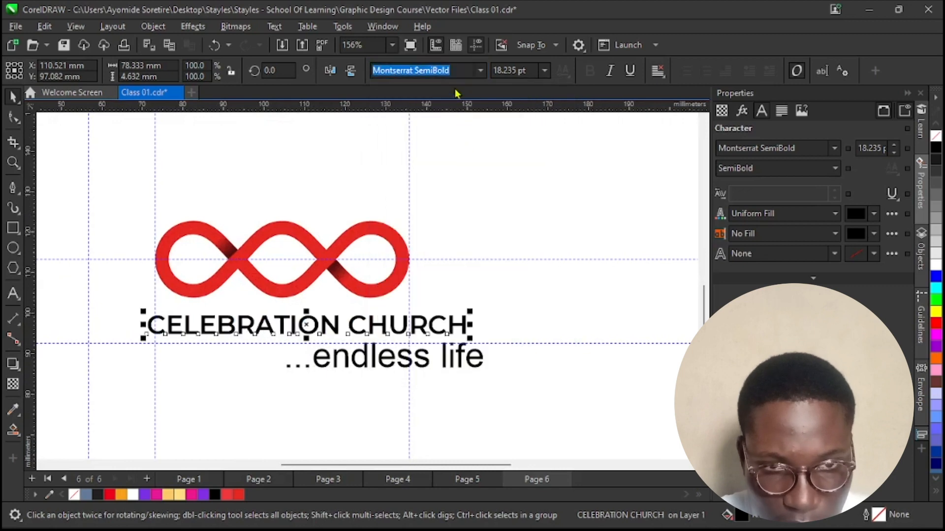
Step: Set the church name's font to Montserrat Bold
left_click(479, 74)
mouse_move(507, 210)
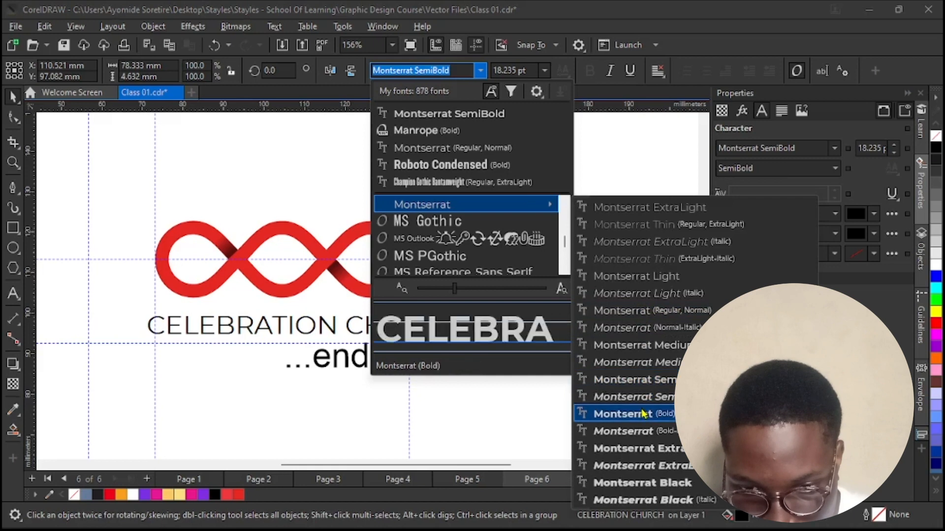
left_click(643, 415)
Step: Scale the church name down to about 58.2 mm wide and nudge it left until its end meets the right vertical guideline
scroll(502, 347, "up", 2)
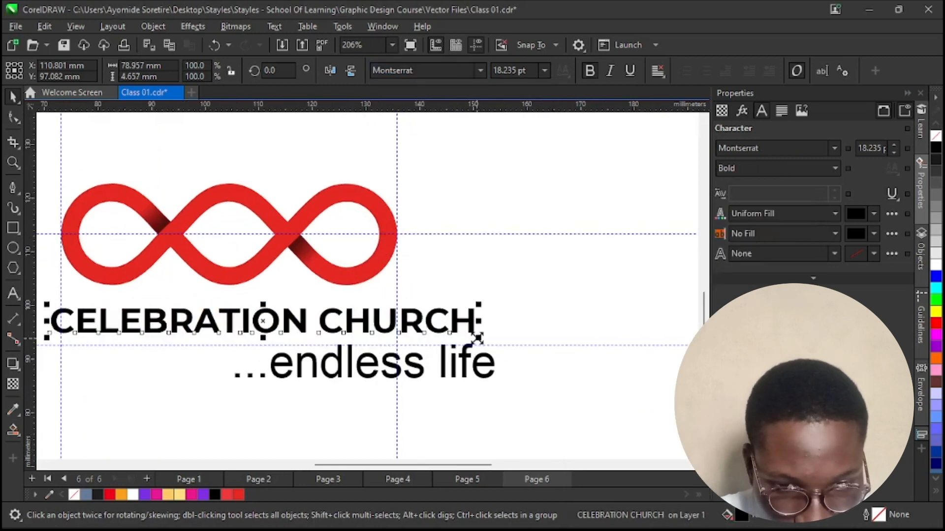
left_click_drag(478, 338, 460, 339)
key("Left")
key("Left")
key("Left")
key("Left")
key("Left")
key("Left")
key("Left")
key("Left")
key("Left")
key("Left")
key("Left")
key("Left")
key("Left")
key("Left")
key("Left")
key("Left")
key("Left")
key("Left")
key("Left")
key("Left")
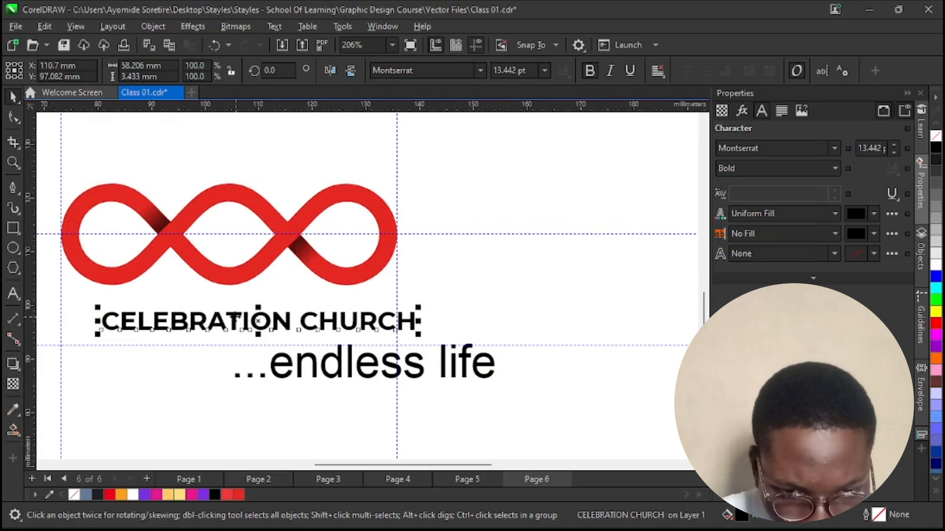
key("Left")
key("Left")
key("Left")
key("Left")
key("Left")
key("Left")
key("Left")
key("Left")
key("Left")
key("Left")
key("Left")
key("Left")
key("Left")
key("Left")
key("Left")
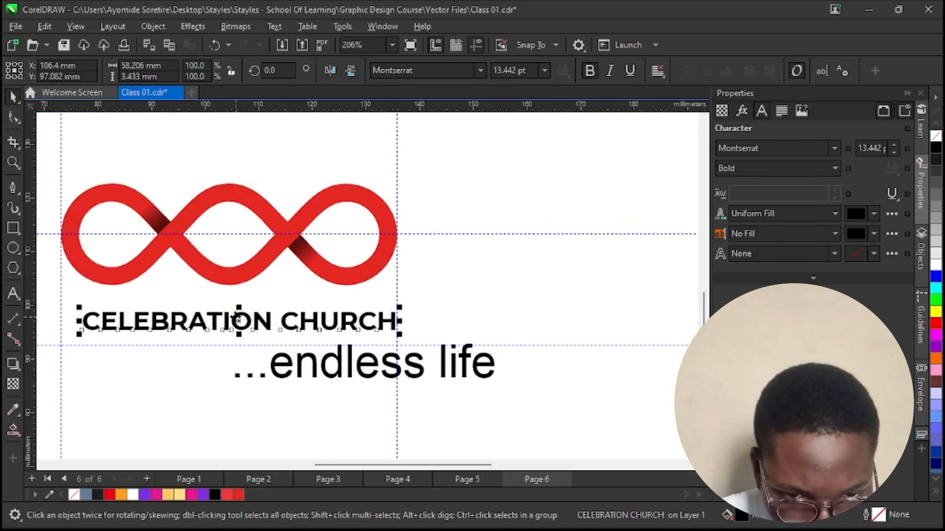
key("Right")
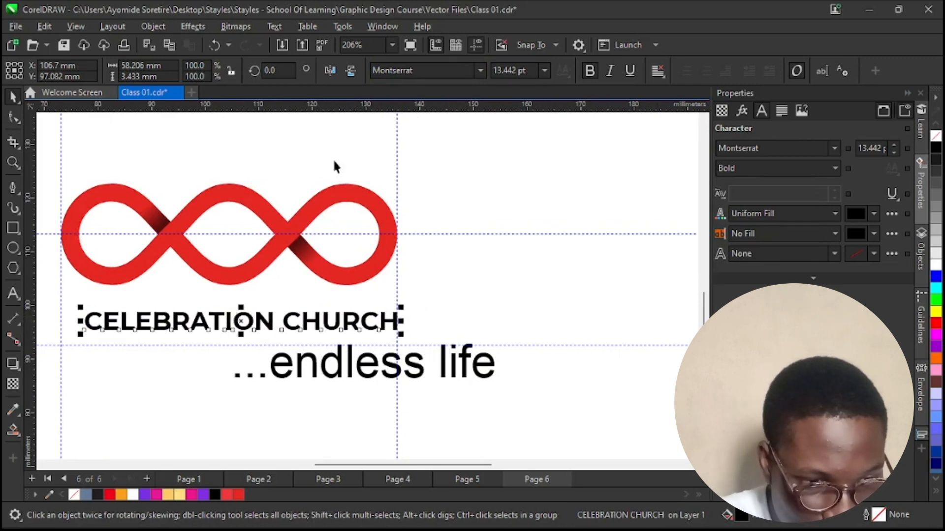
Step: Enlarge the church name proportionally by 107.5% to about 62.6 mm wide, spanning the two vertical guidelines at the loops' edges
scroll(40, 339, "up", 2)
left_click_drag(105, 333, 69, 345)
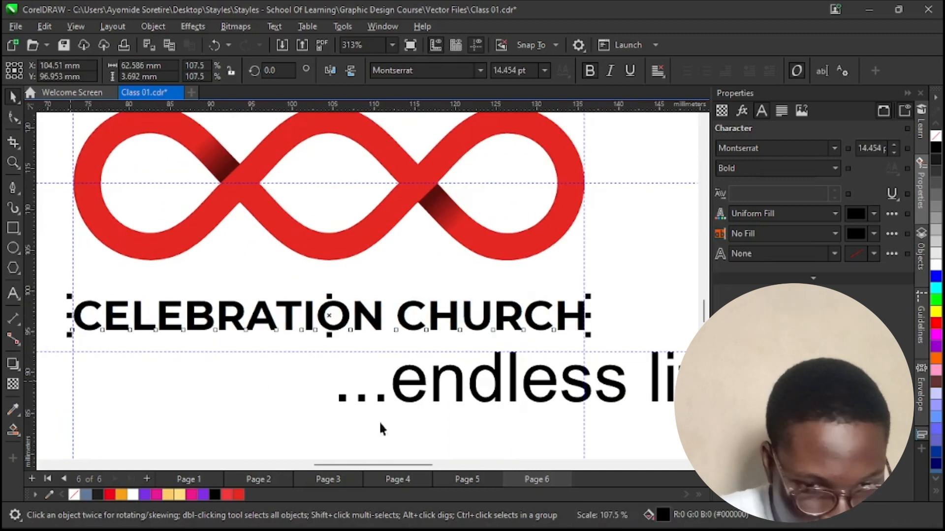
Step: Set the "...endless life" tagline to 10 pt Montserrat SemiBold and move it beneath the church name
left_click(444, 391)
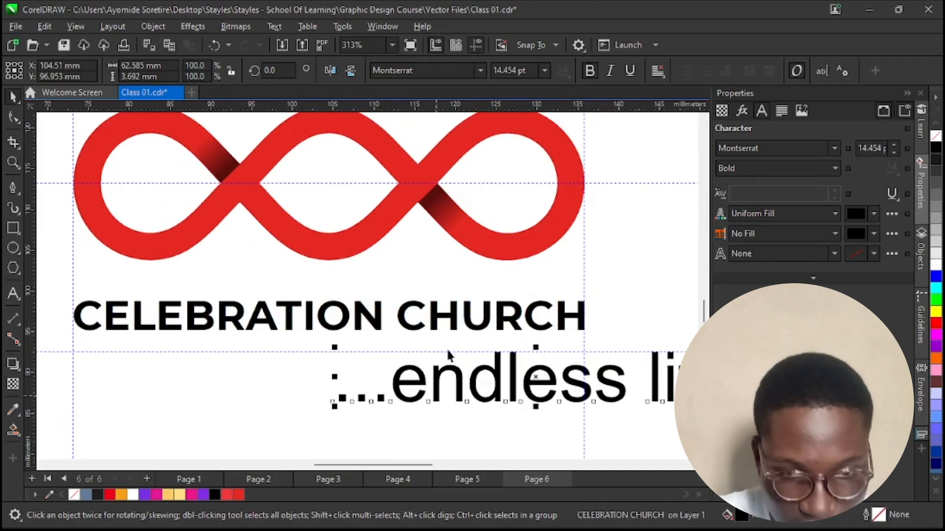
left_click(544, 70)
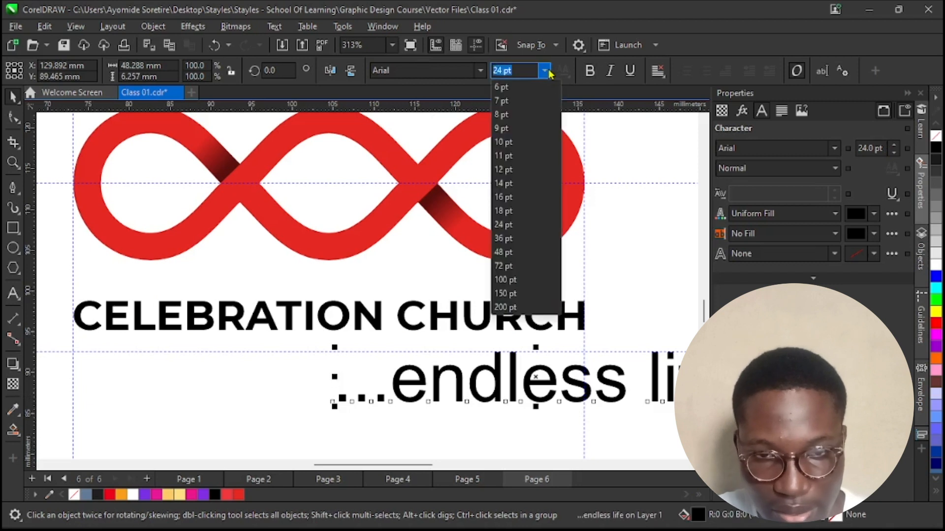
left_click(512, 142)
left_click_drag(415, 394, 326, 377)
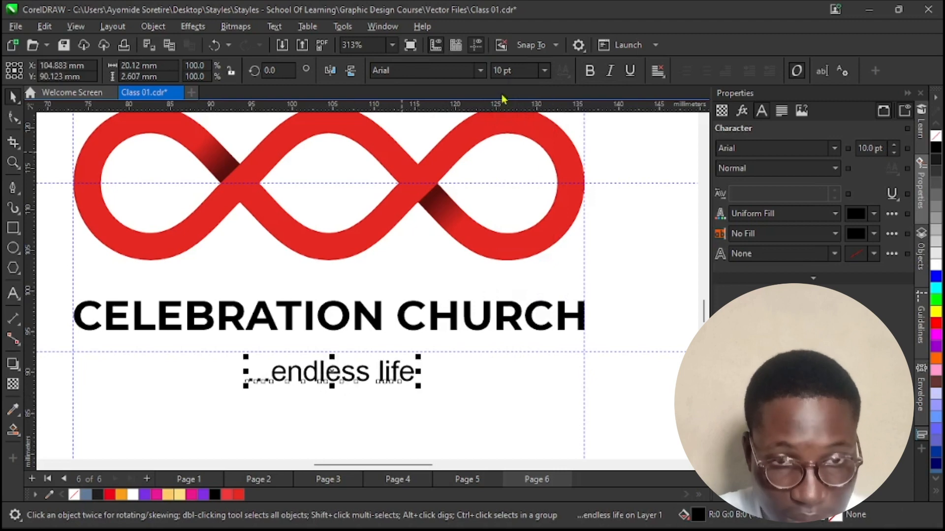
left_click(478, 70)
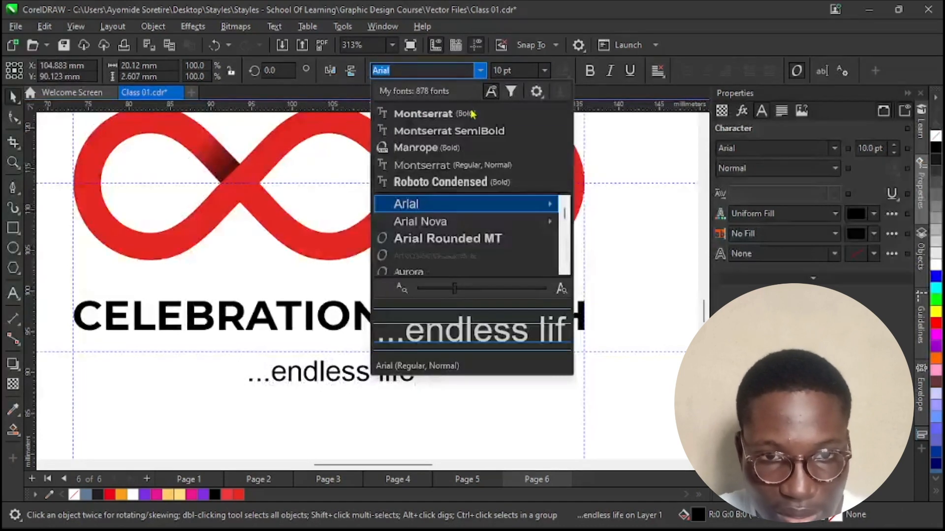
left_click(468, 131)
Step: Add a vertical guideline through the centre of the red loops at about X 104.5 mm
scroll(346, 385, "up", 2)
scroll(346, 385, "down", 4)
left_click(355, 257)
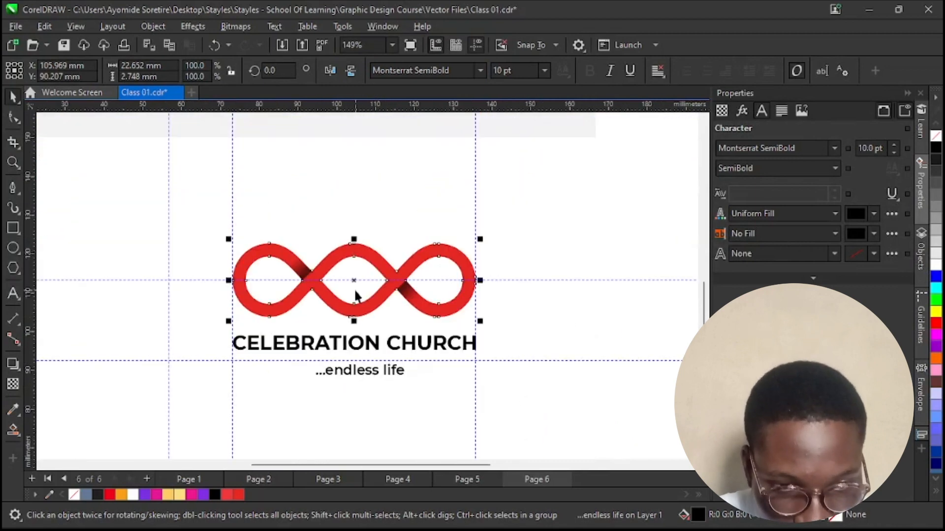
scroll(356, 257, "up", 1)
left_click_drag(32, 240, 354, 280)
Step: Move the tagline so it is centred on the middle vertical guideline, just under the horizontal guideline, and deselect it
scroll(380, 422, "up", 2)
scroll(381, 424, "up", 2)
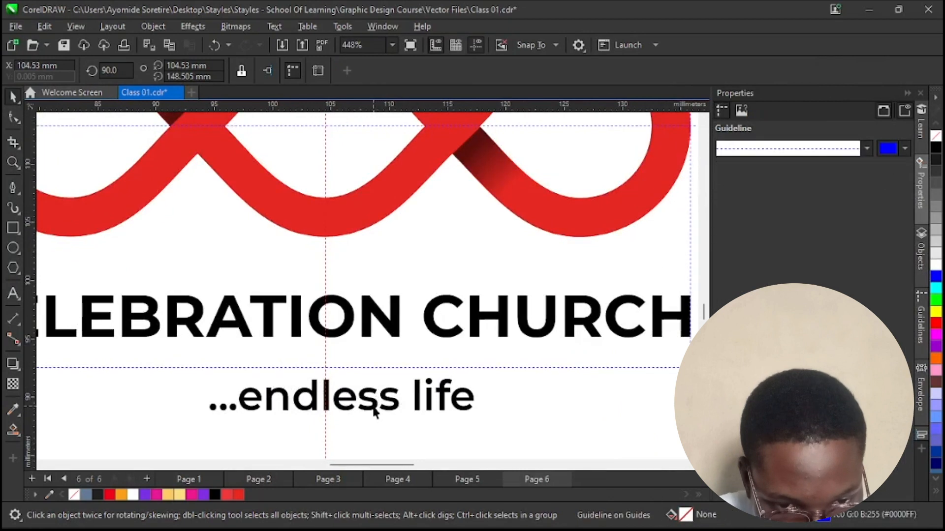
left_click(370, 409)
left_click_drag(343, 393, 328, 396)
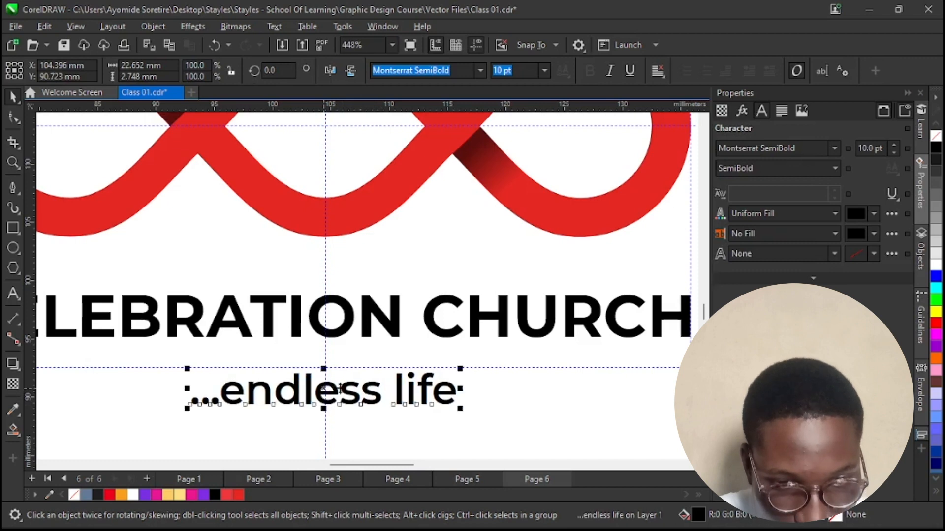
scroll(326, 394, "down", 5)
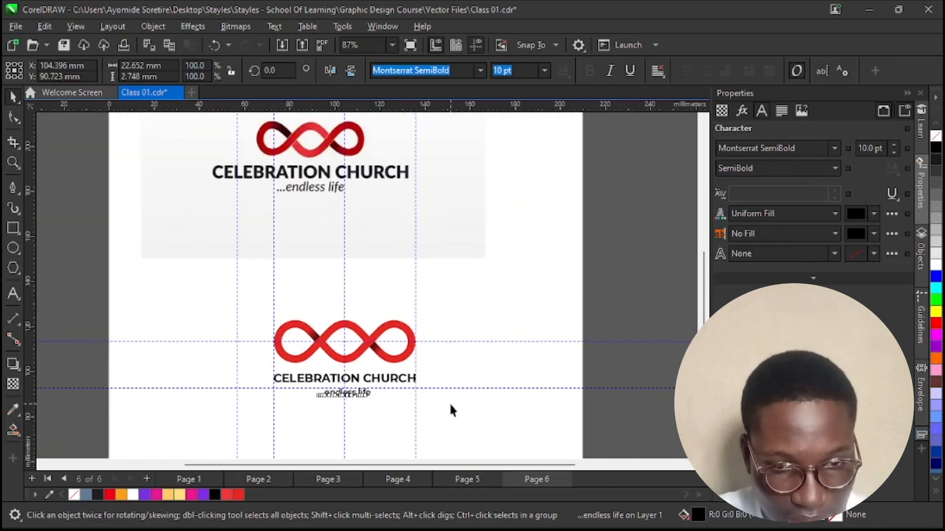
left_click(450, 410)
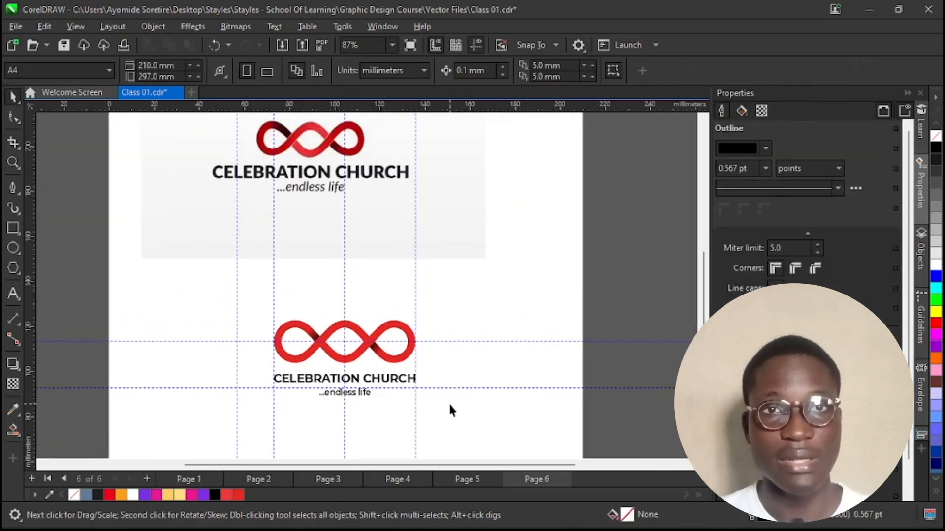